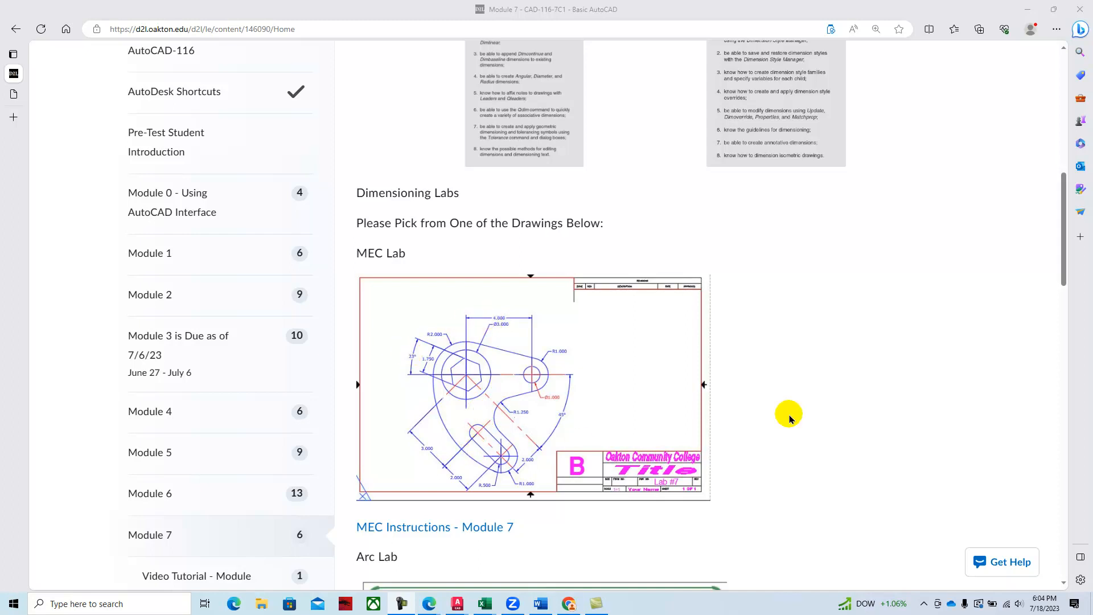
- Find the MEC lab on the Module 7 page, open the MEC Instructions - Module 7 document, and enlarge it for reading
scroll(789, 418, up, 4)
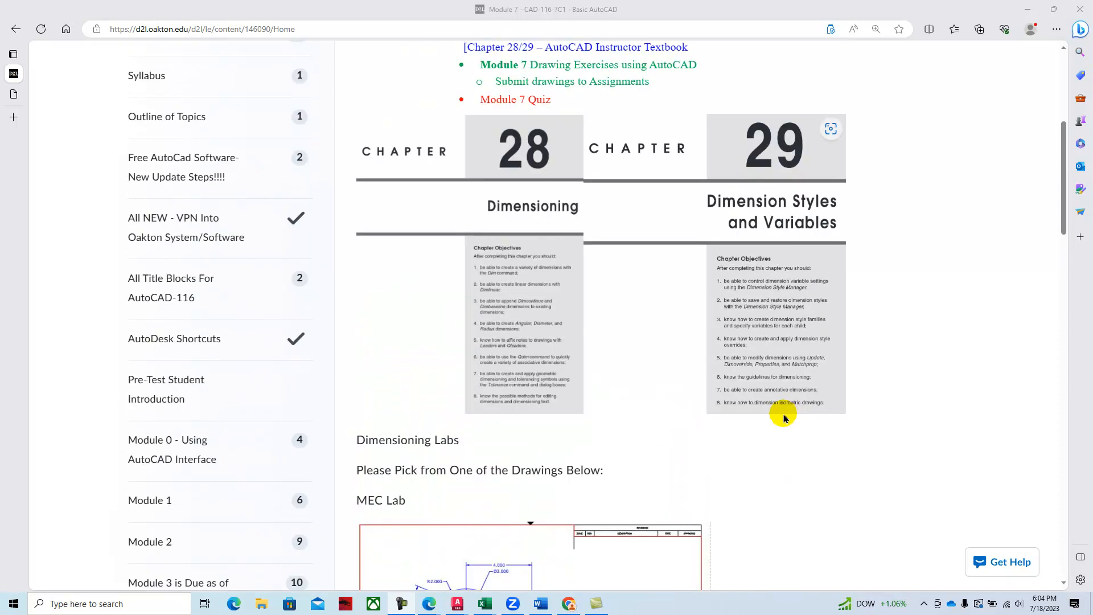
scroll(782, 418, down, 8)
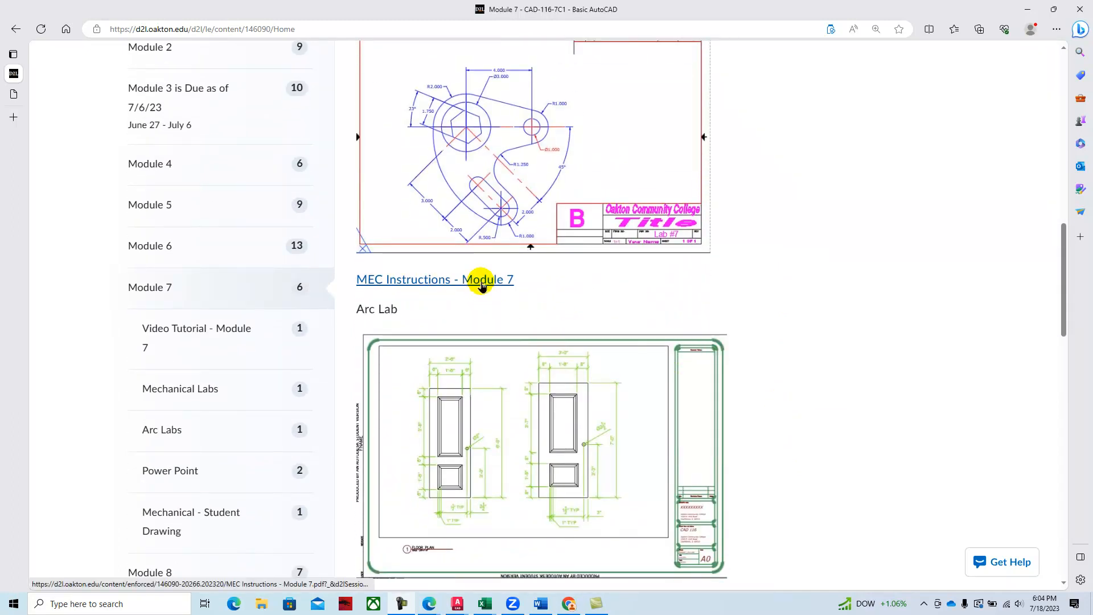
click(481, 281)
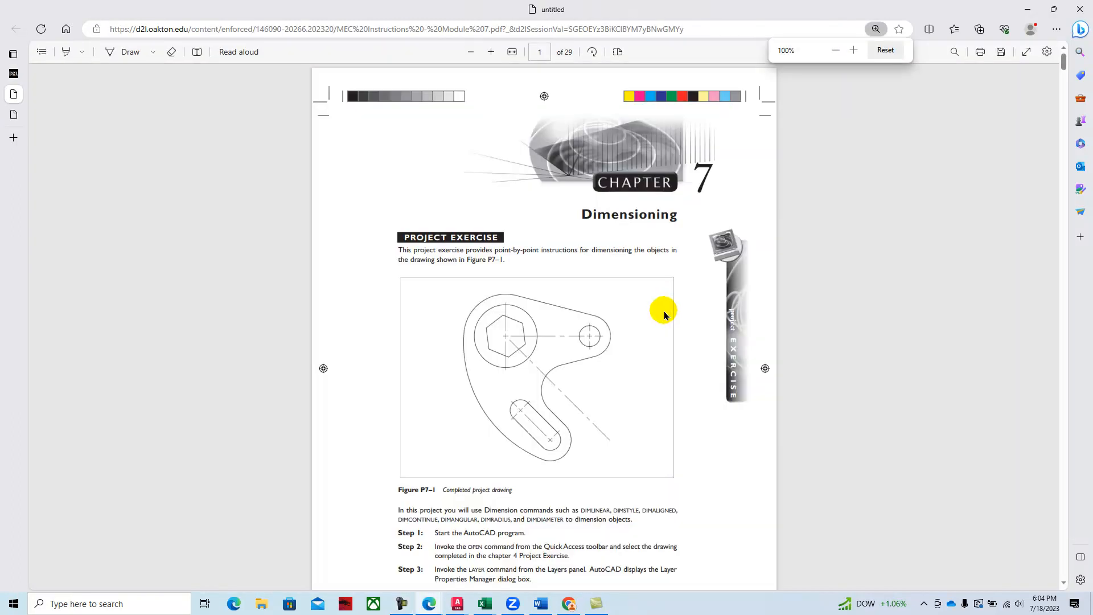
click(491, 53)
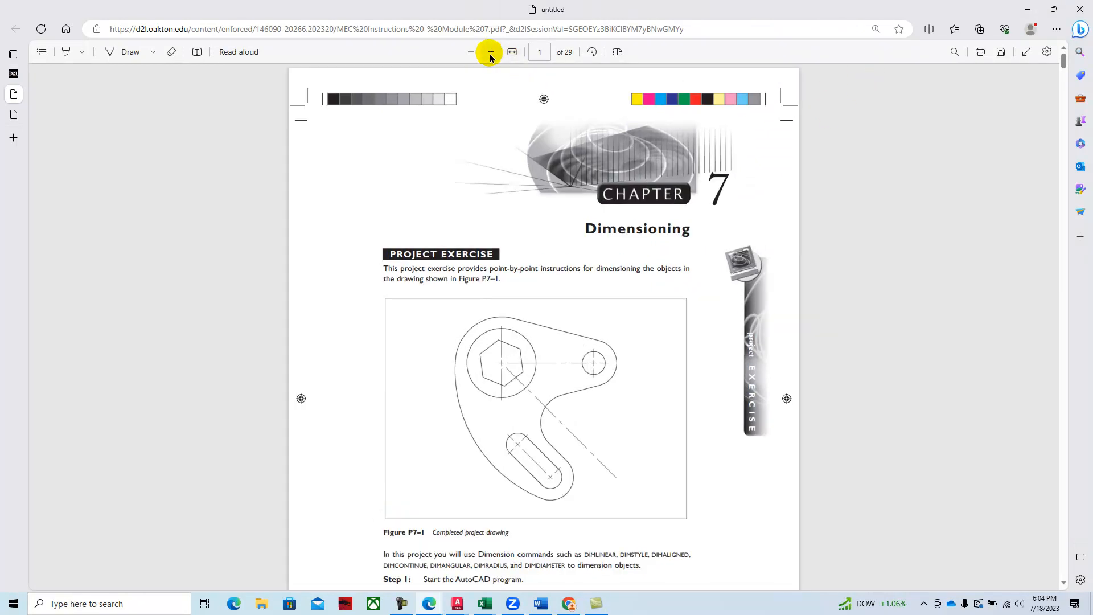
click(491, 53)
click(491, 53)
click(490, 53)
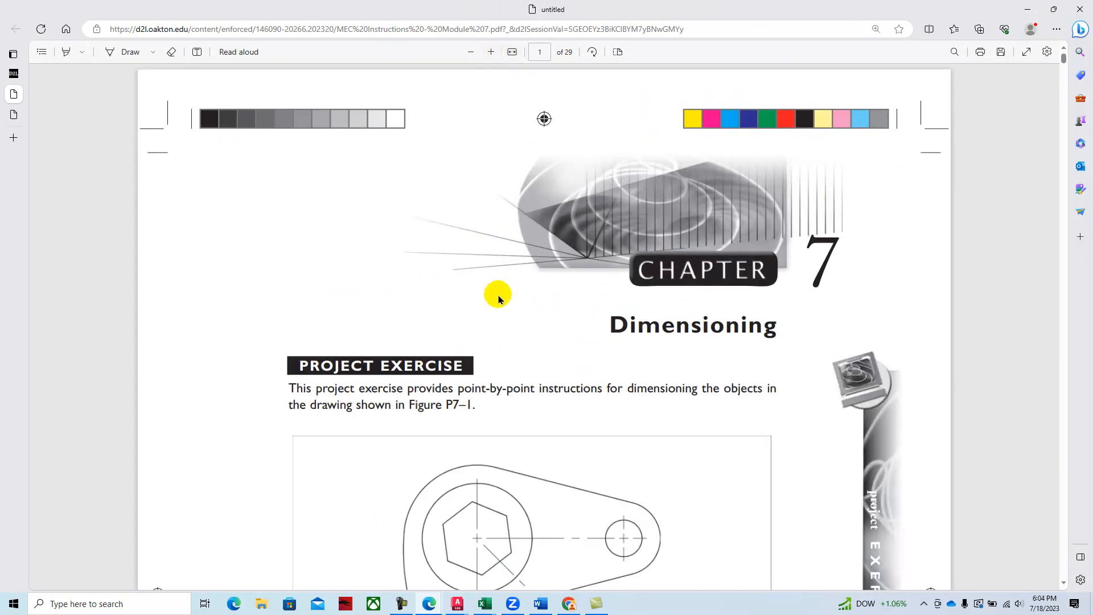
- Read the project exercise from the introduction through the layer and dimension style steps to the linear dimension in Figure P7-2
scroll(501, 288, down, 3)
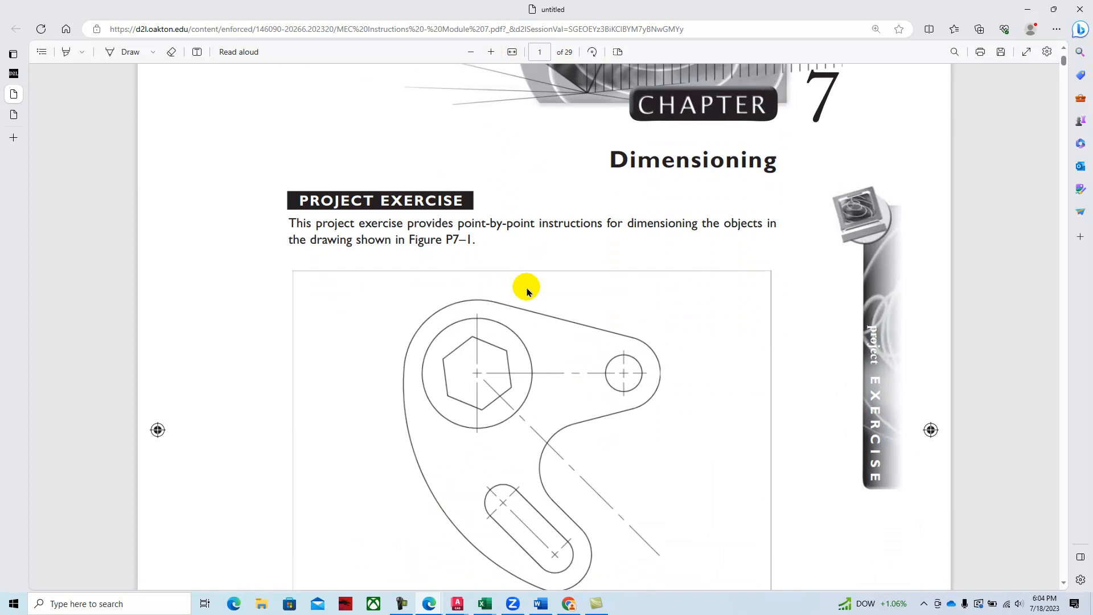
scroll(518, 285, down, 7)
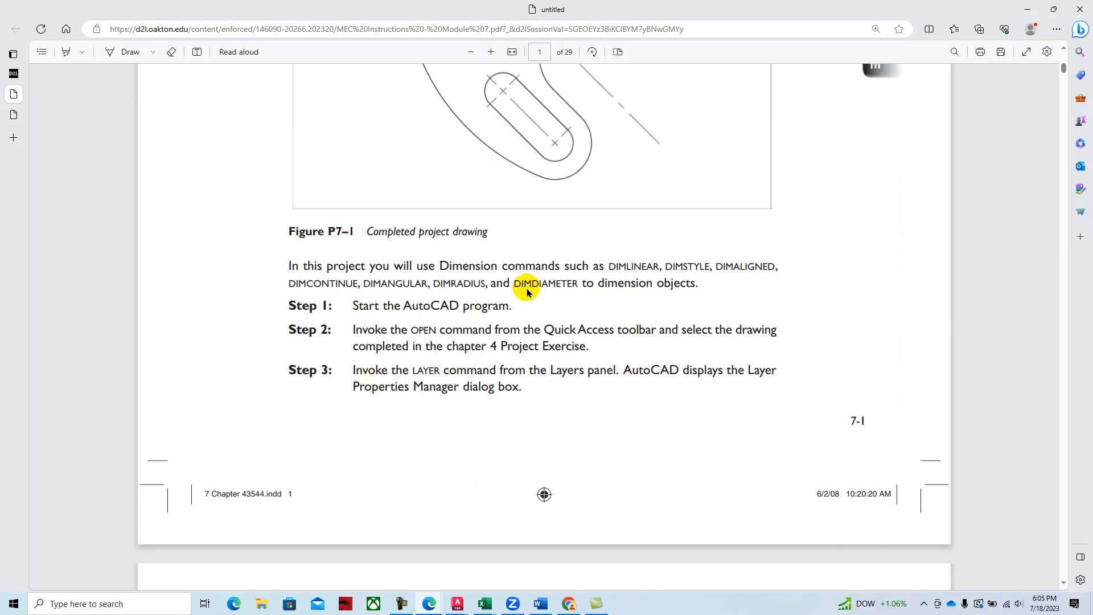
scroll(523, 290, up, 4)
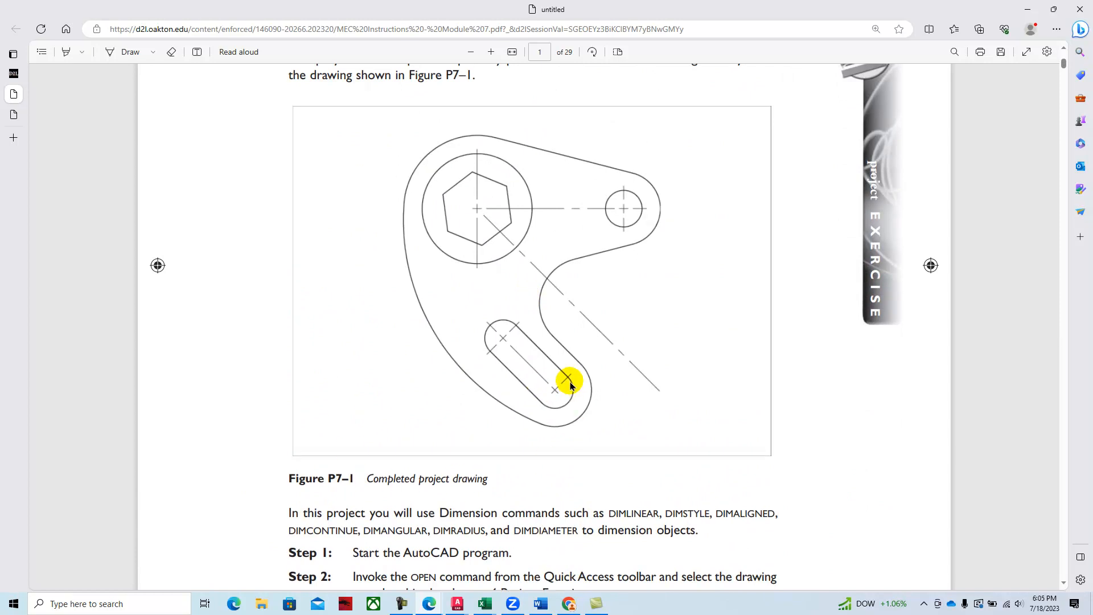
scroll(566, 384, down, 6)
scroll(564, 384, down, 2)
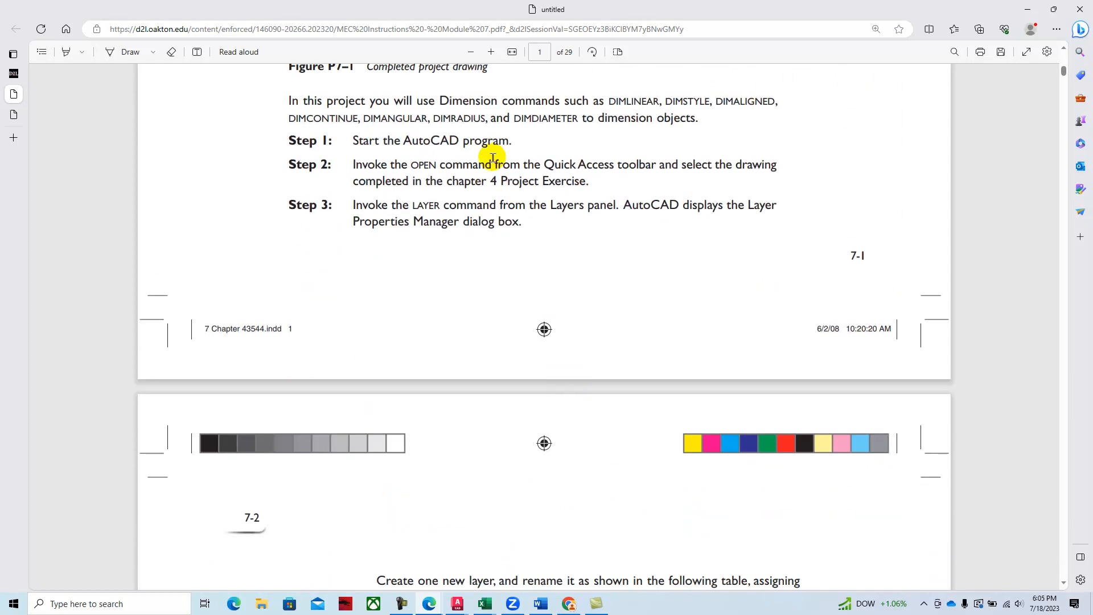
scroll(498, 171, down, 1)
scroll(495, 186, down, 6)
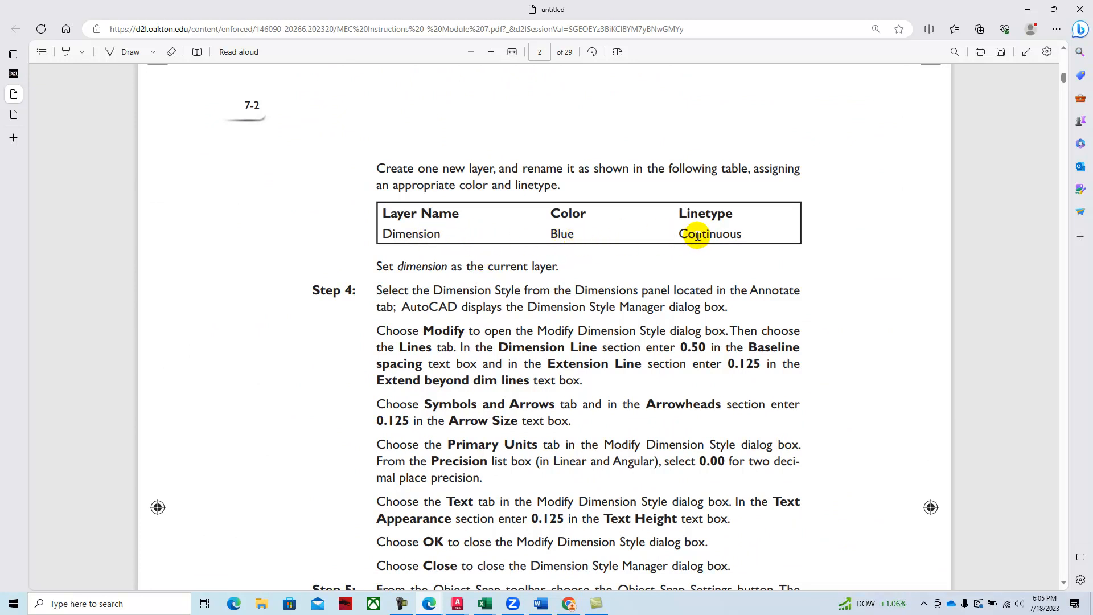
scroll(691, 268, down, 3)
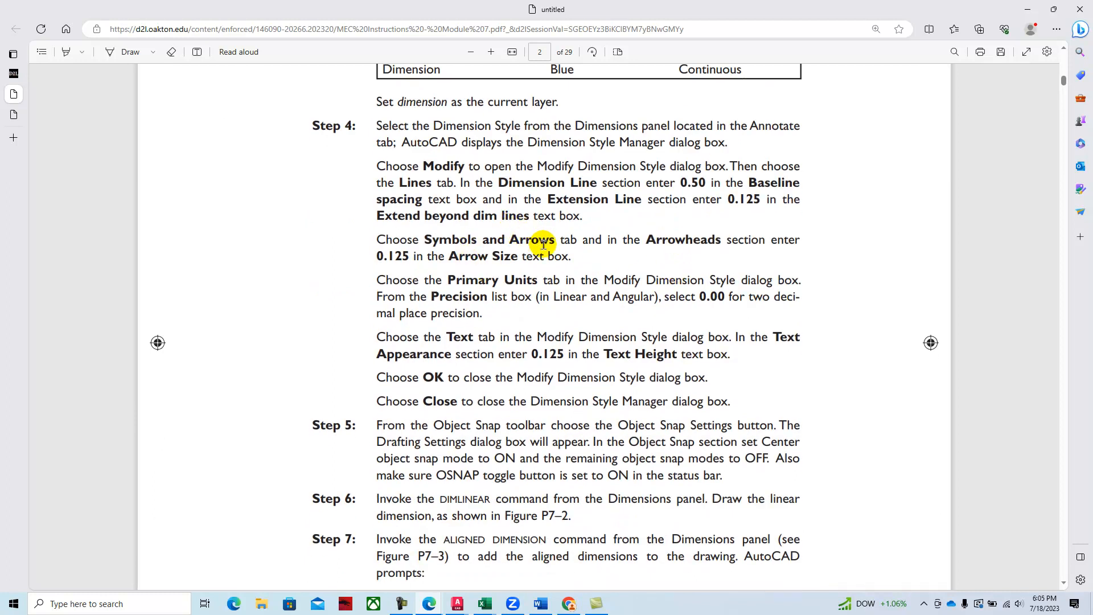
scroll(527, 238, down, 10)
scroll(543, 245, down, 6)
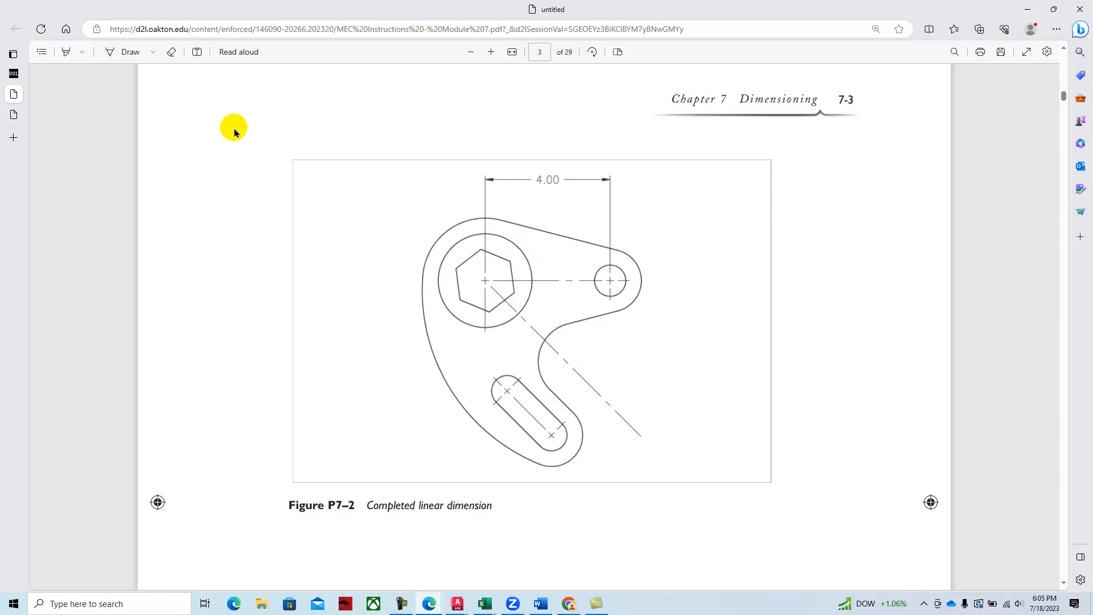
- Return to the Module 7 course page, download the MEC_7 Student drawing, and open it in AutoCAD
click(14, 74)
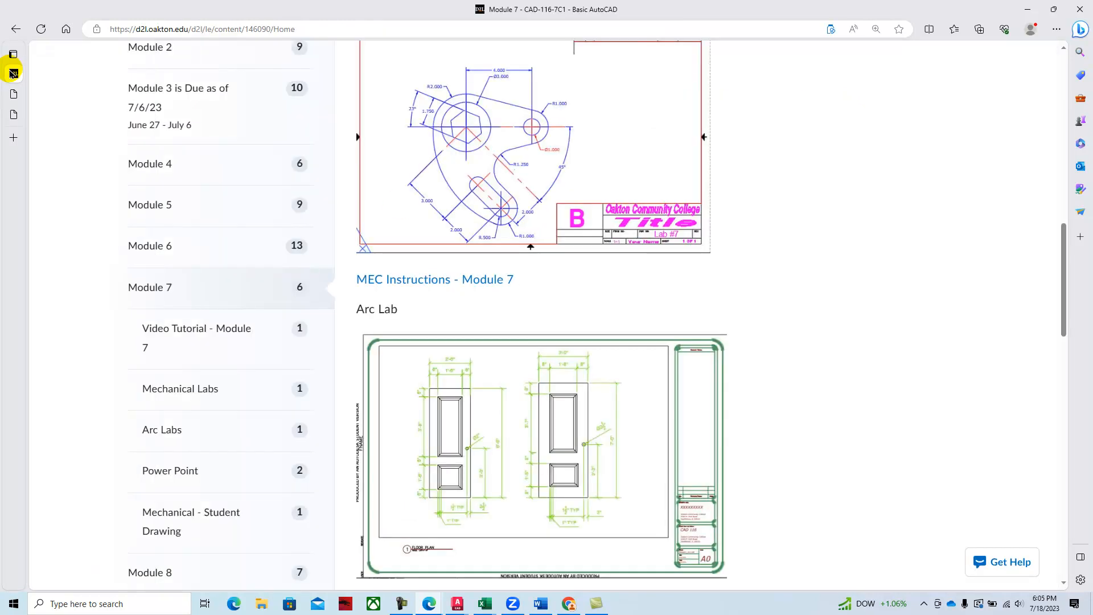
scroll(576, 187, down, 20)
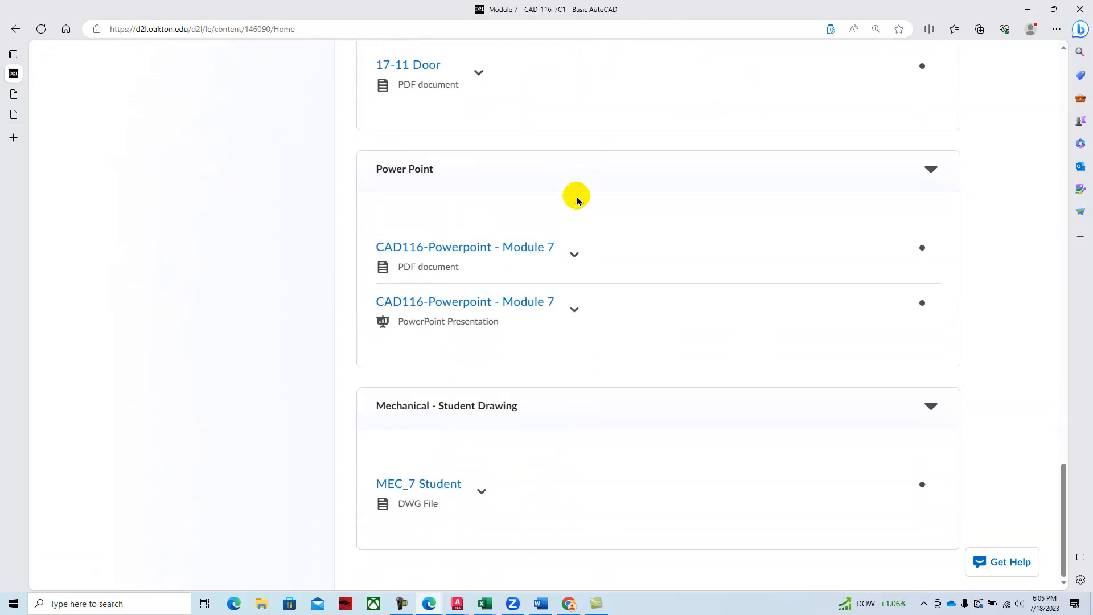
click(482, 493)
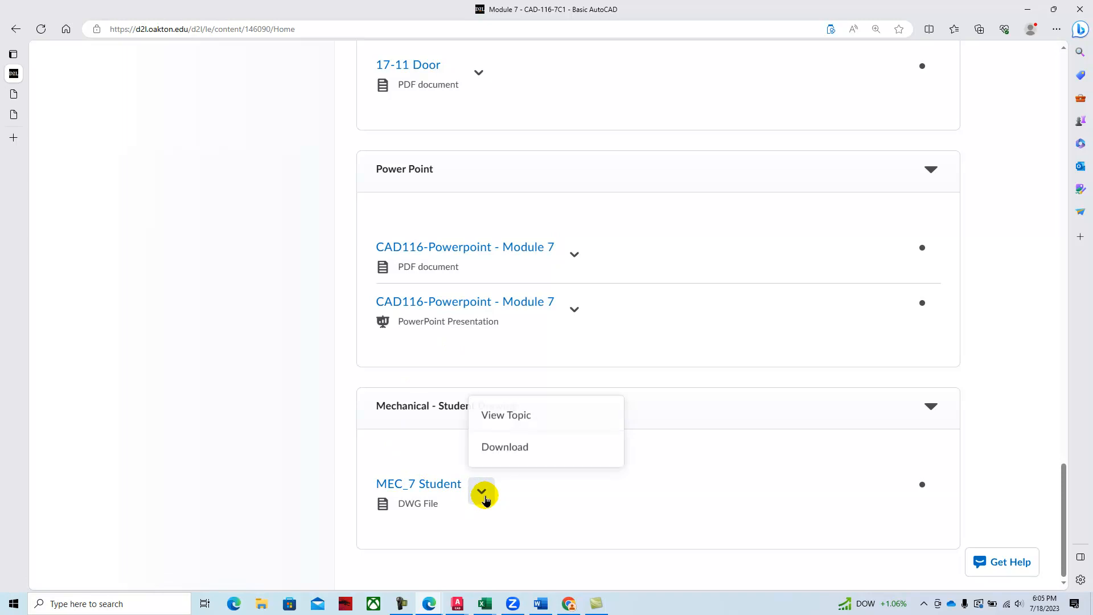
click(512, 446)
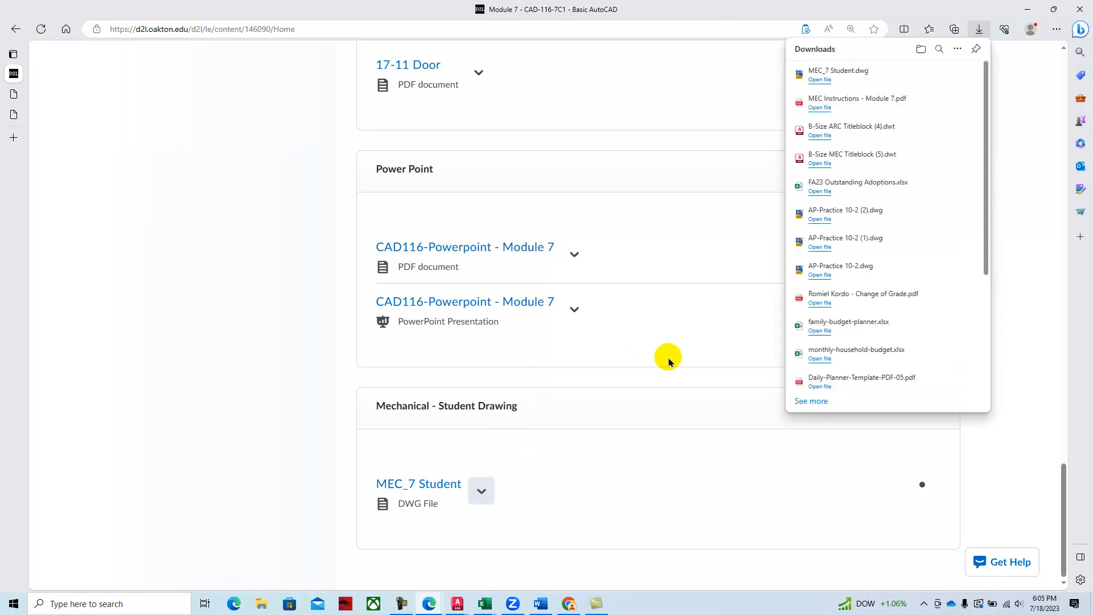
click(819, 81)
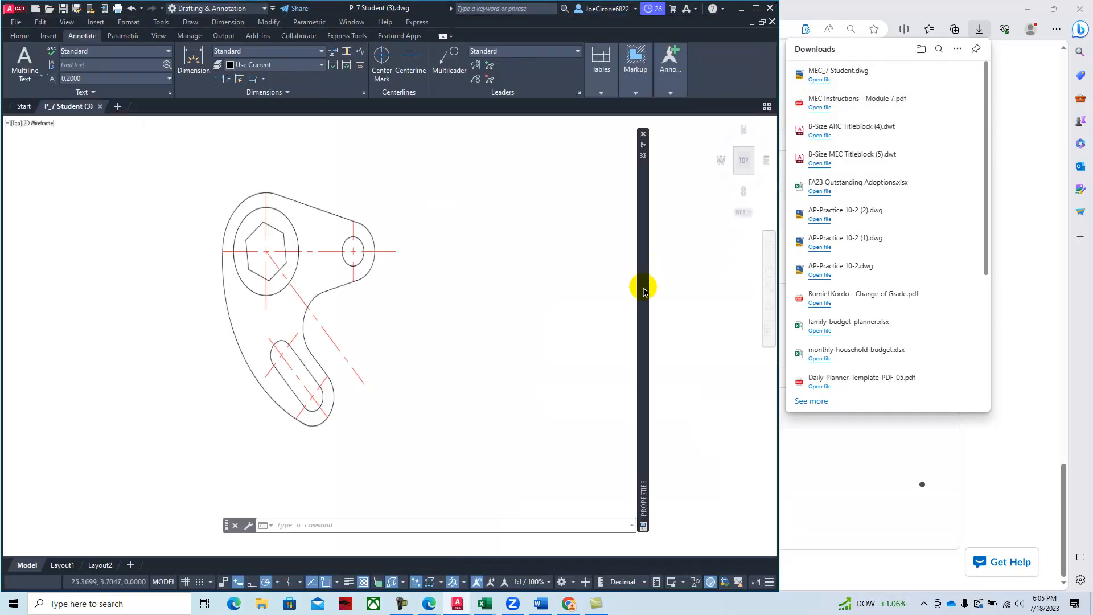
- Close the object properties palette, maximize AutoCAD, and enlarge the bracket drawing in the view
mouse_move(644, 290)
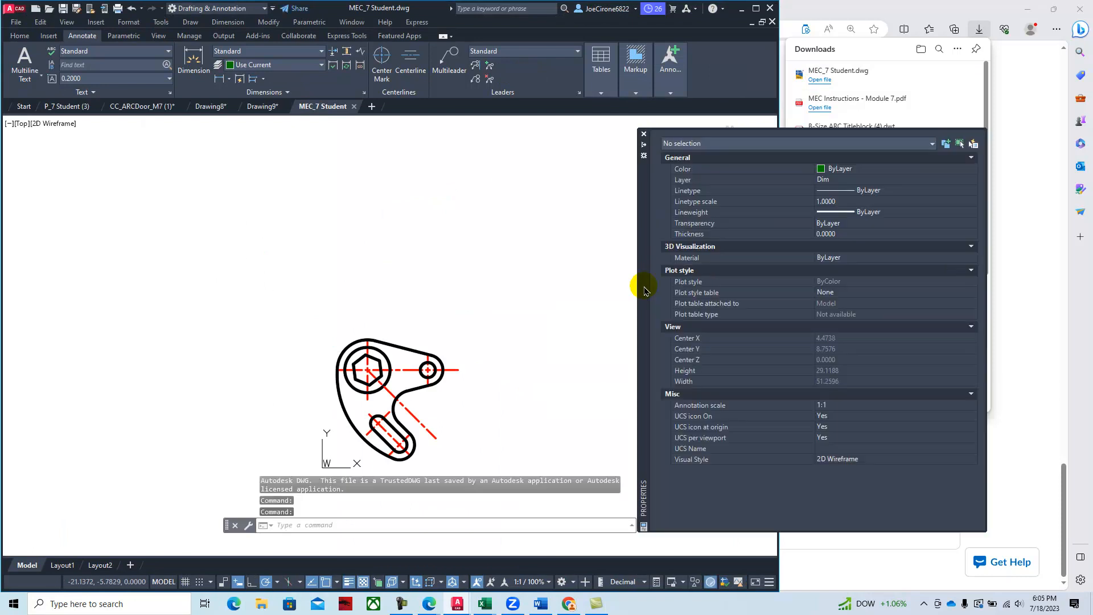
click(644, 135)
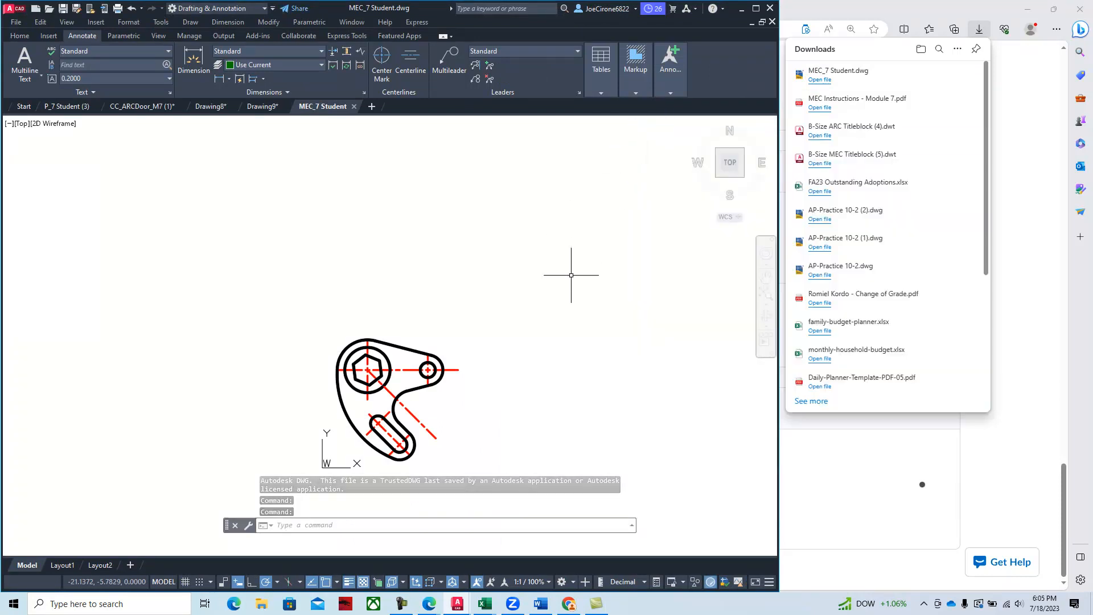
click(756, 9)
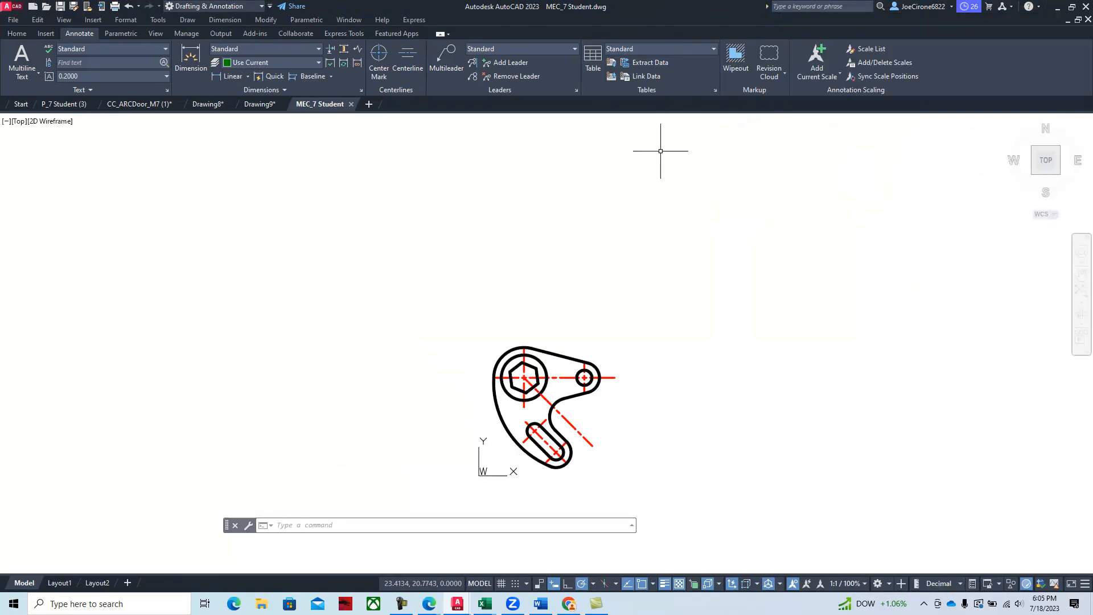
scroll(543, 400, up, 4)
mouse_move(543, 395)
middle_down()
mouse_move(520, 334)
mouse_move(479, 347)
middle_up()
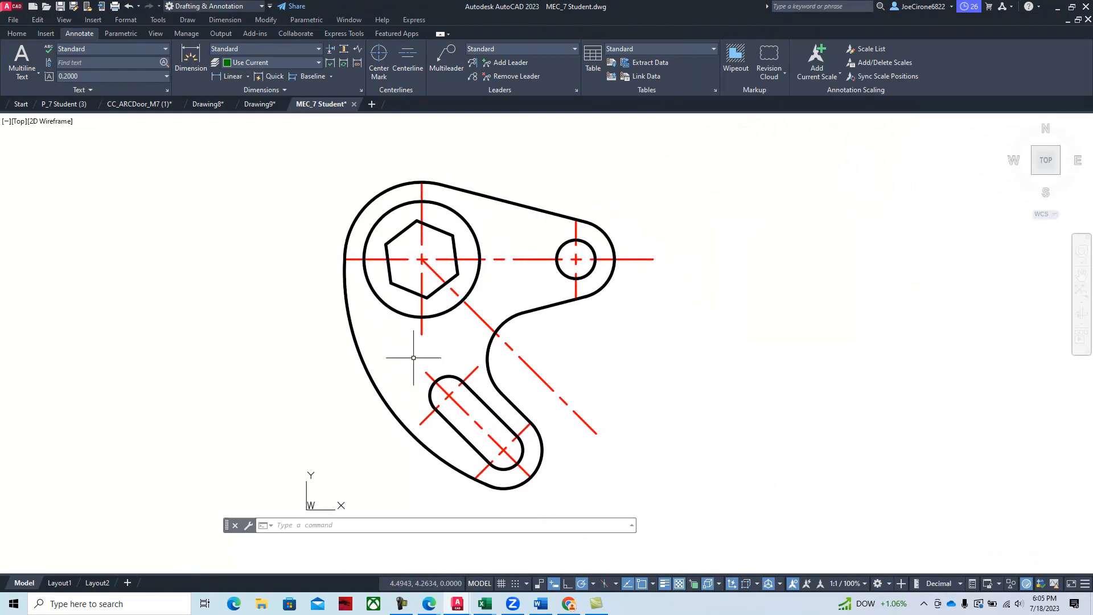
- Check which layers the slanted upper edge and the horizontal centerline are on, clearing each selection
click(488, 196)
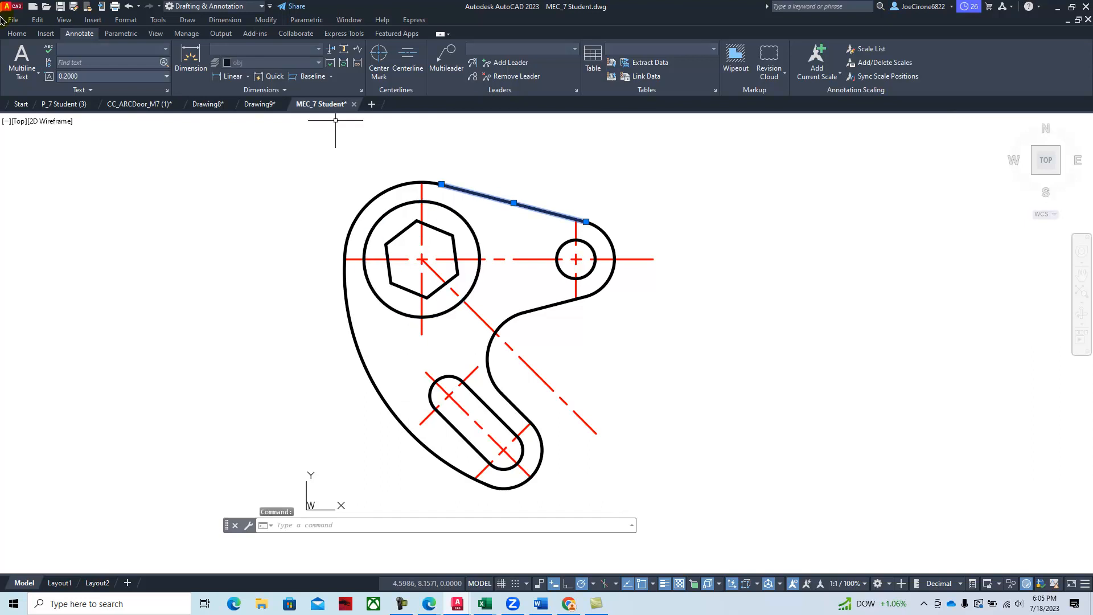
click(16, 34)
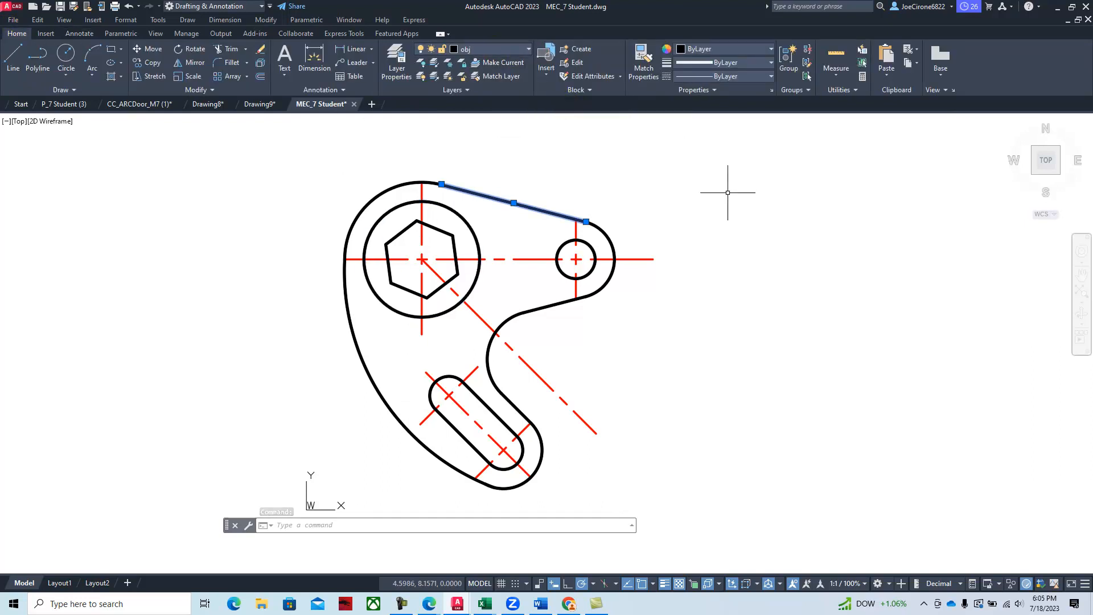
key(Escape)
click(644, 259)
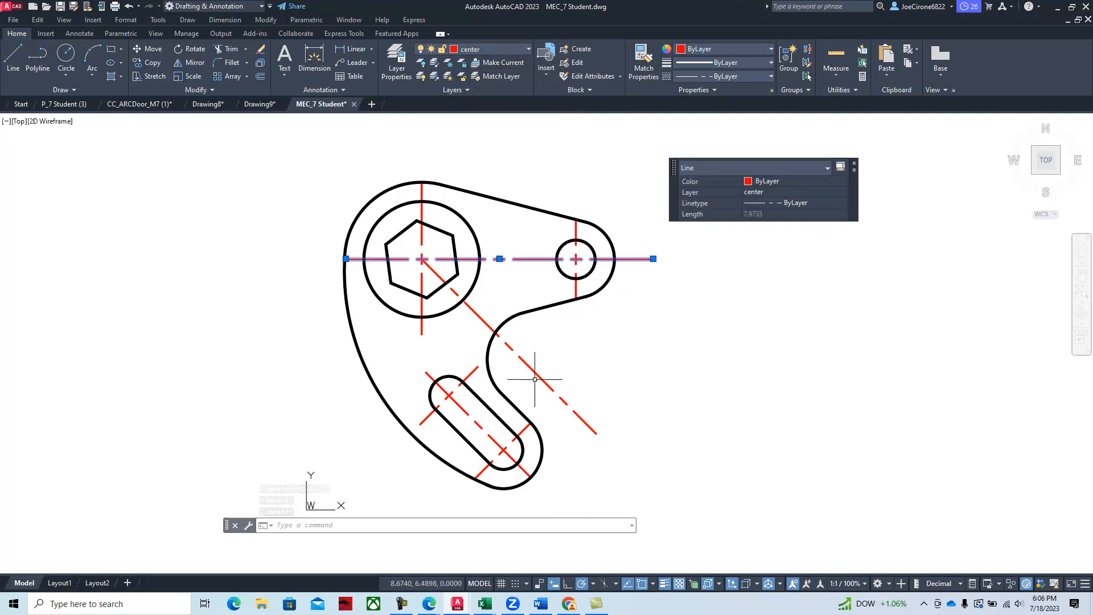
key(Escape)
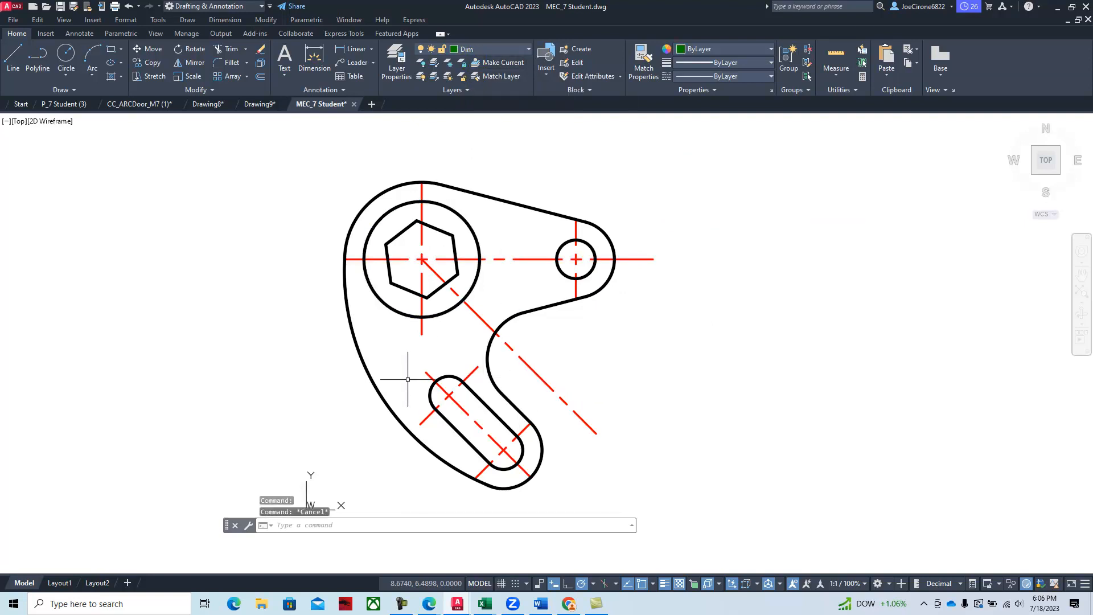
- Turn the center layer off and back on
click(527, 50)
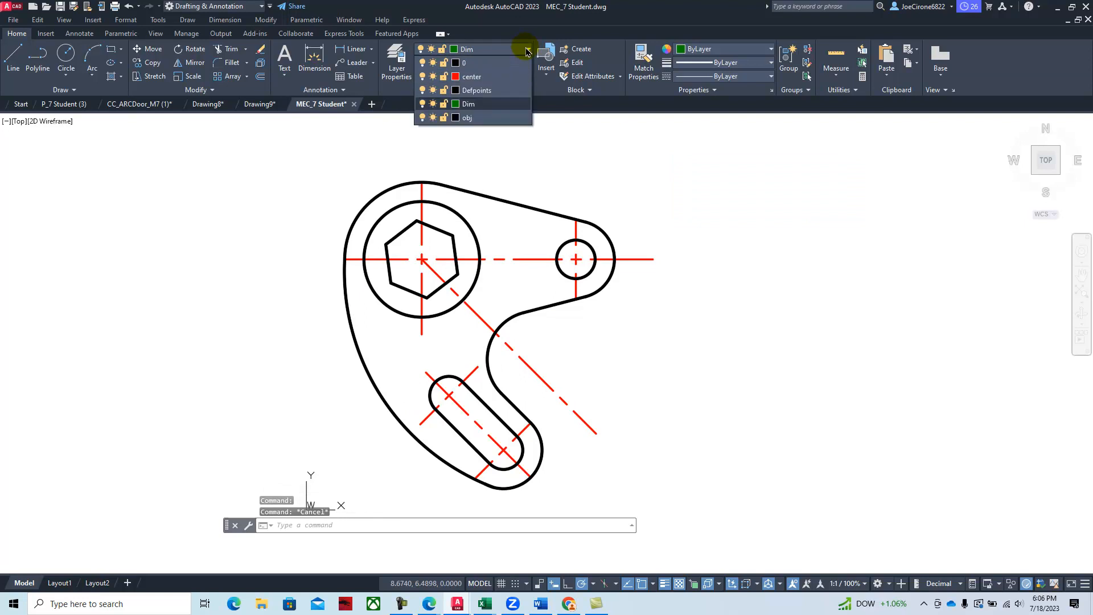
click(422, 77)
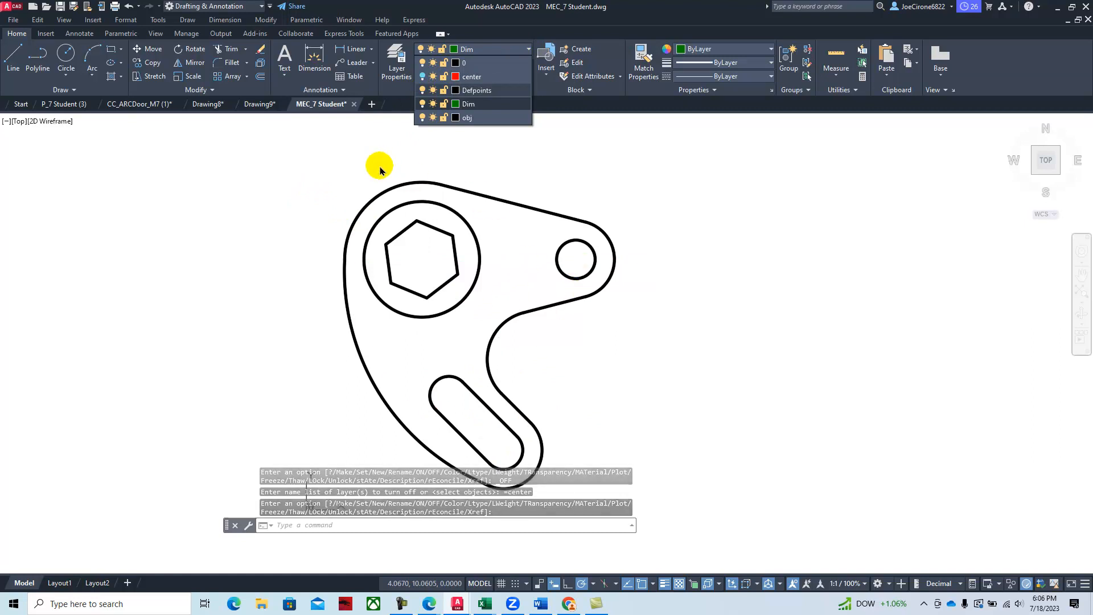
click(422, 76)
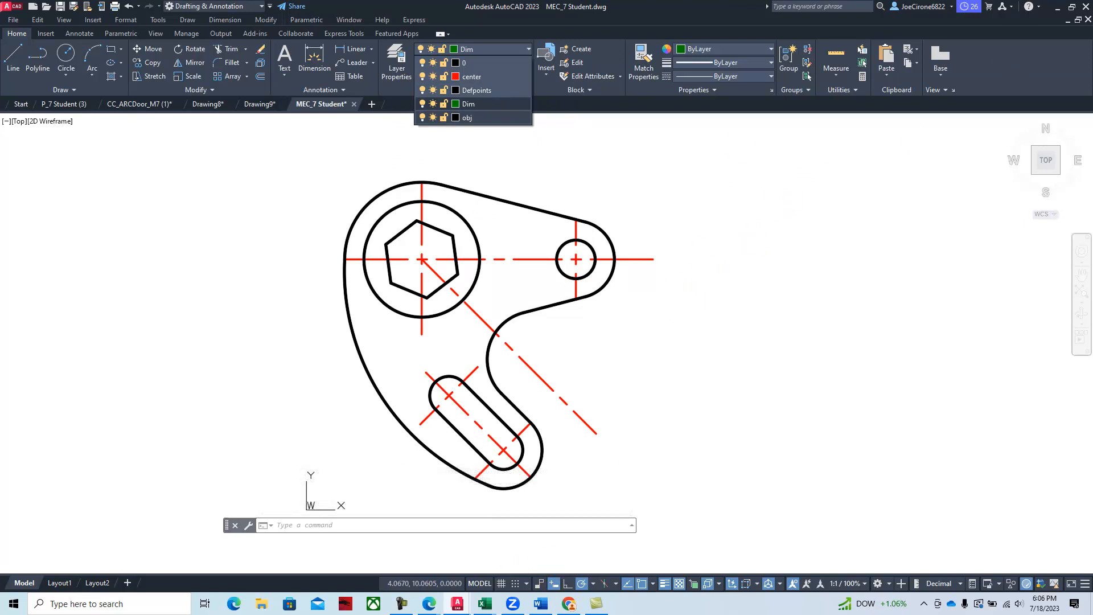
- Arrange the AutoCAD drawing and the PDF instructions side by side, with Figure P7-2 in view for reference
key(alt+Tab)
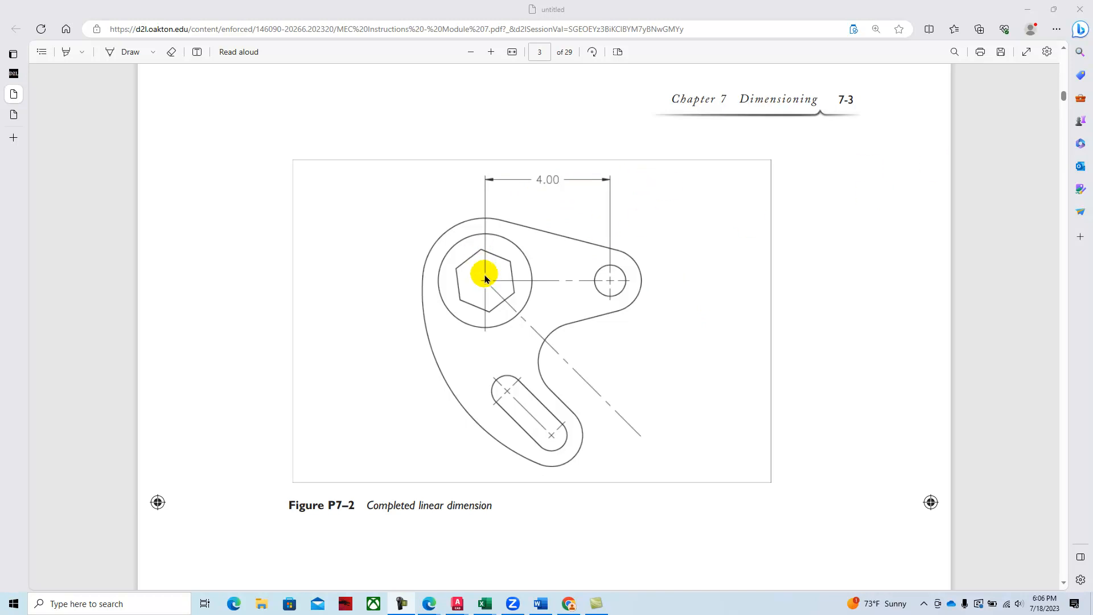
click(1053, 9)
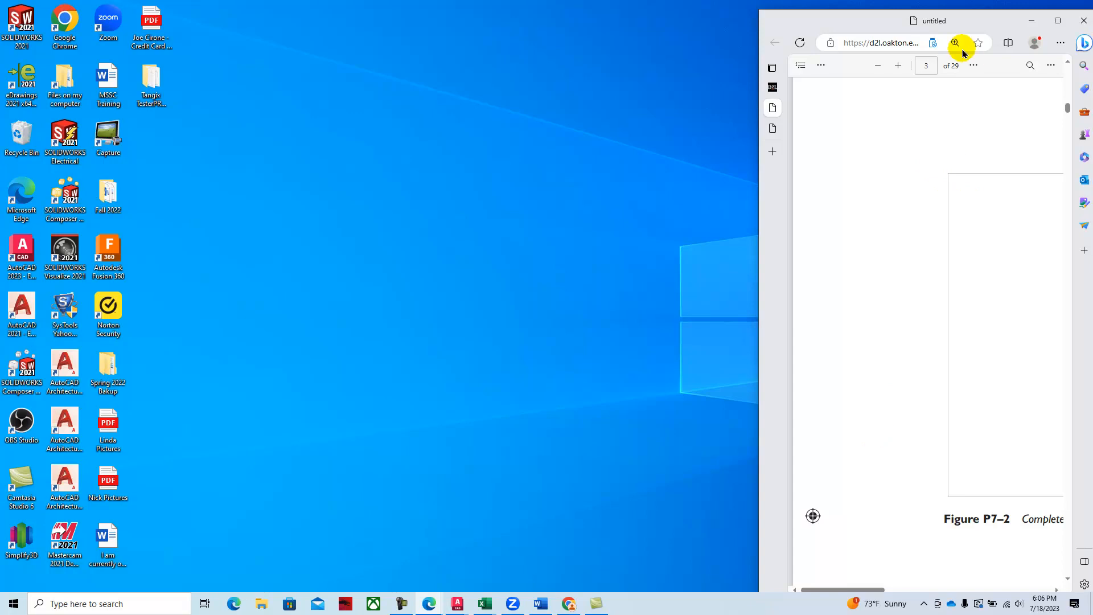
click(457, 604)
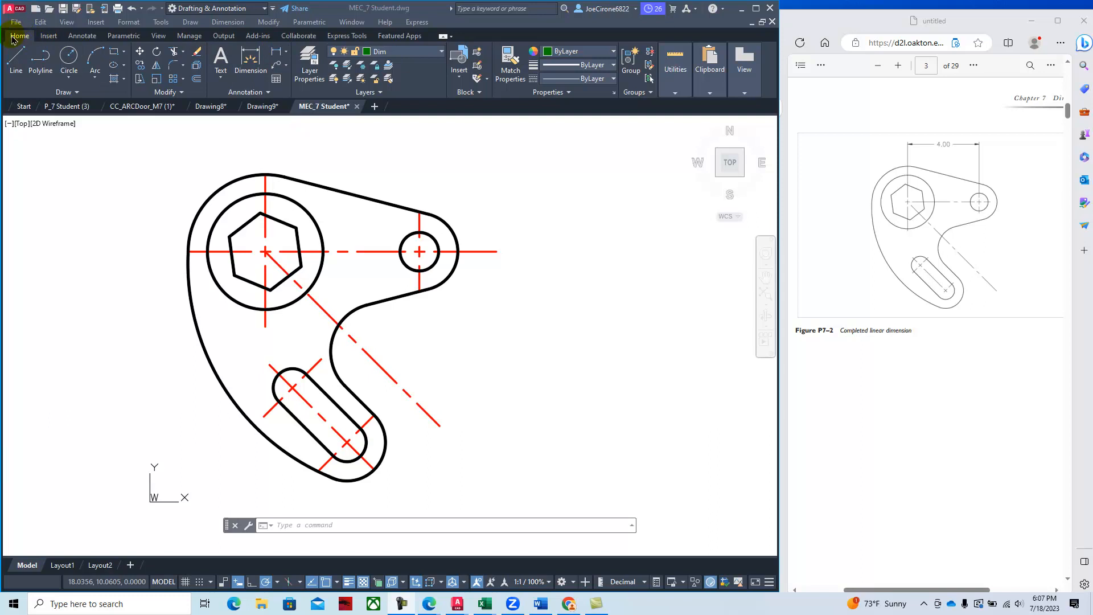
- Bring up the annotation tools and look through the available dimensioning and modifying commands
click(83, 39)
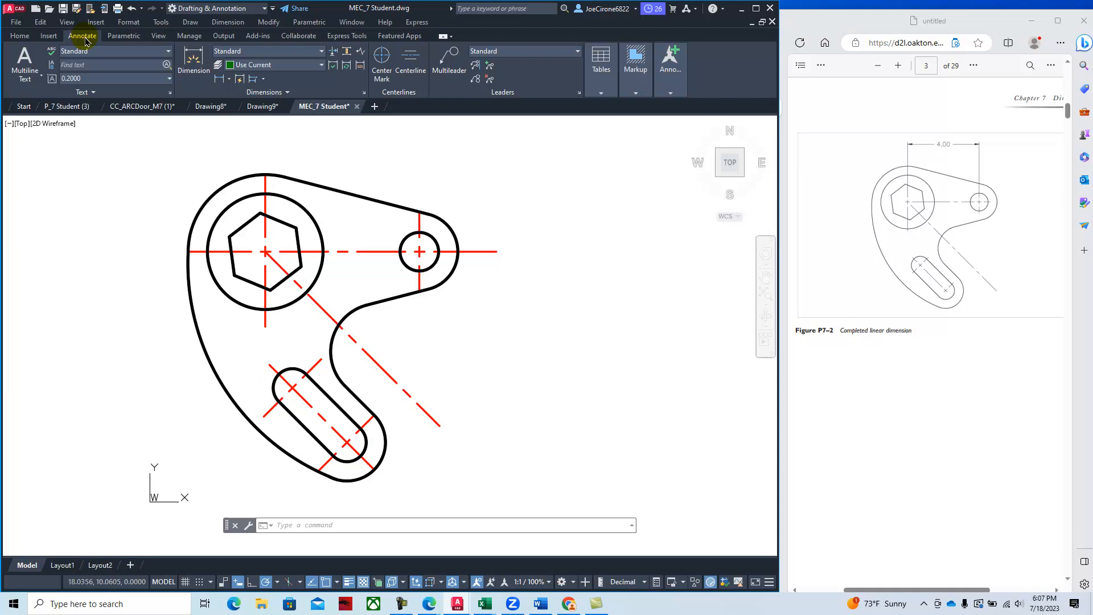
click(229, 22)
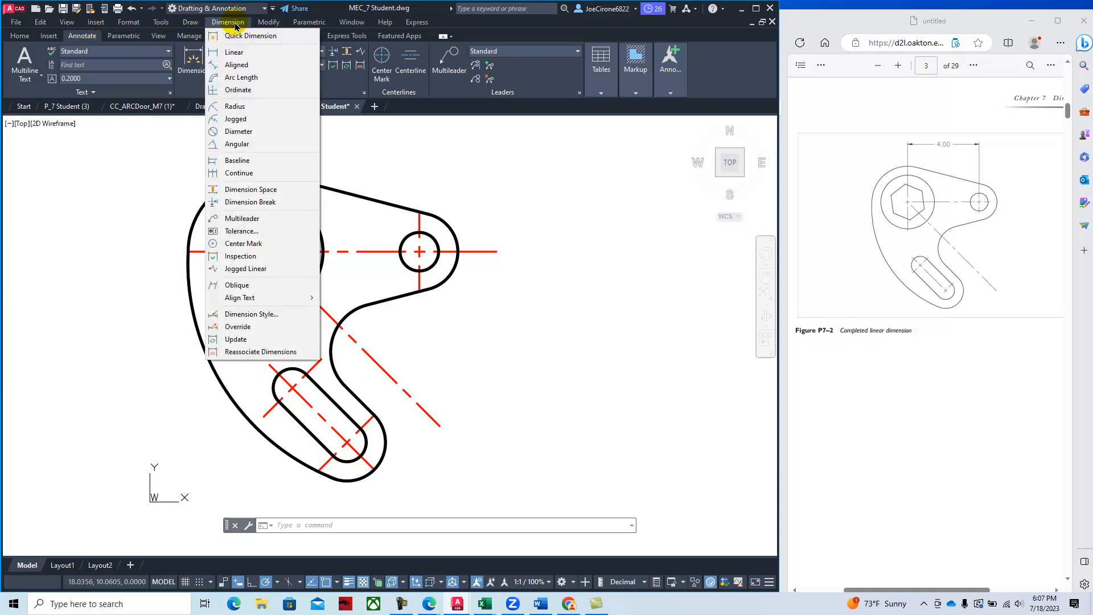
click(268, 23)
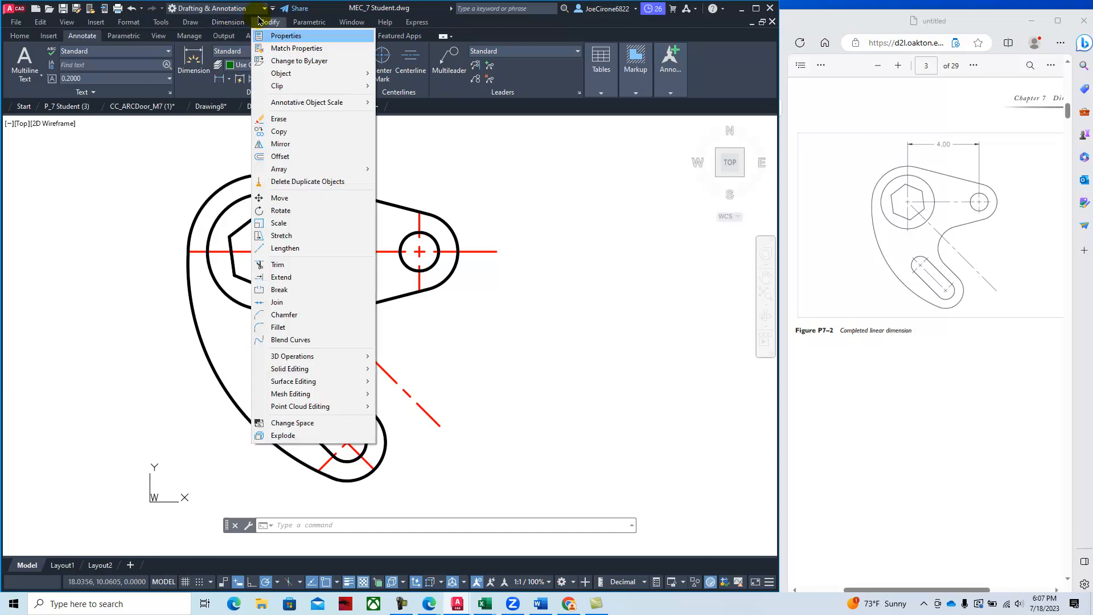
- Hide the menu bar and show it again
click(274, 9)
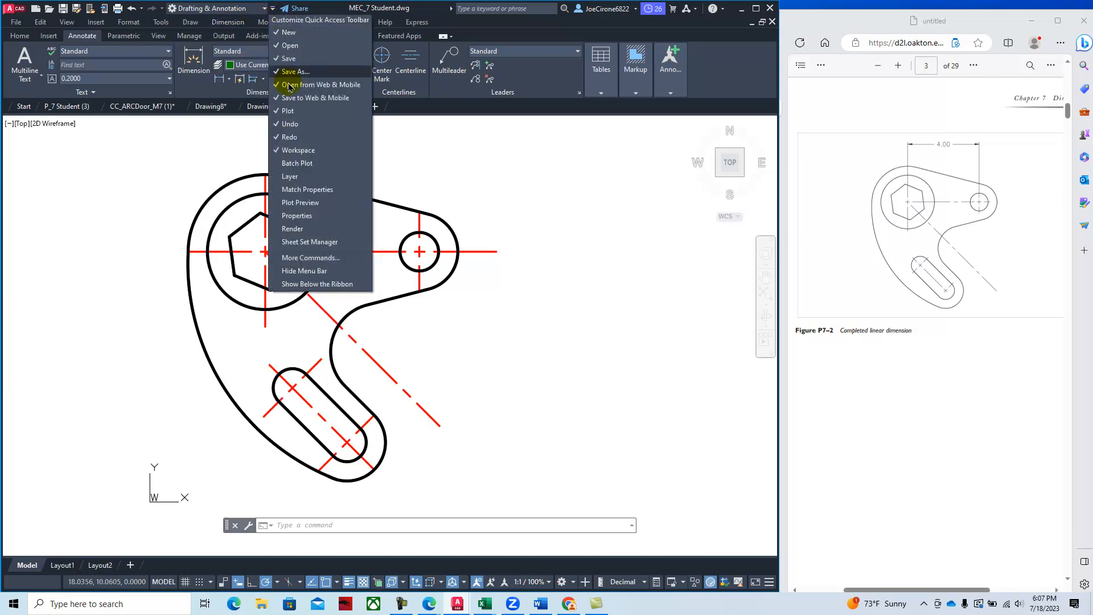
click(316, 271)
click(273, 9)
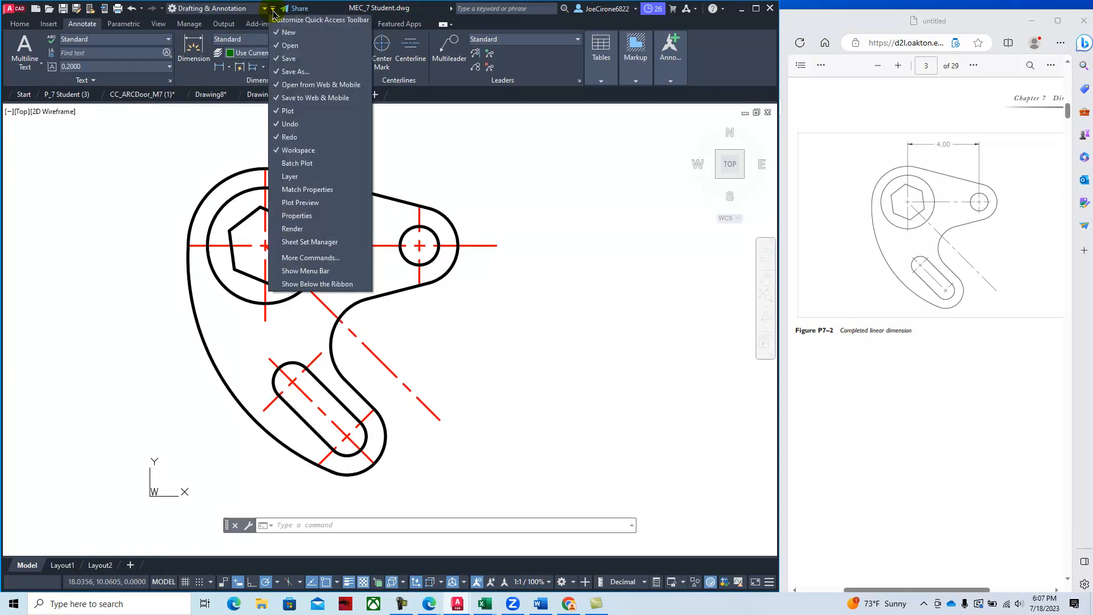
click(309, 274)
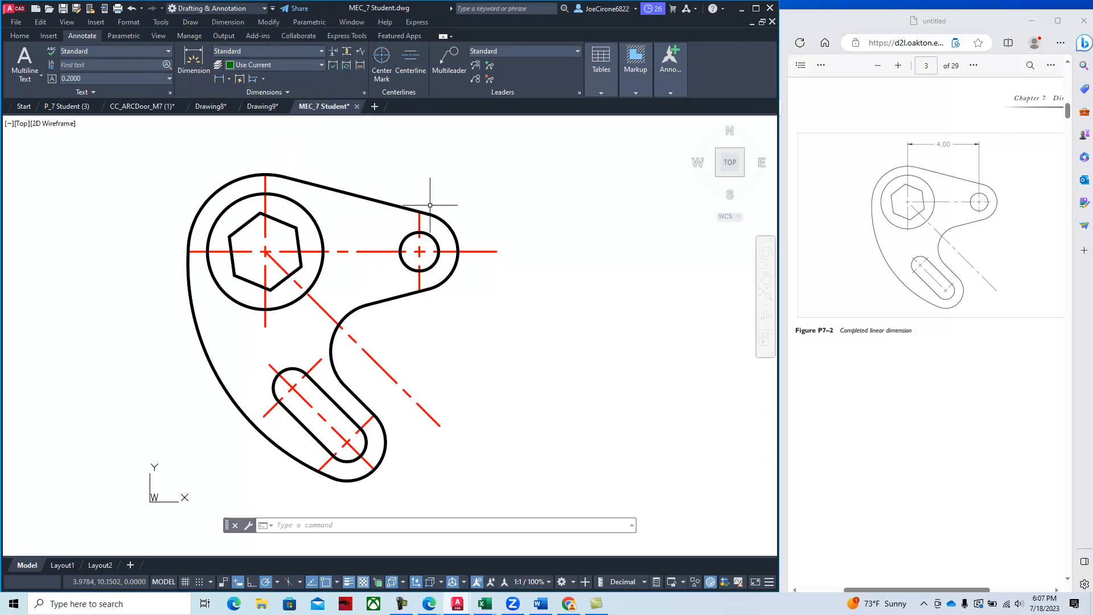
- Place a horizontal linear dimension above the bracket between the vertical centerlines of the large circle and the small hole
mouse_move(335, 176)
middle_down()
mouse_move(358, 176)
mouse_move(371, 215)
middle_up()
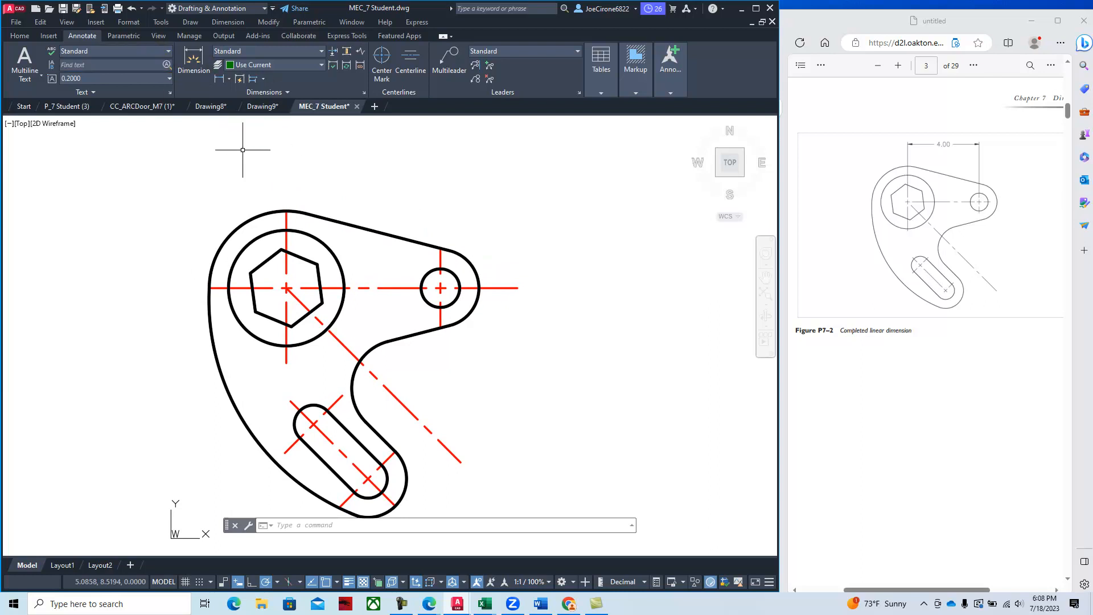
click(220, 80)
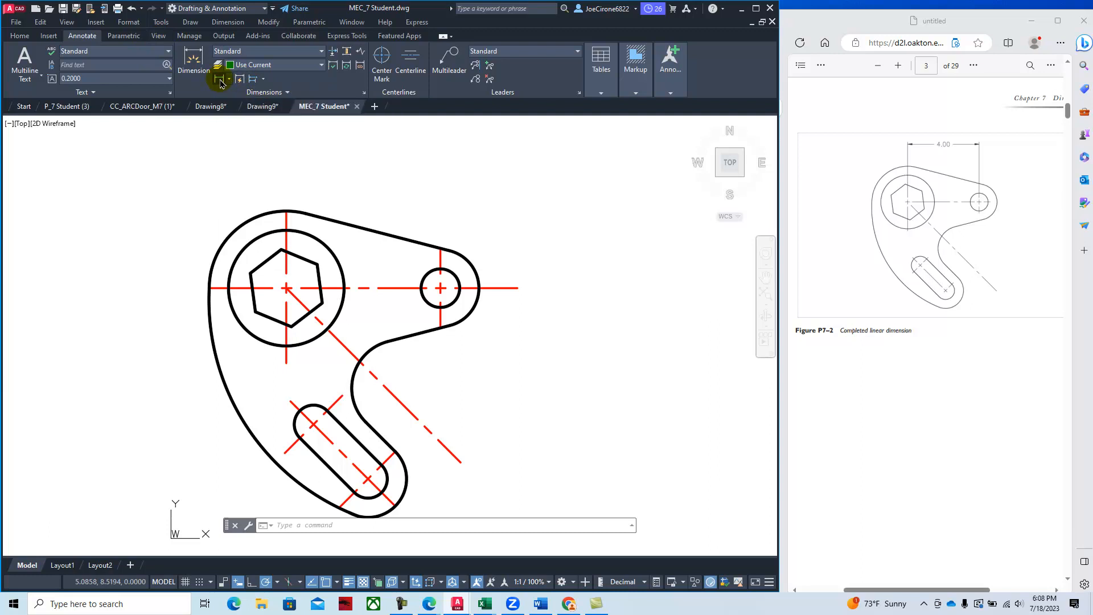
click(287, 213)
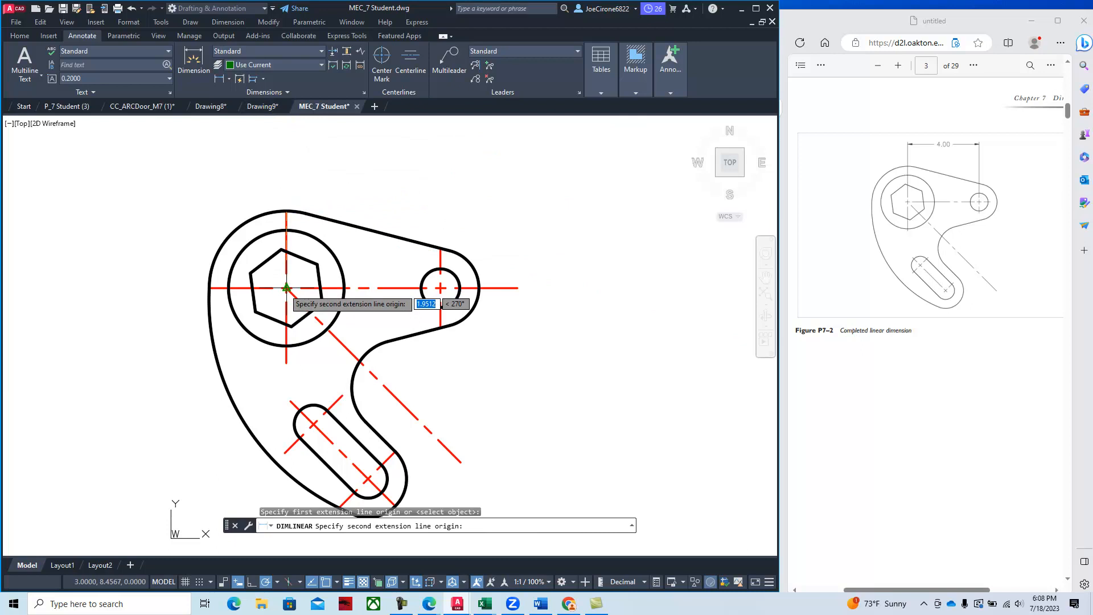
click(440, 247)
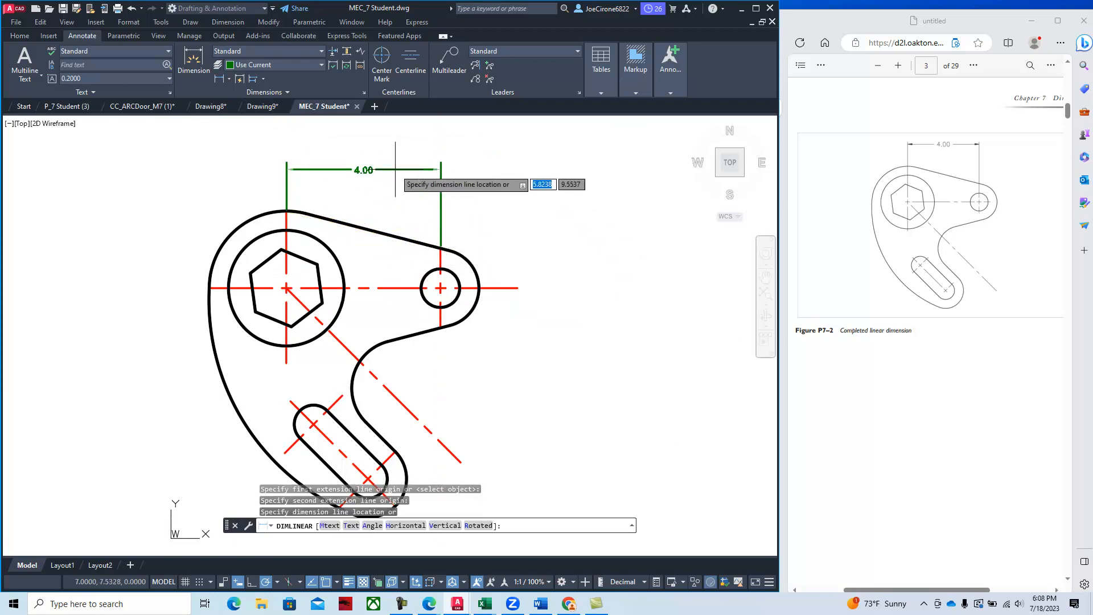
click(369, 149)
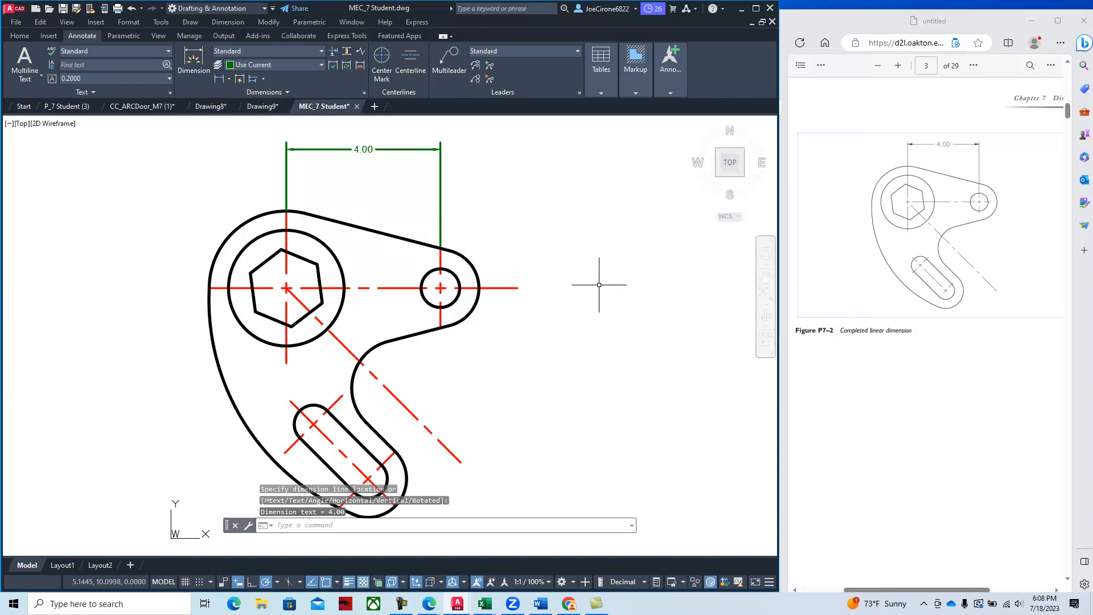
- Read the DIMALIGNED instructions at Figure P7-3 in the PDF and compare their dimension types with those in AutoCAD
click(937, 345)
scroll(888, 360, down, 5)
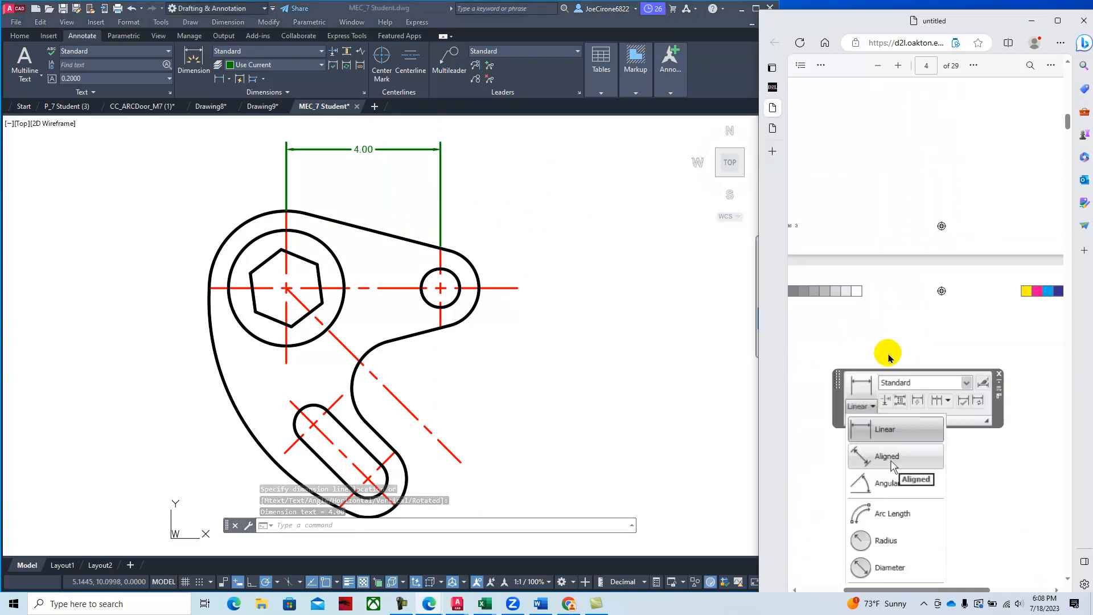
scroll(890, 359, down, 3)
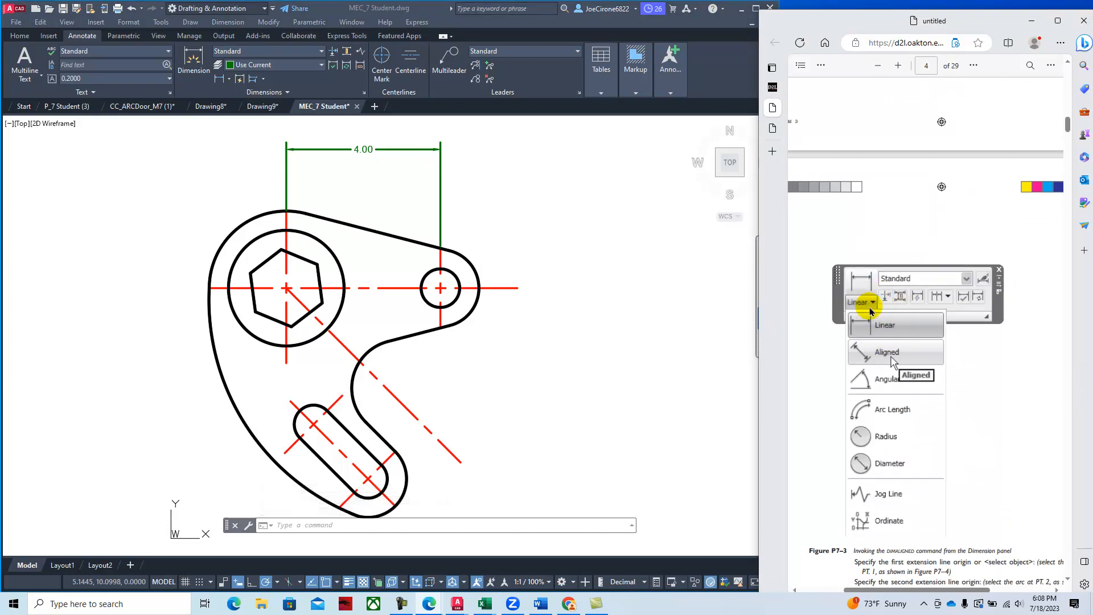
scroll(865, 310, down, 1)
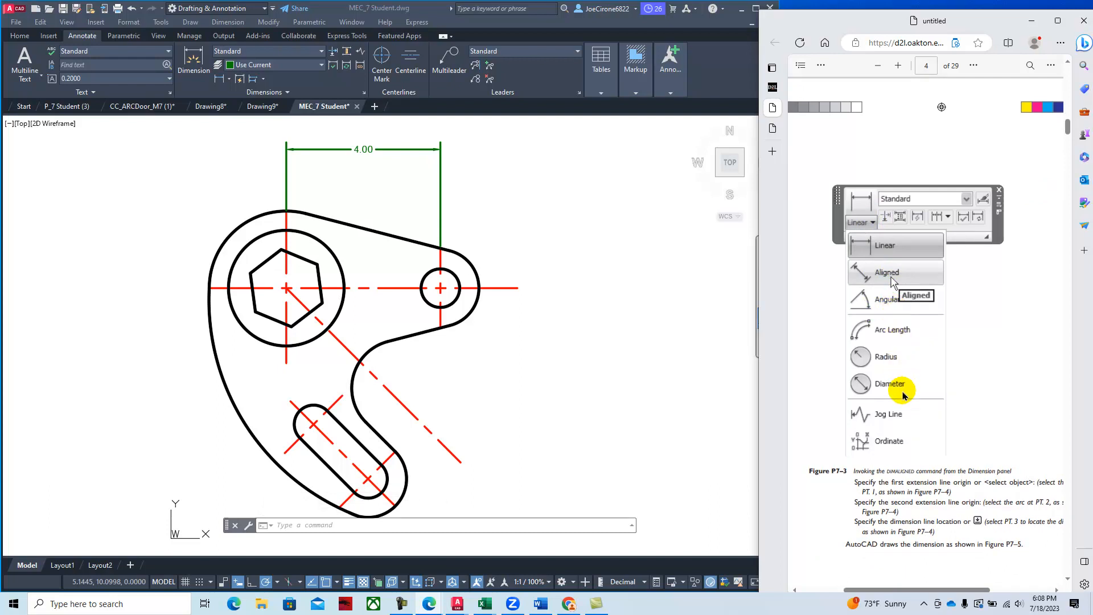
click(230, 84)
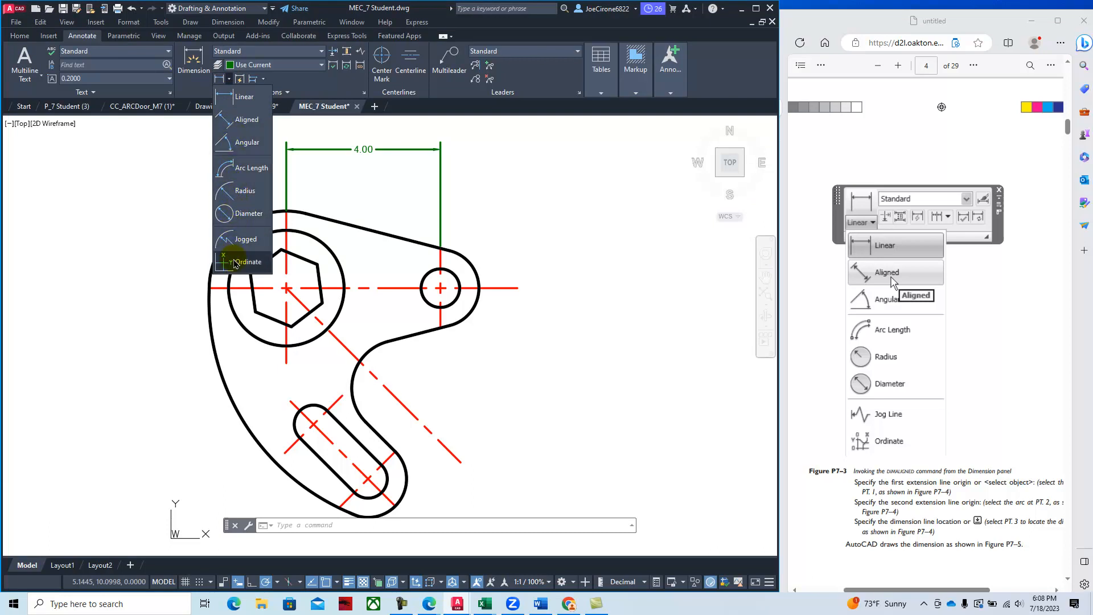
click(571, 241)
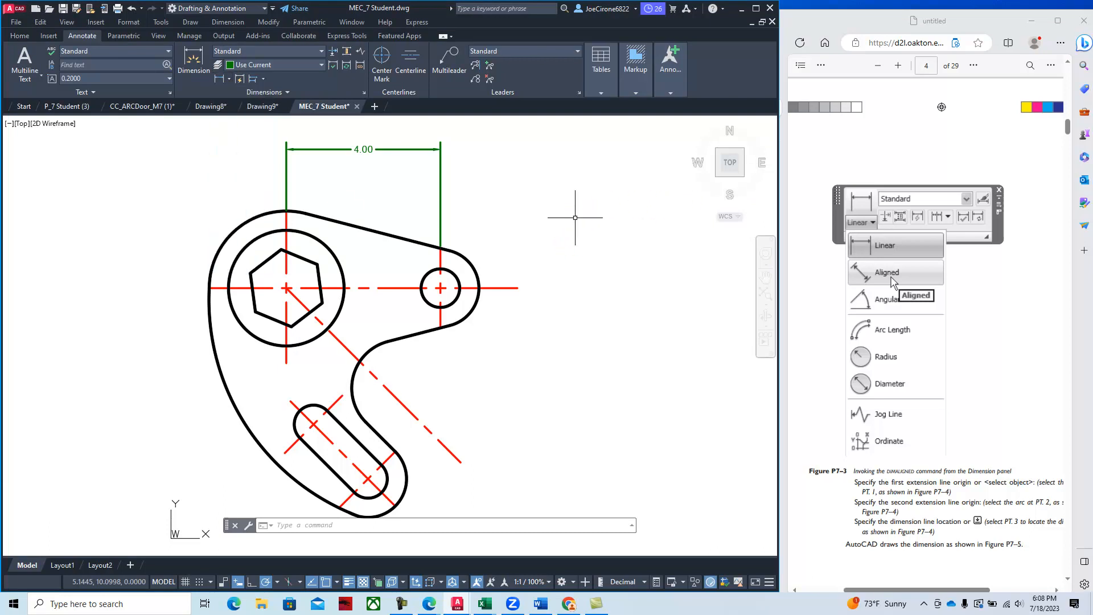
- Examine Figures P7-4 and P7-5 in the PDF for the aligned dimension's pick points and finished placement
scroll(956, 282, down, 5)
scroll(957, 282, down, 3)
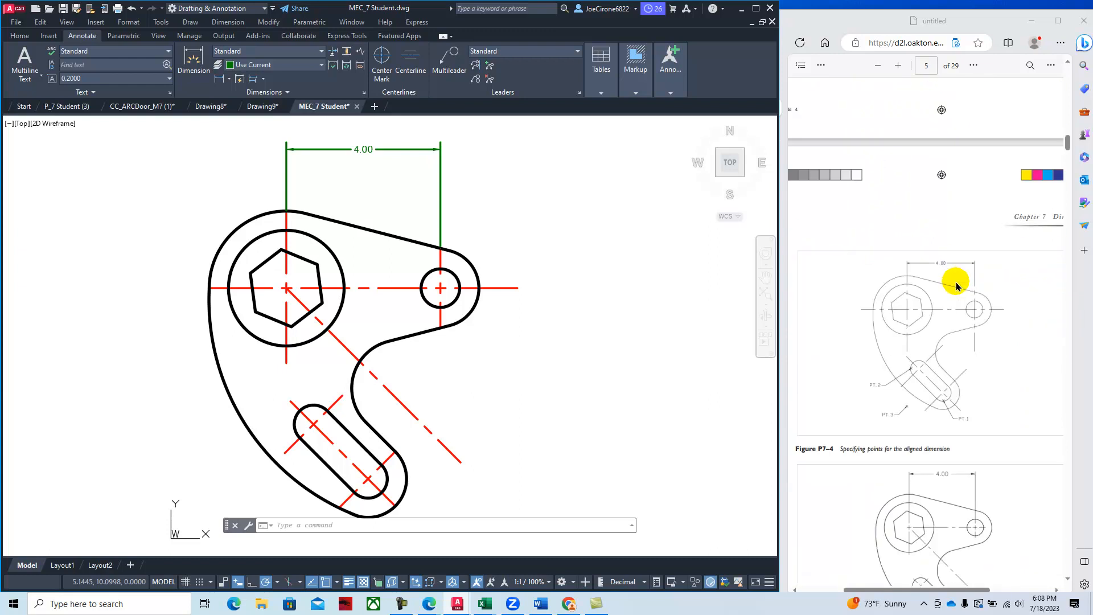
scroll(937, 393, down, 4)
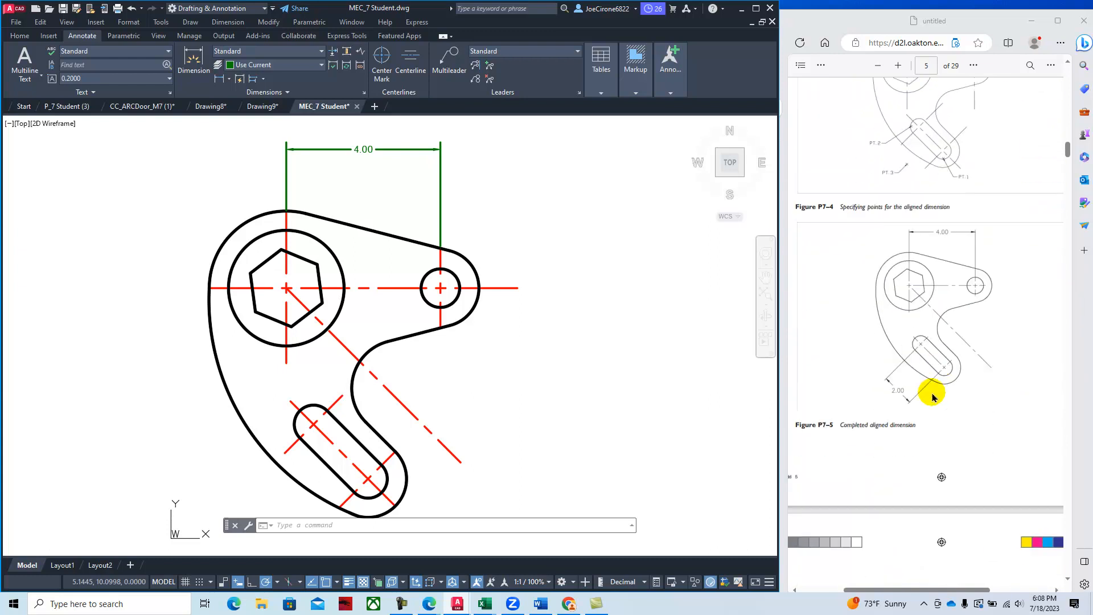
scroll(918, 387, down, 4)
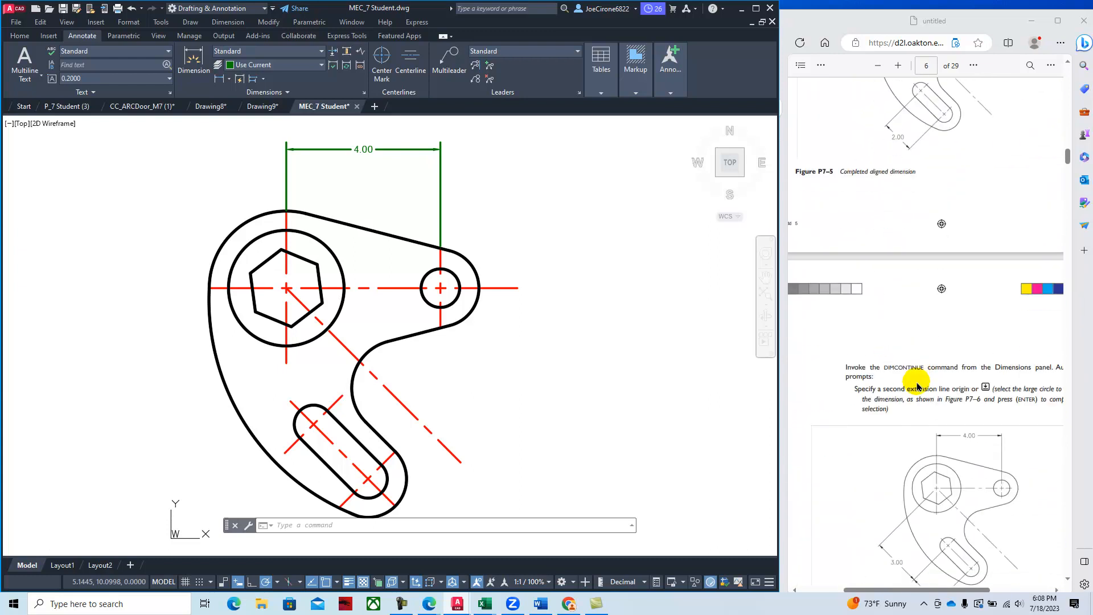
scroll(916, 386, up, 8)
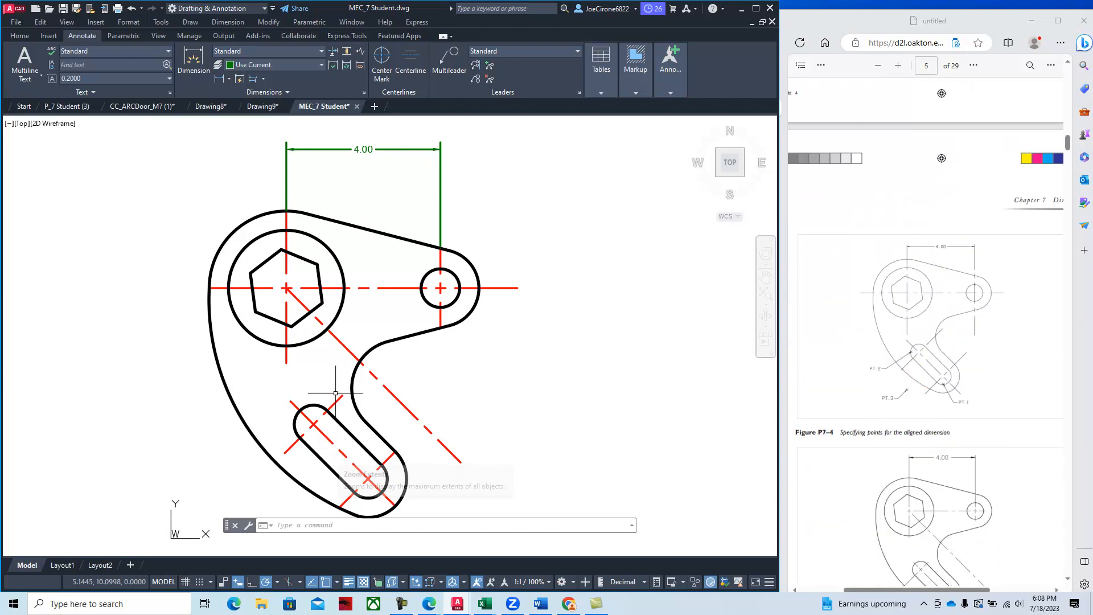
- Start an aligned dimension at the slot and review the object snap, snap and grid, and polar tracking settings
scroll(356, 377, down, 2)
middle_drag(353, 397, 380, 352)
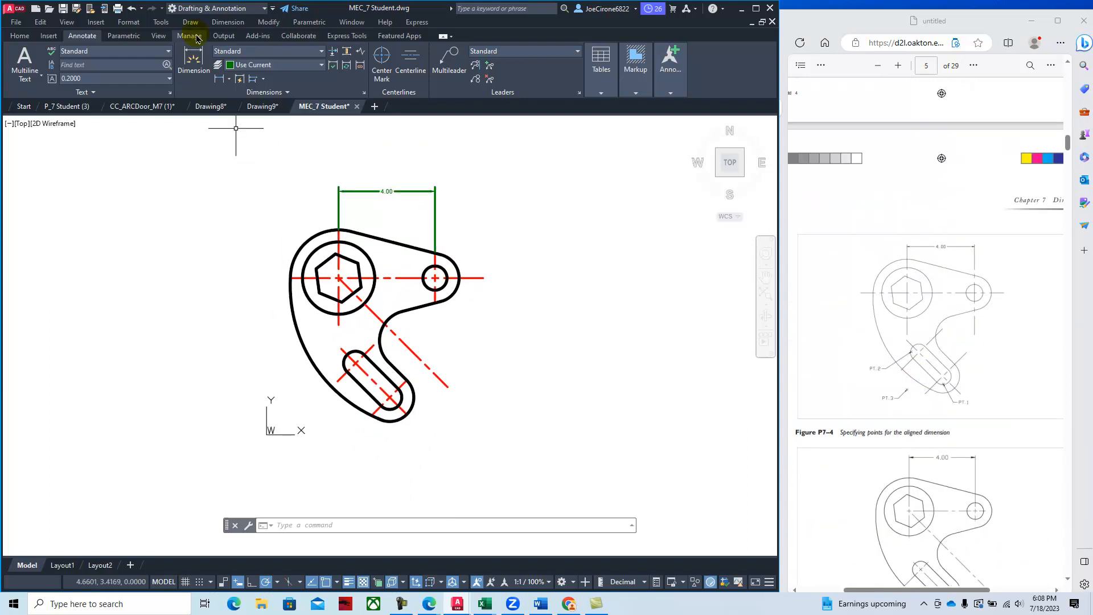
click(232, 82)
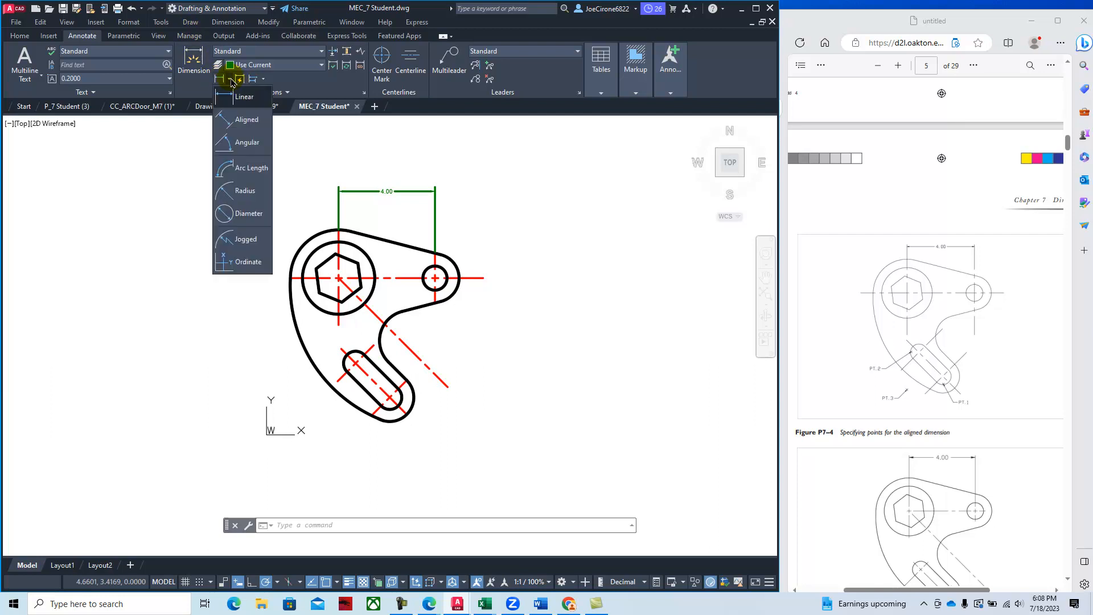
click(244, 116)
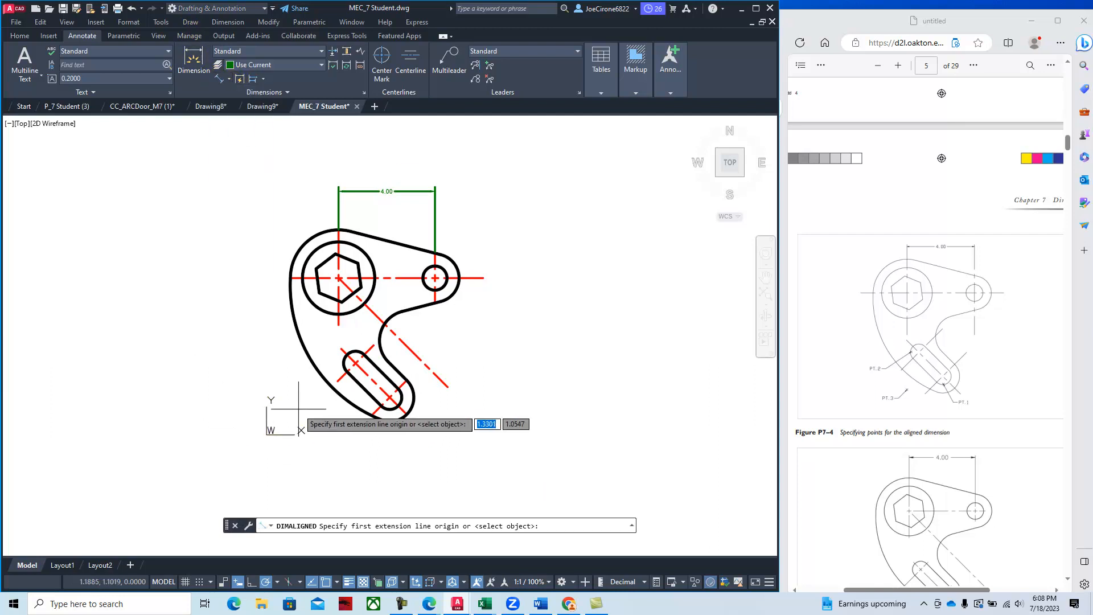
scroll(353, 393, up, 4)
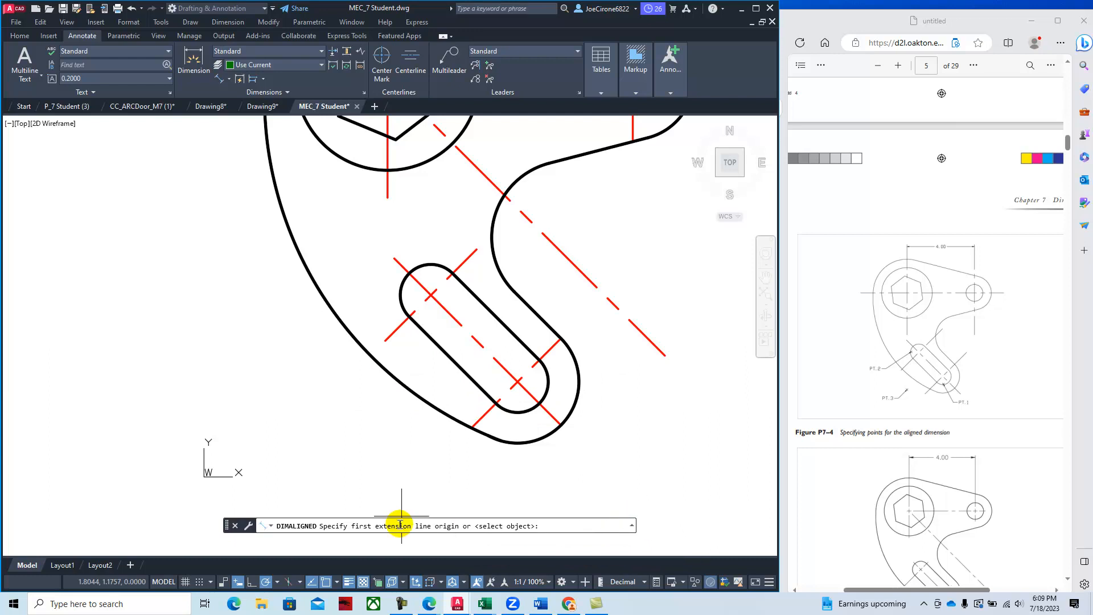
click(338, 582)
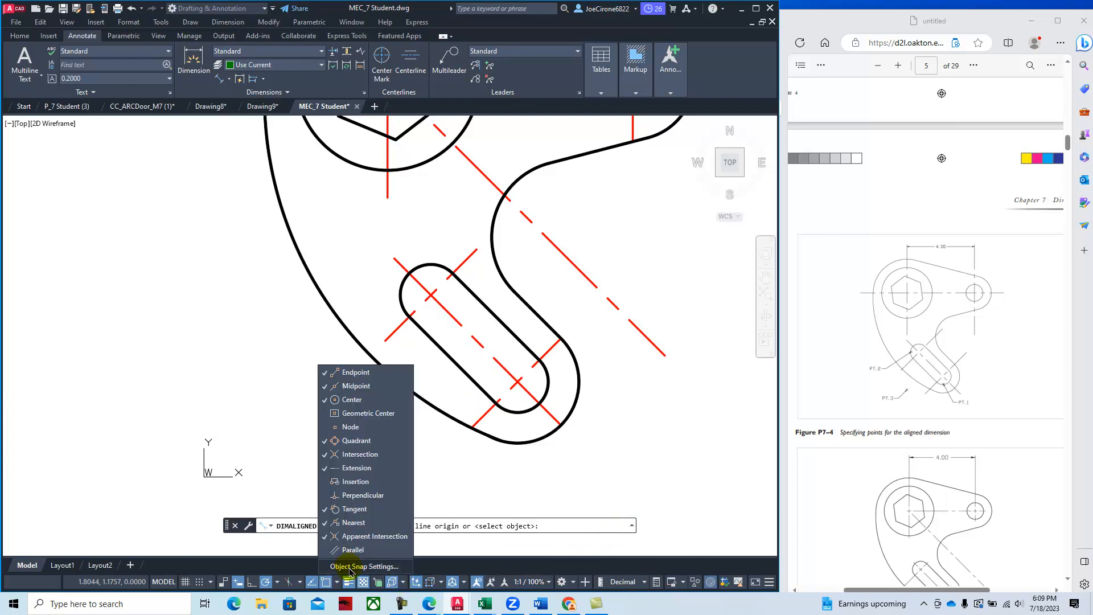
click(351, 567)
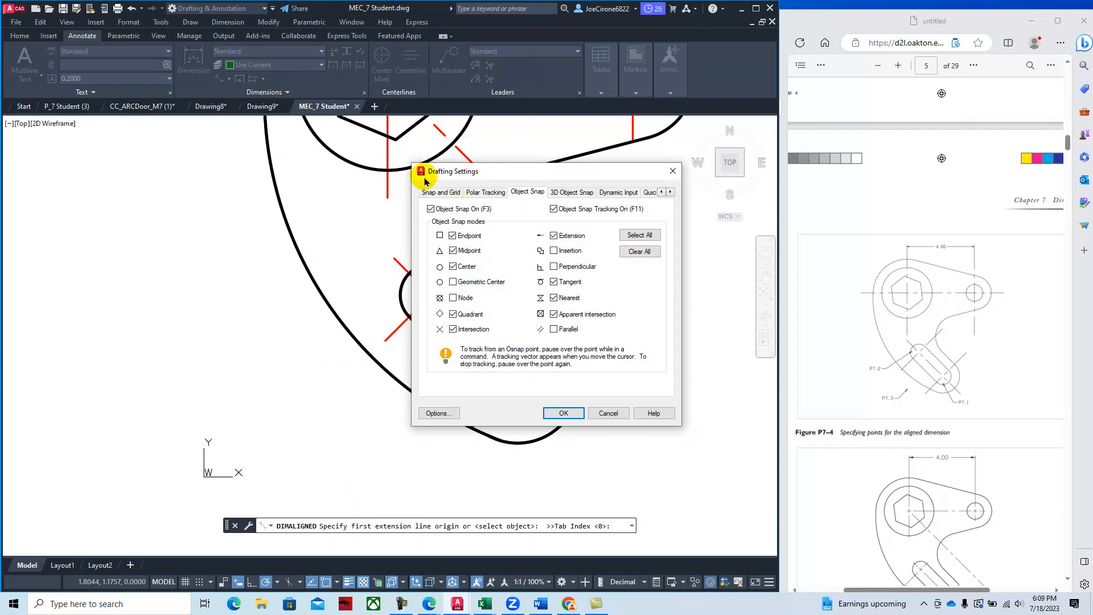
click(440, 193)
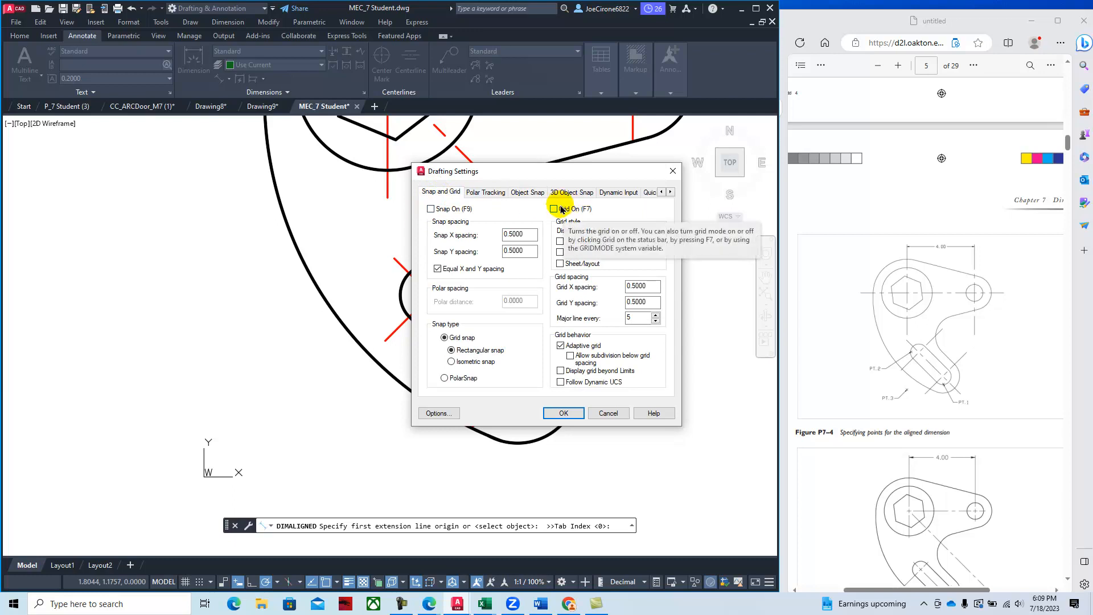
click(487, 193)
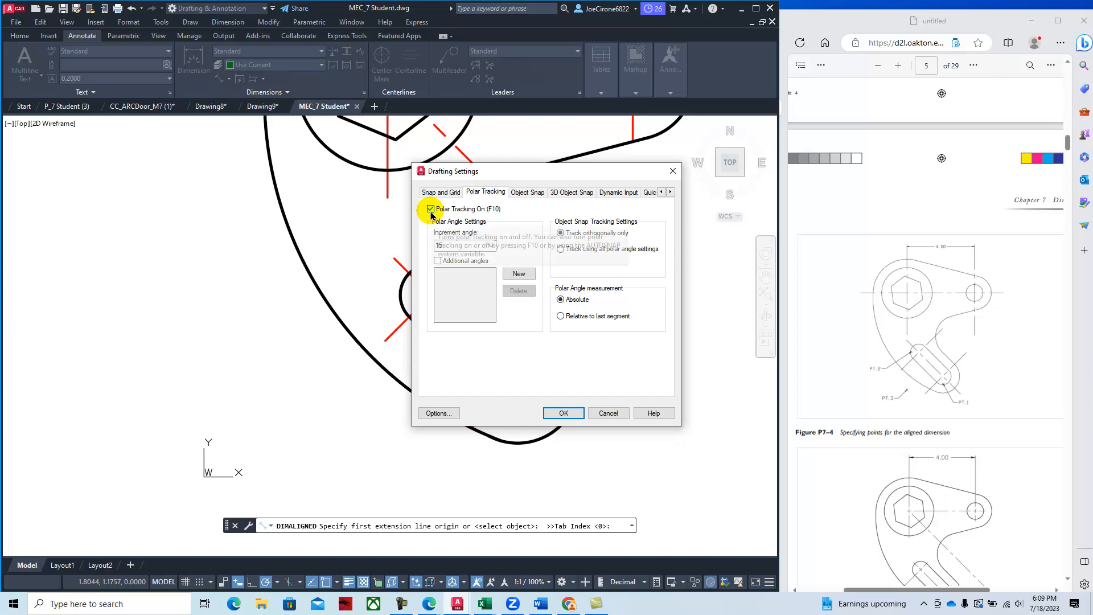
click(523, 194)
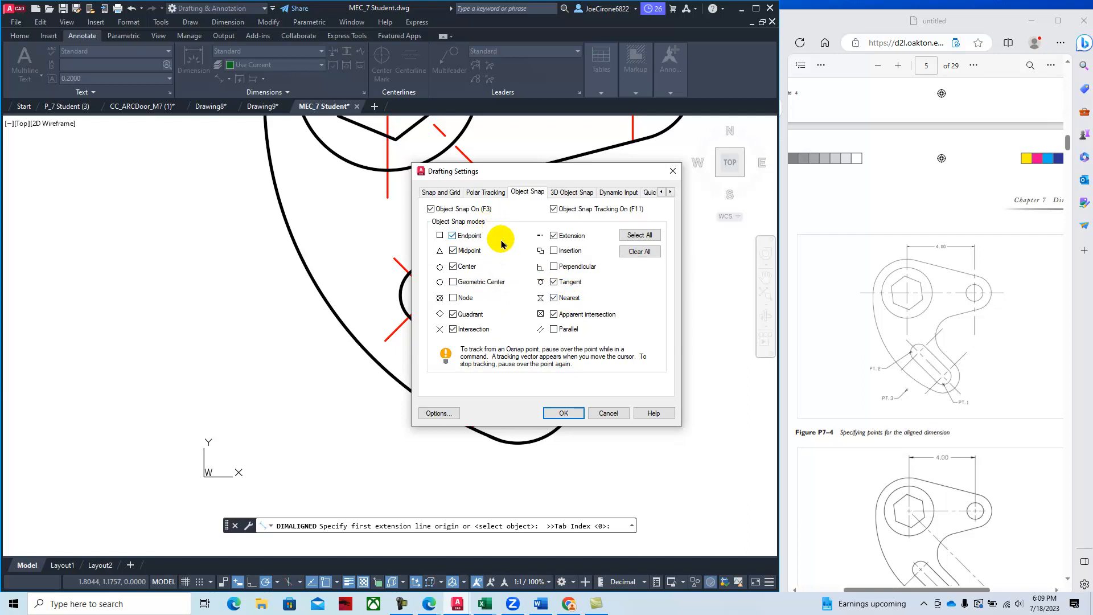
click(563, 414)
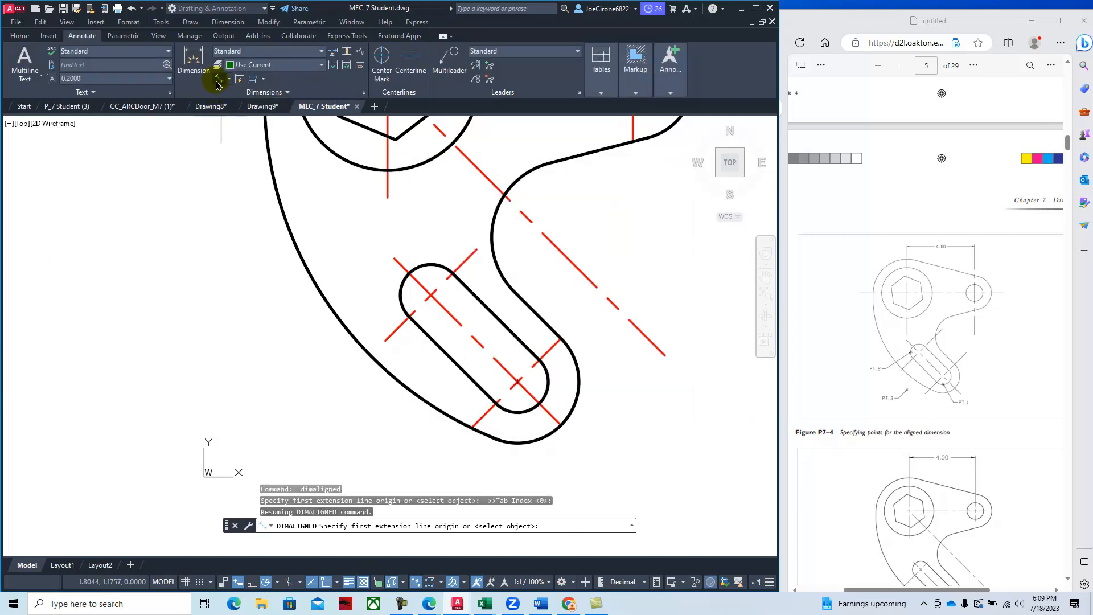
- Place an aligned dimension between the outer ends of the slot's two cross centerlines, outside the bracket's curved edge, and compare it with Figure P7-5
click(386, 340)
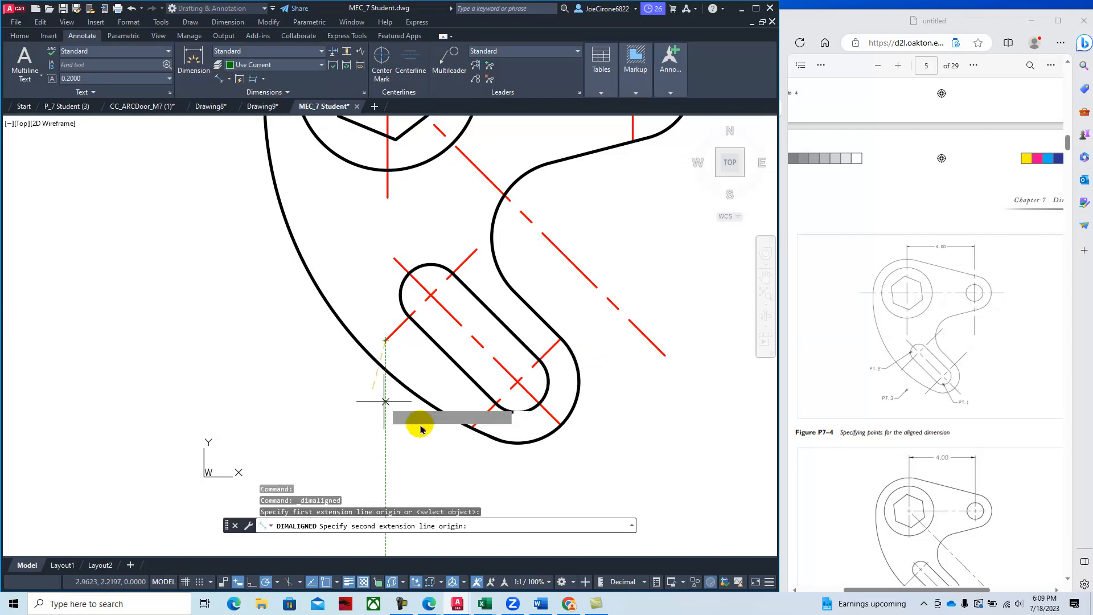
scroll(472, 427, up, 6)
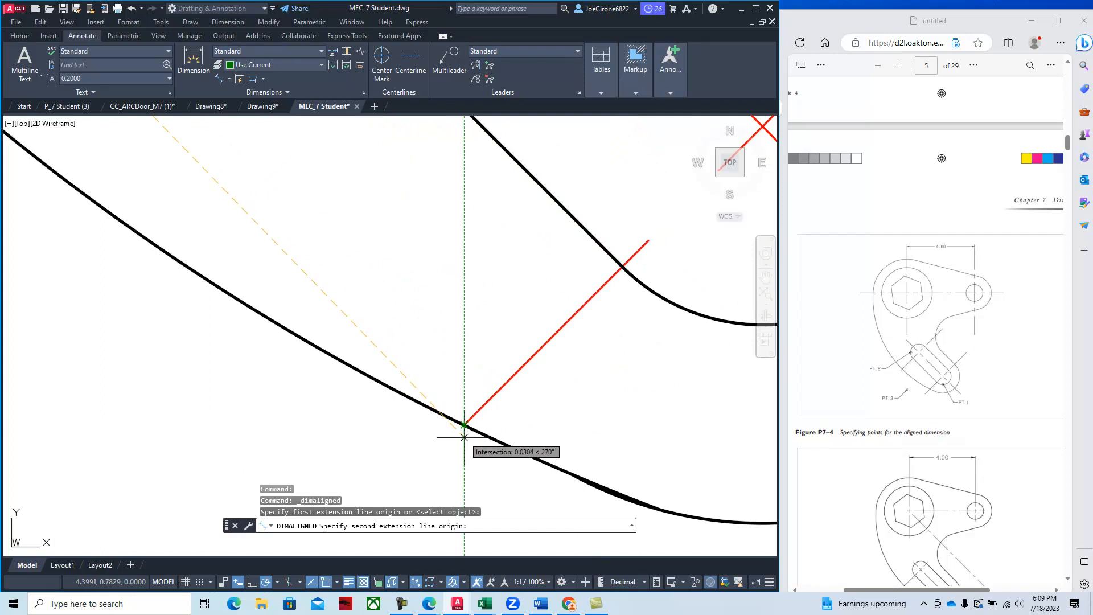
scroll(464, 433, up, 3)
click(460, 384)
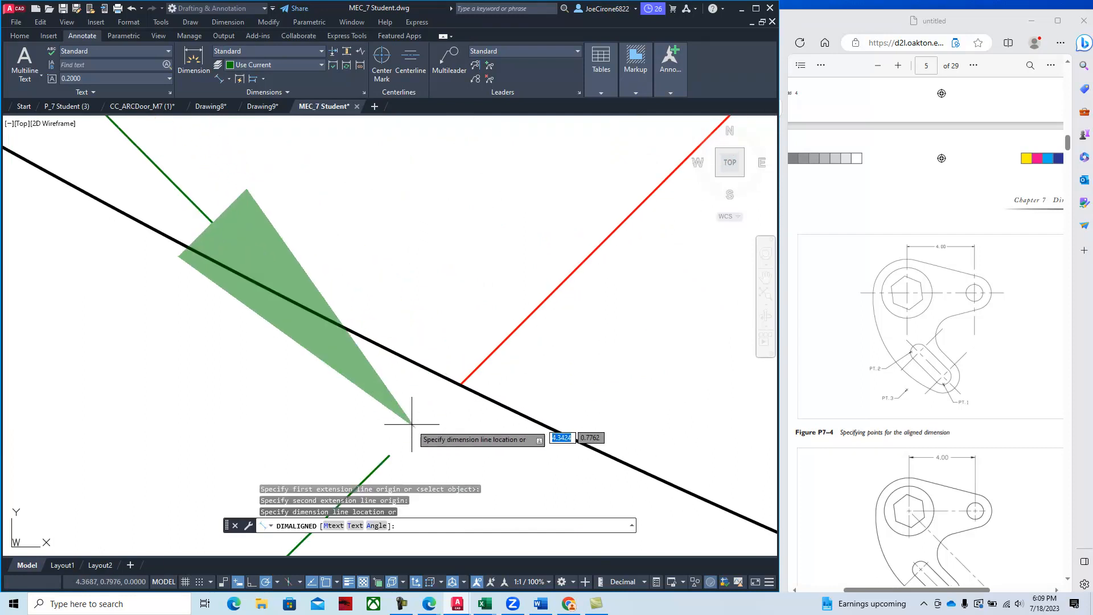
scroll(439, 378, down, 3)
scroll(293, 432, down, 2)
middle_drag(286, 418, 497, 342)
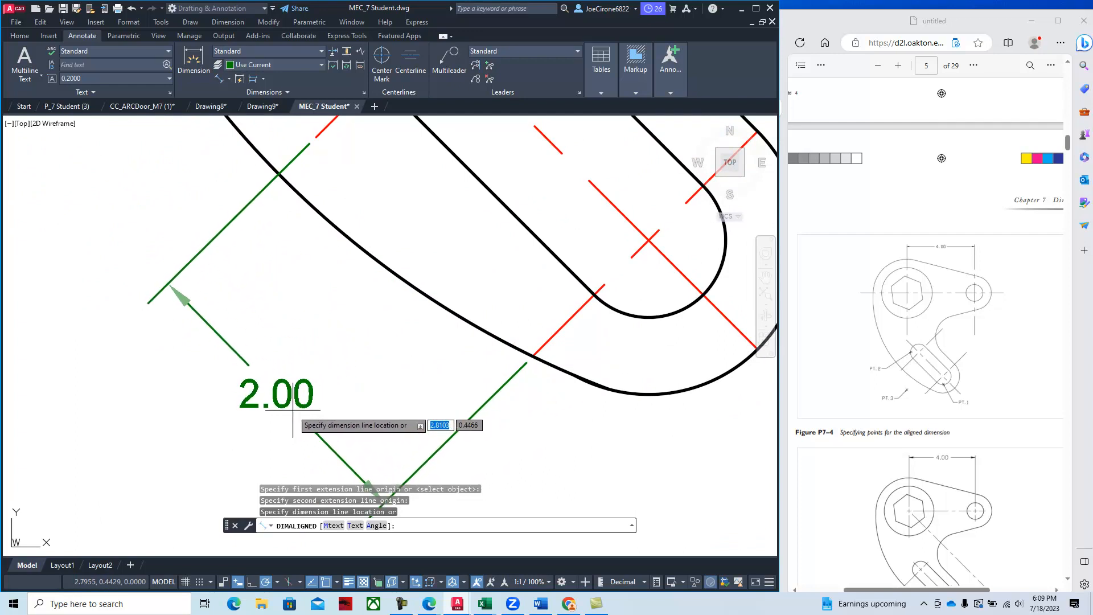
click(307, 426)
scroll(876, 424, down, 3)
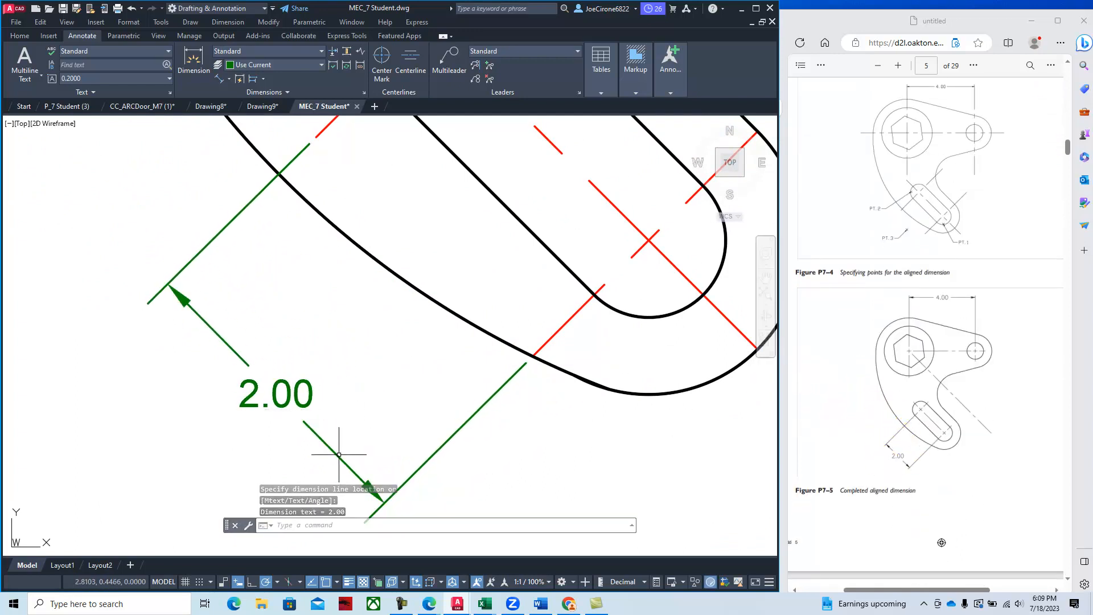
- Set the precision of the slot's aligned dimension to three decimal places and check it against the bracket
click(312, 395)
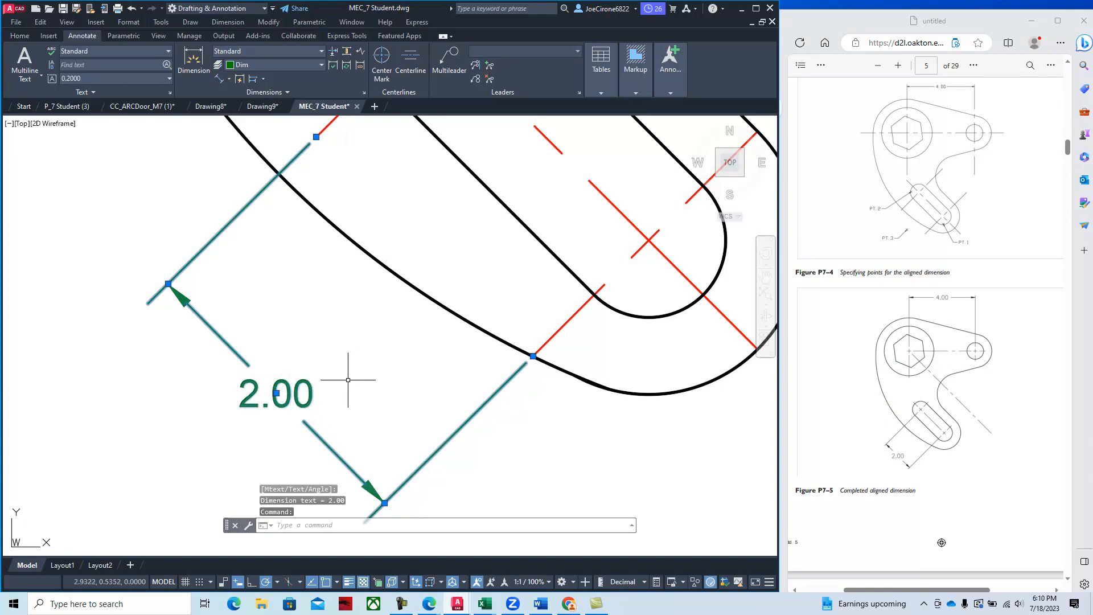
right_click(348, 379)
mouse_move(398, 76)
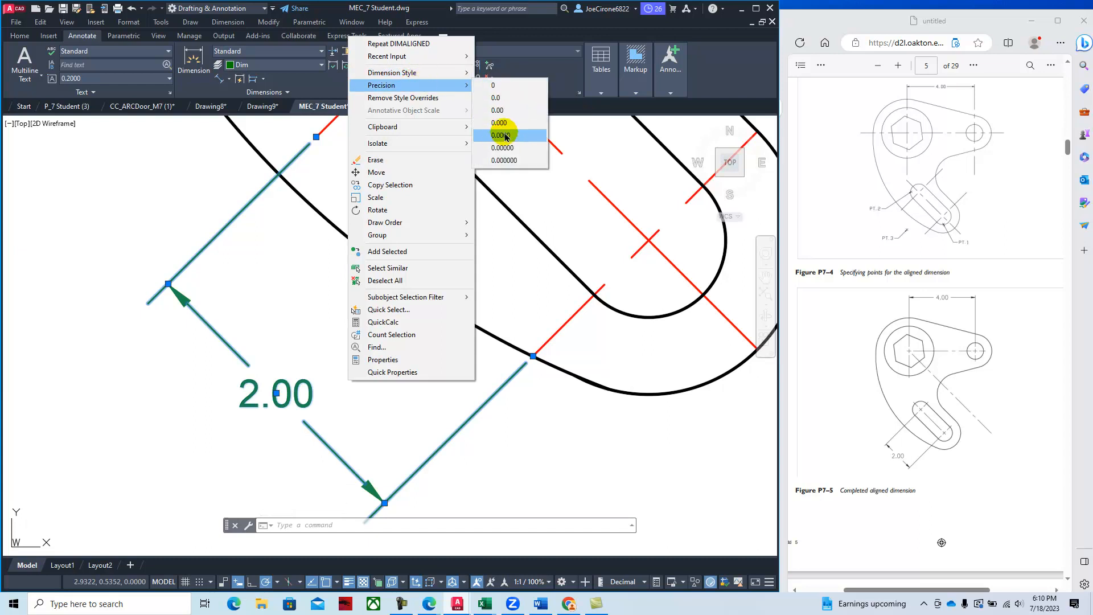
click(499, 123)
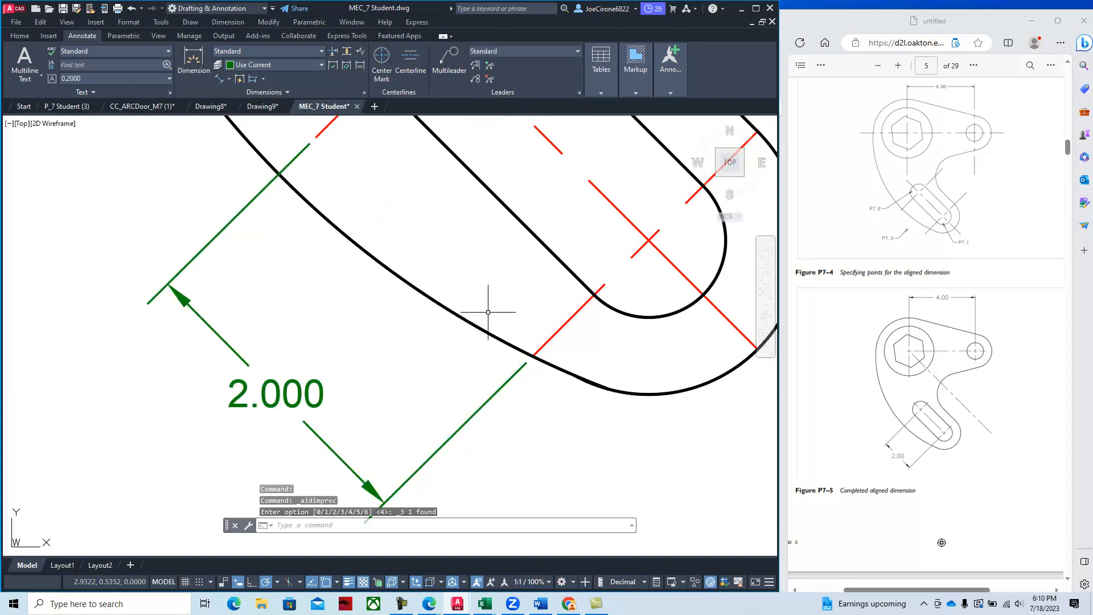
scroll(488, 312, down, 8)
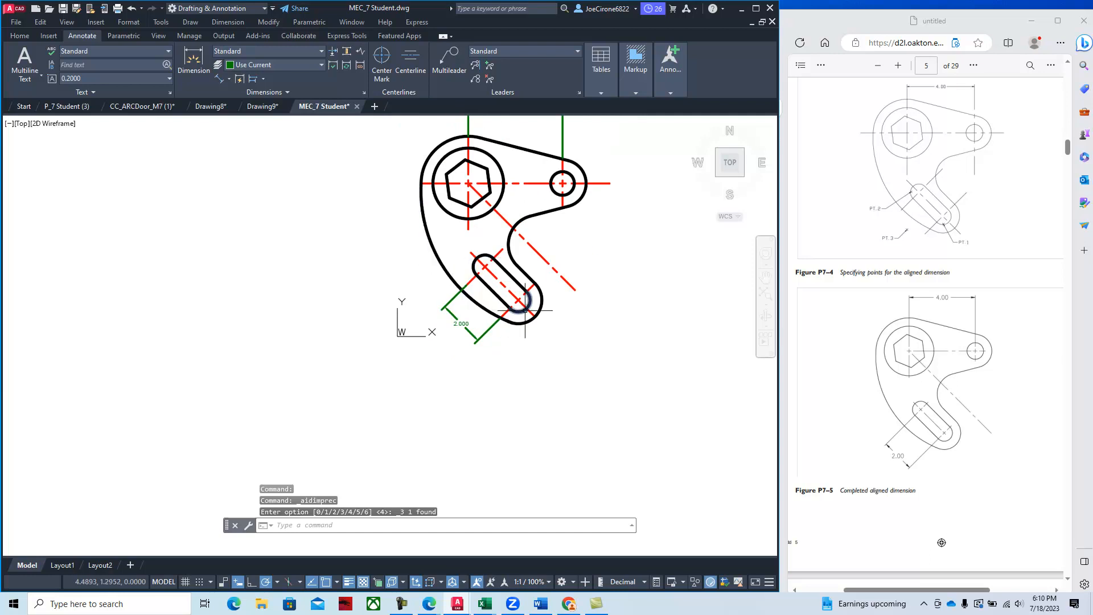
middle_drag(502, 263, 459, 337)
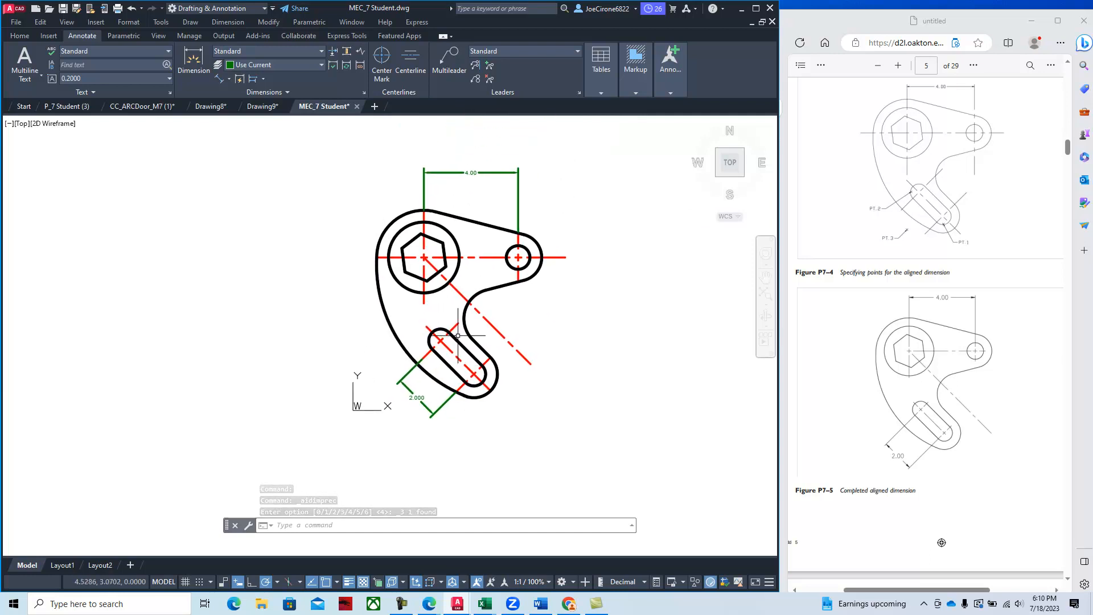
scroll(417, 393, up, 4)
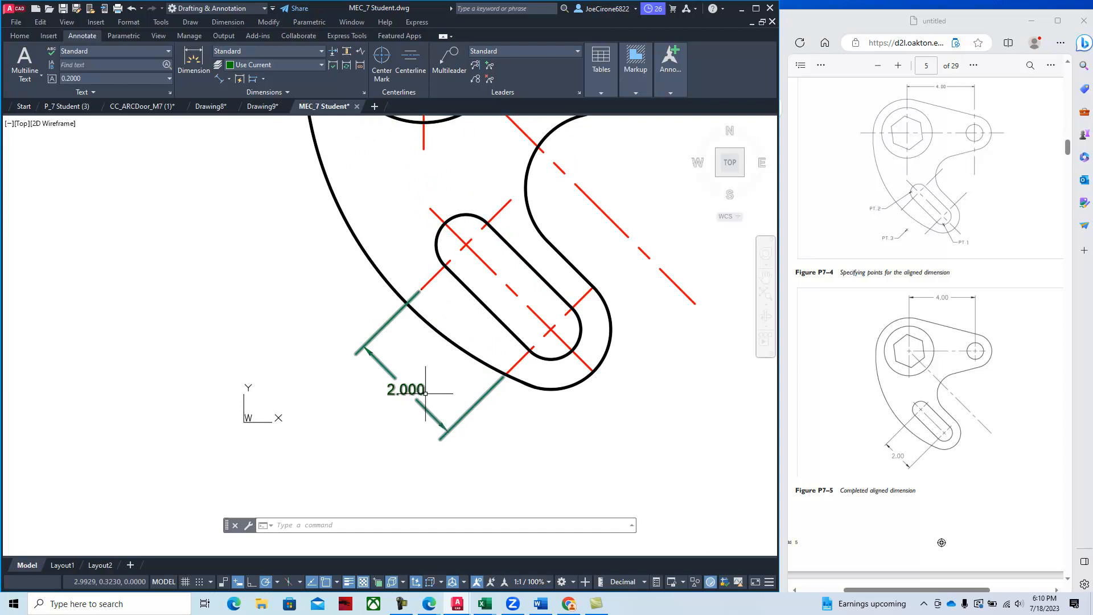
middle_drag(464, 341, 462, 385)
scroll(452, 388, down, 2)
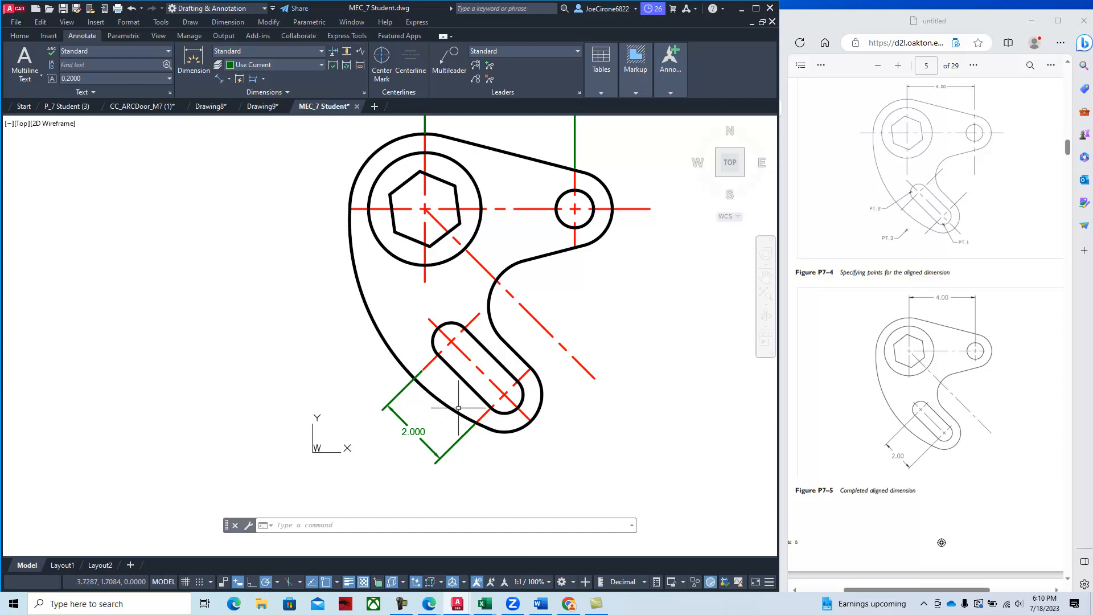
- Set the precision of the slot's aligned dimension to two decimal places
right_click(428, 436)
mouse_move(476, 137)
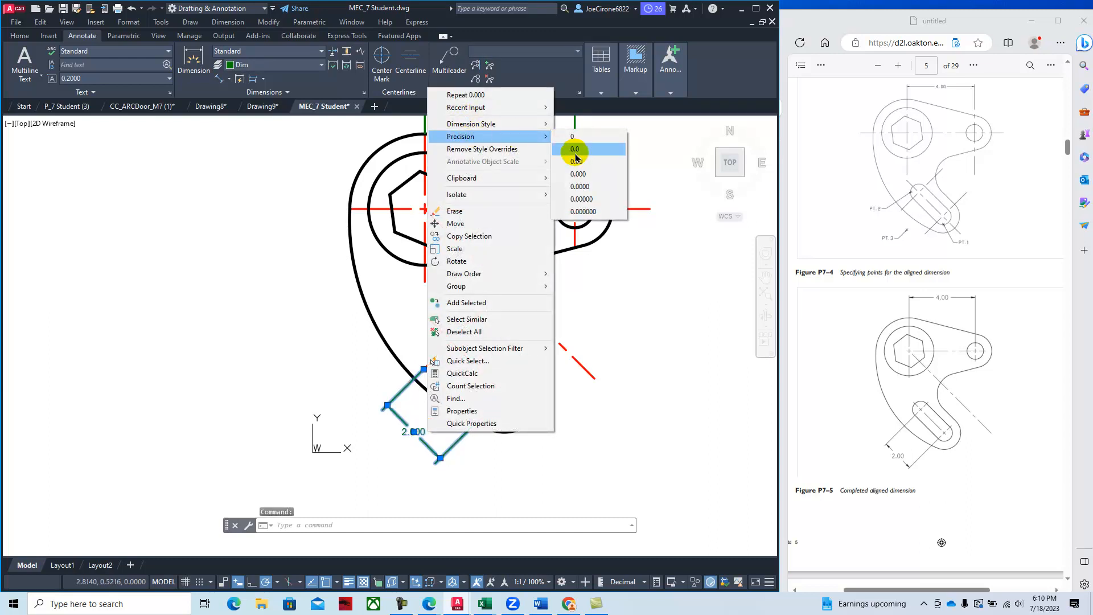
click(577, 161)
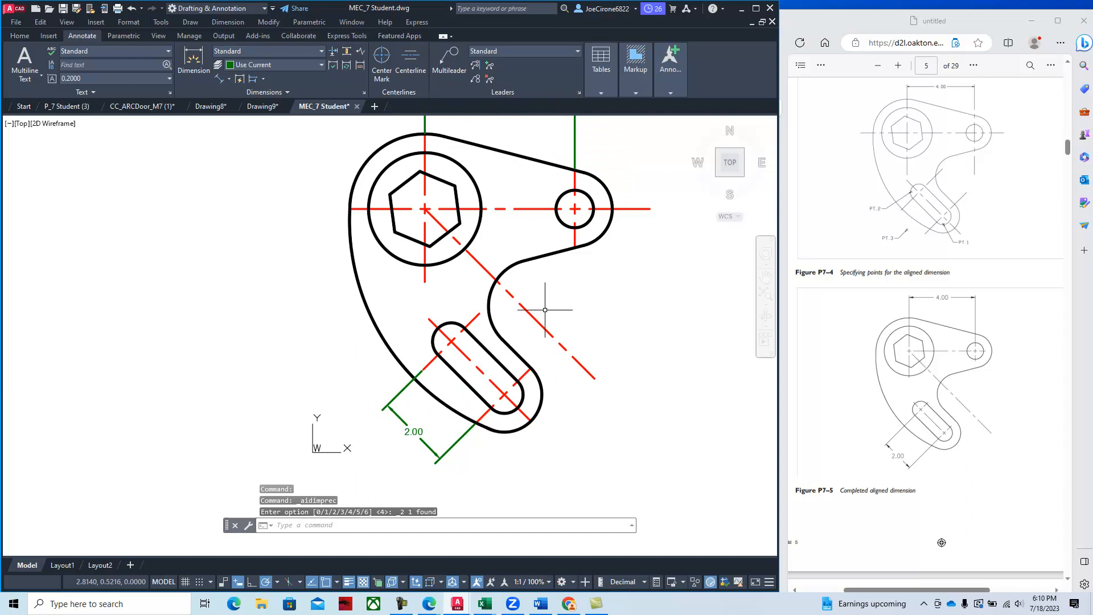
key(Escape)
- Following Figure P7-6 in the PDF, offset the slot's upper cross centerline by 3 toward the hexagon, parallel to the original
scroll(905, 407, down, 5)
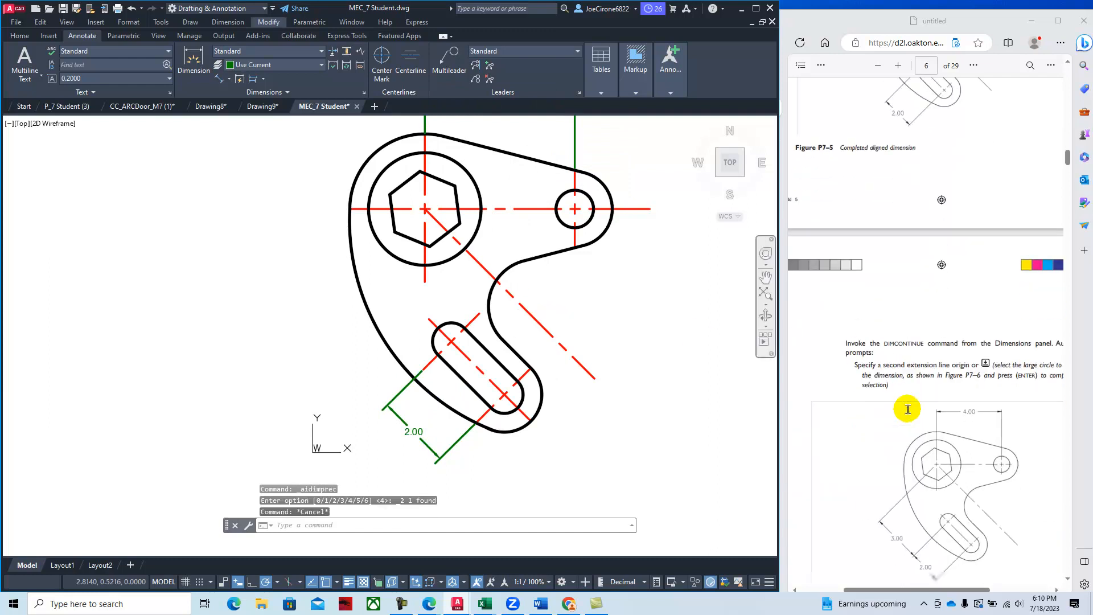
scroll(907, 409, down, 3)
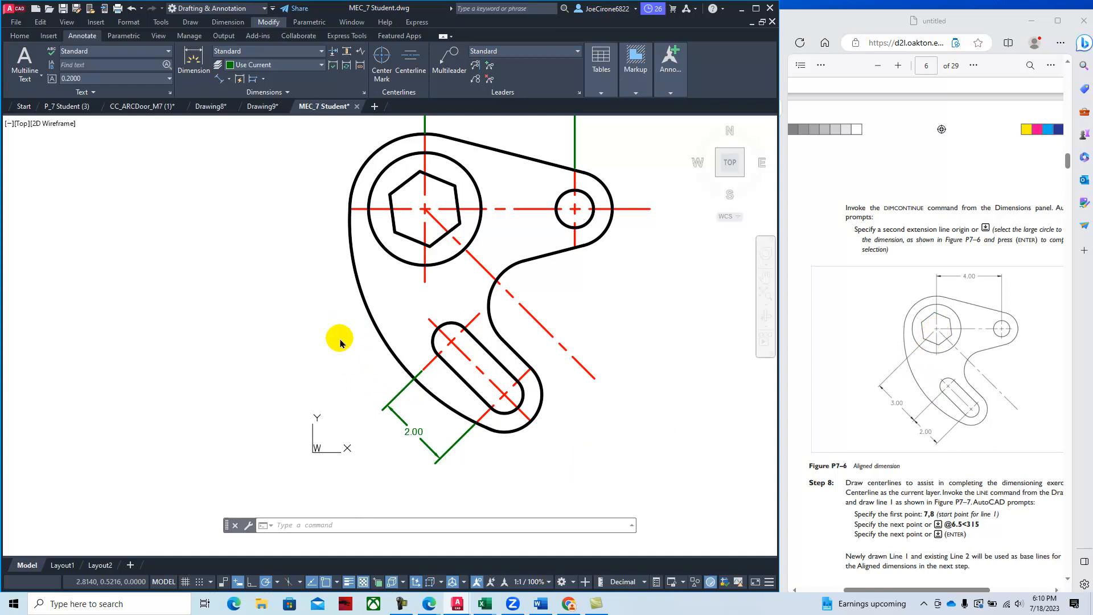
middle_drag(310, 290, 339, 321)
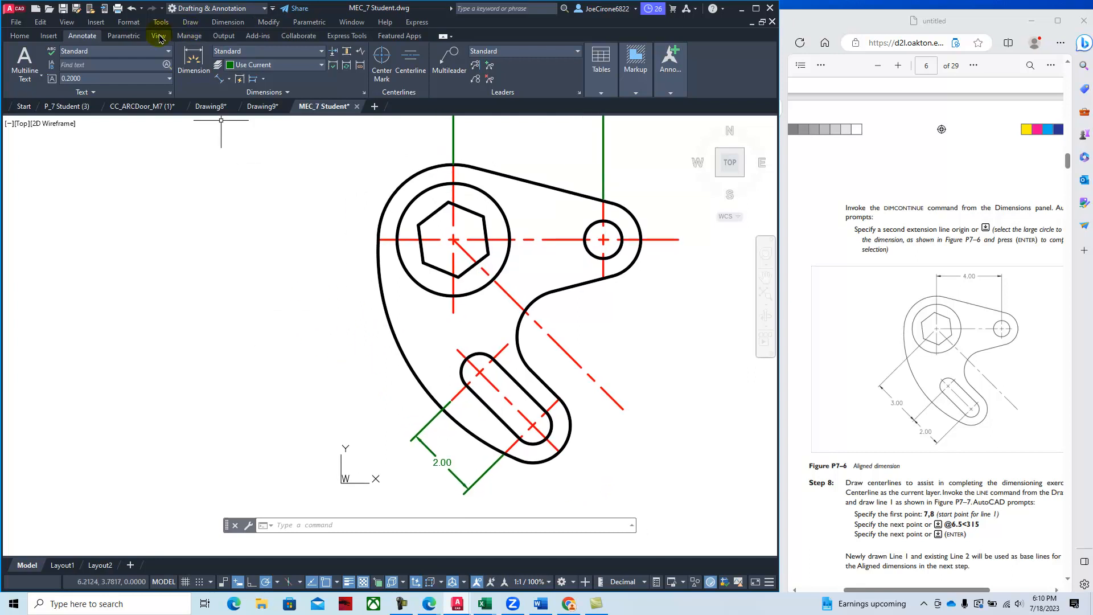
click(20, 35)
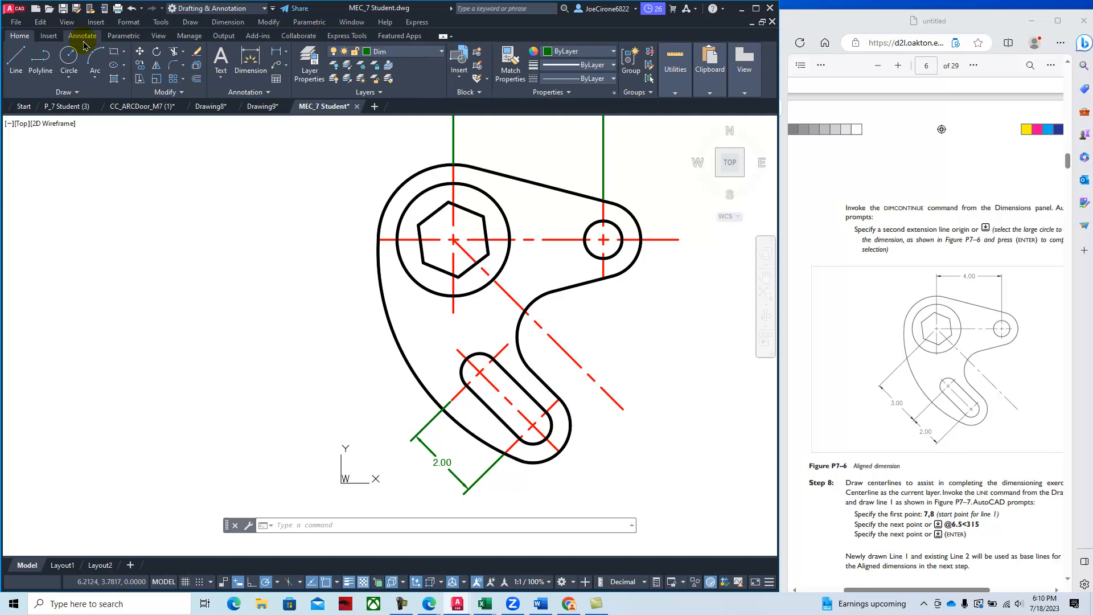
click(197, 80)
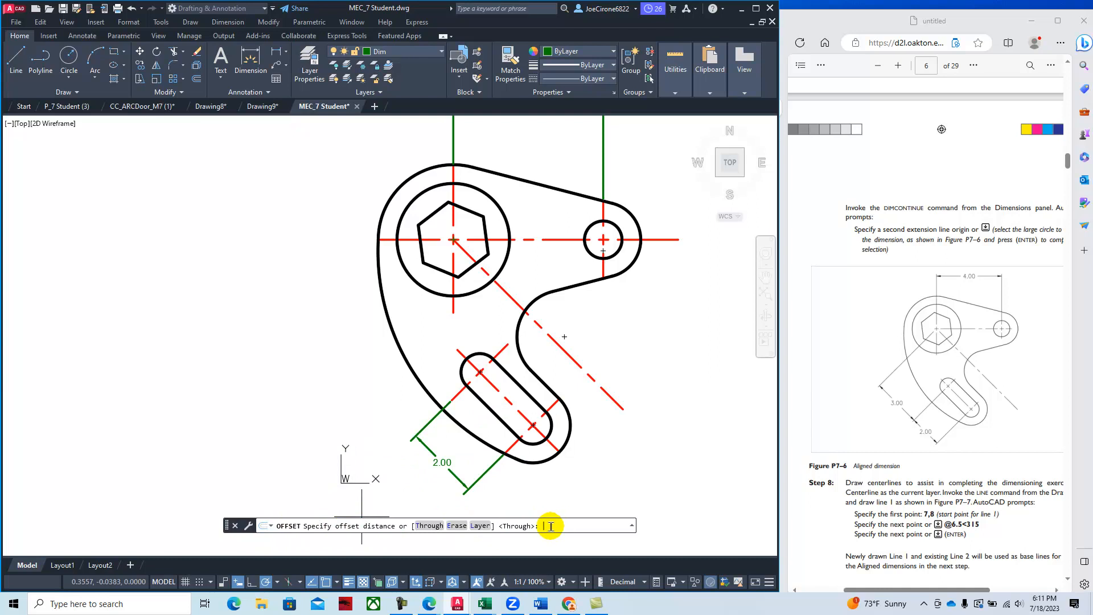
key(Return)
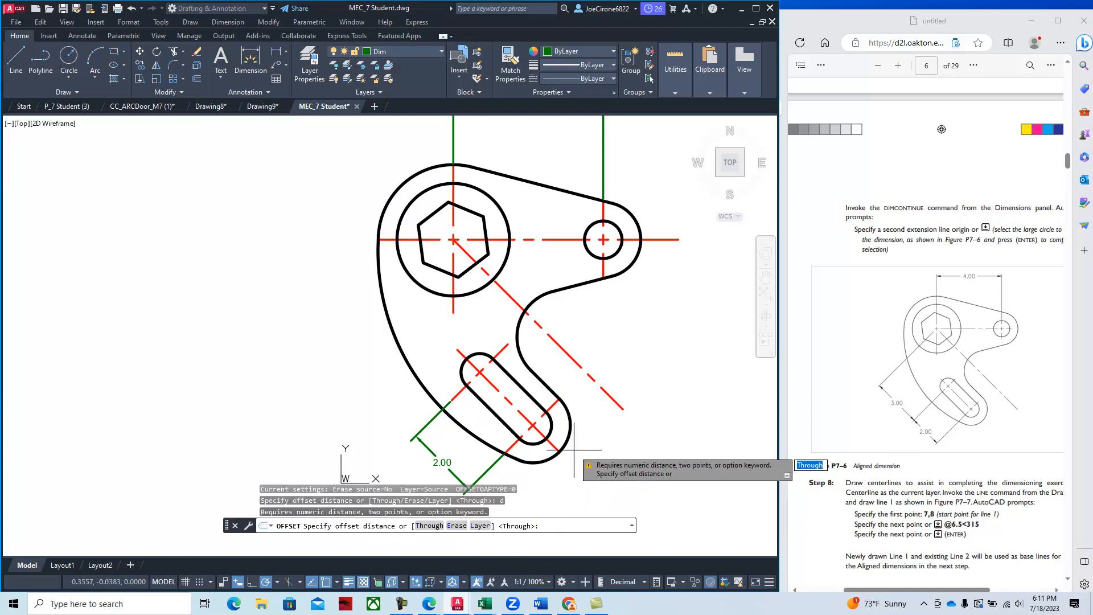
key(Return)
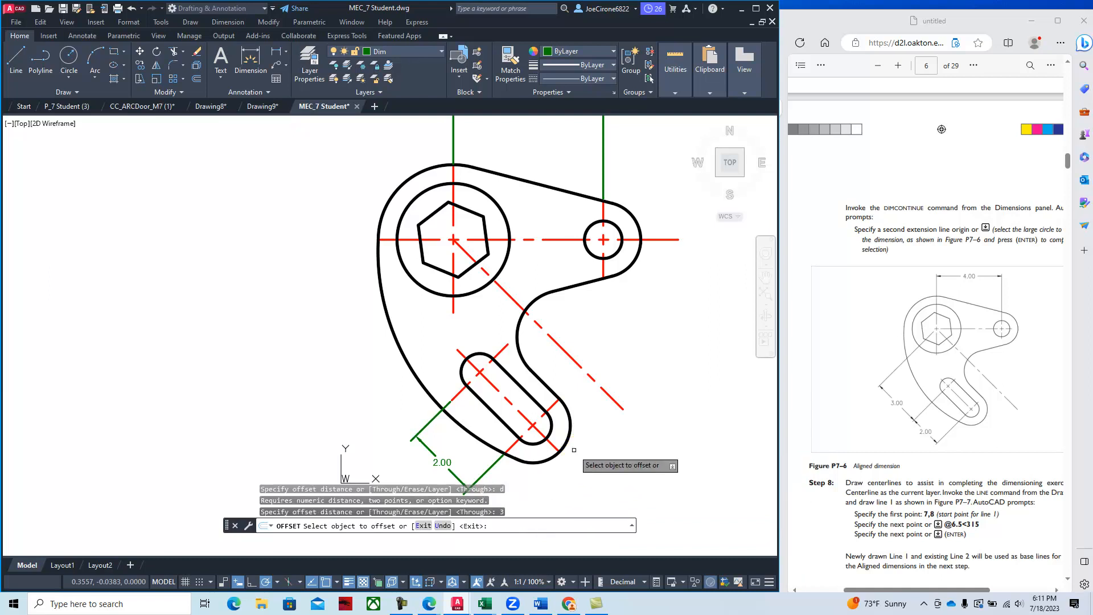
click(462, 388)
click(421, 319)
key(Escape)
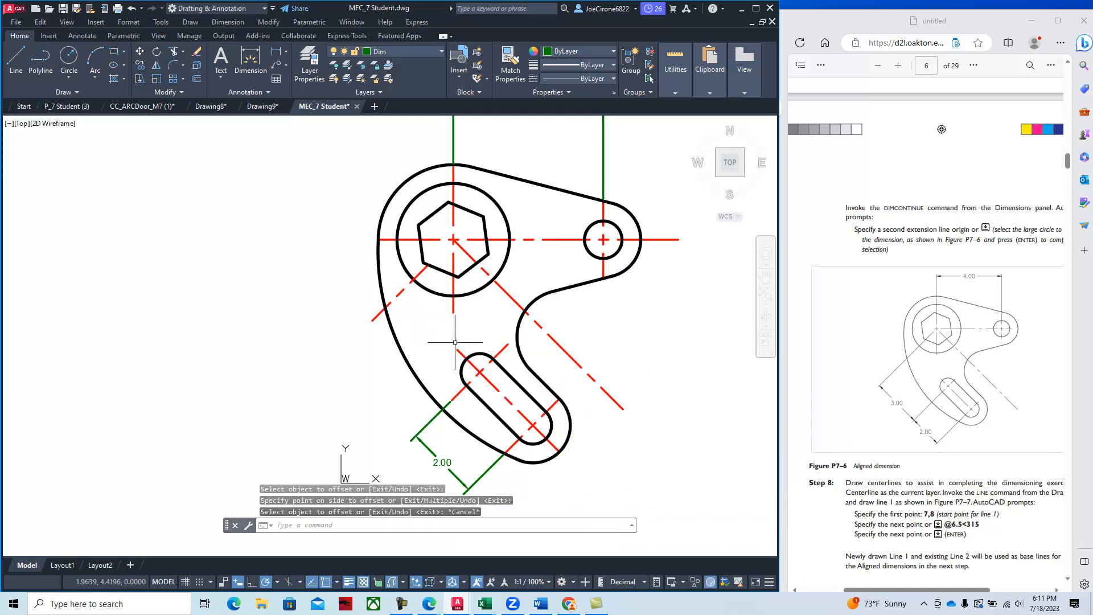
- Stretch the inner end of the offset centerline along its direction to just short of the hexagon's center
click(421, 270)
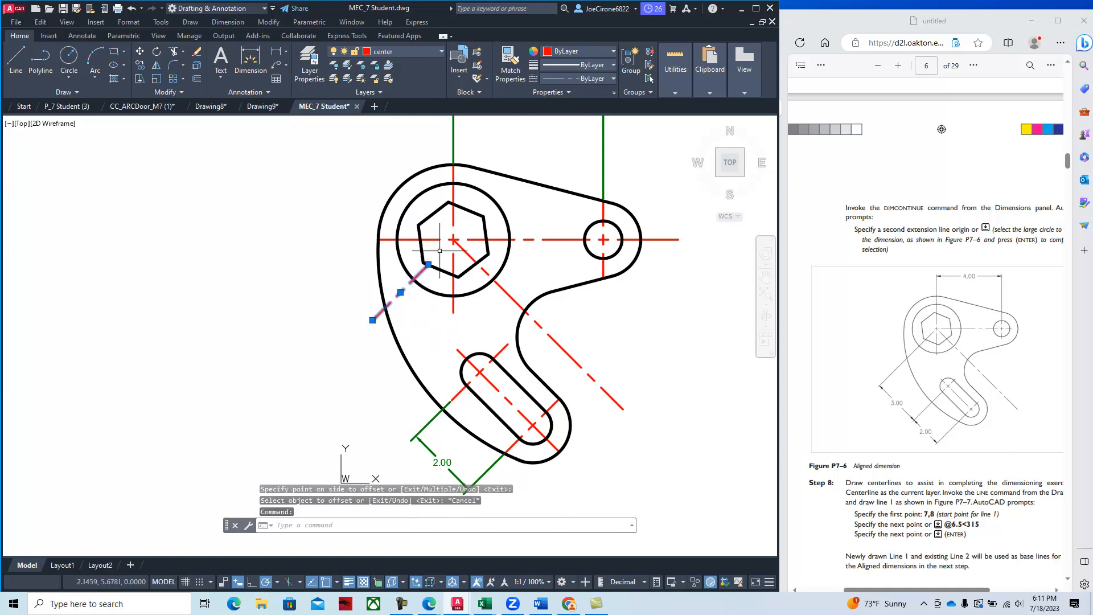
scroll(422, 270, up, 6)
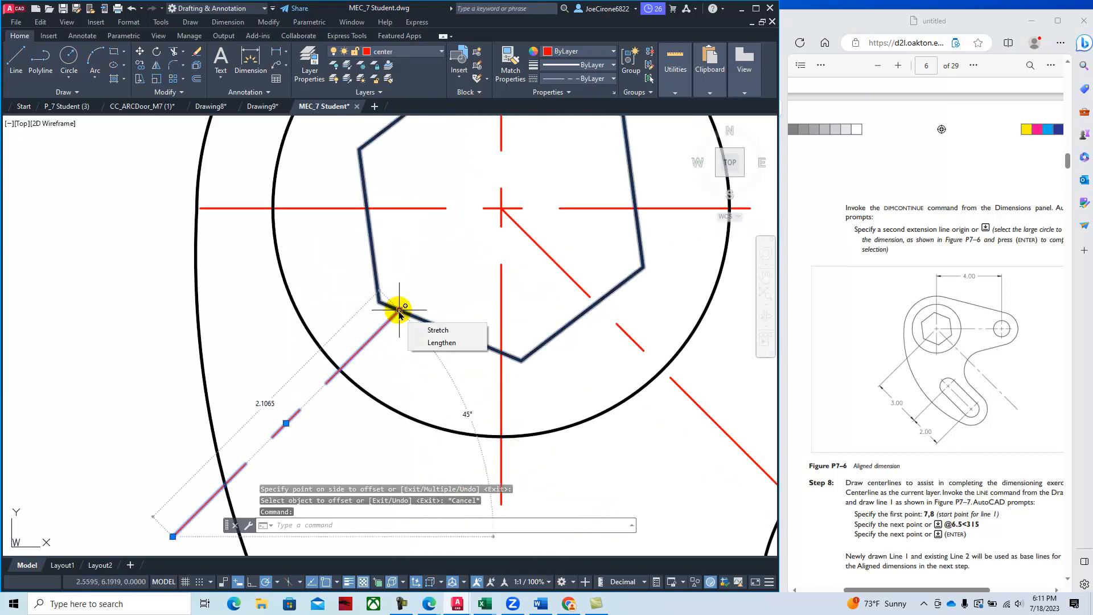
click(400, 309)
click(472, 238)
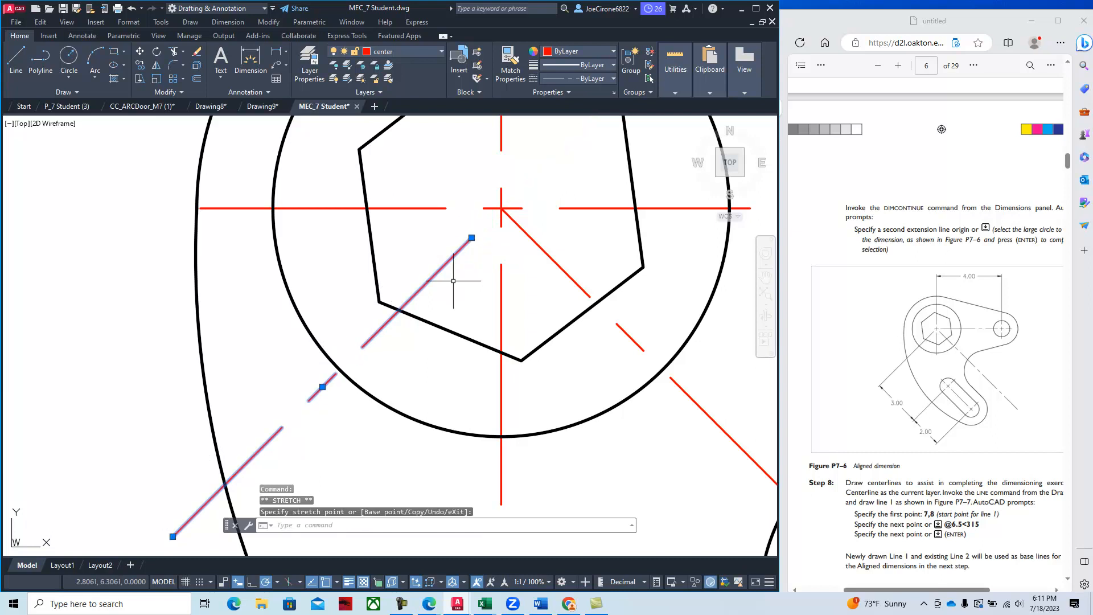
key(Escape)
scroll(436, 372, down, 6)
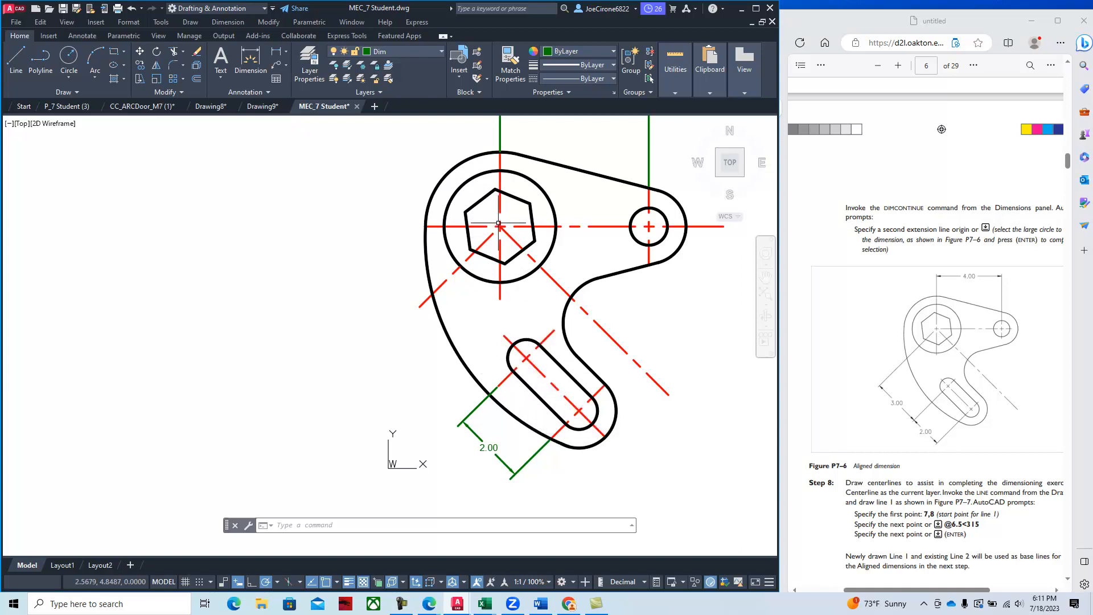
- Try a linear dimension between the outer ends of the slot's upper cross centerline and the offset centerline, and erase it
click(276, 53)
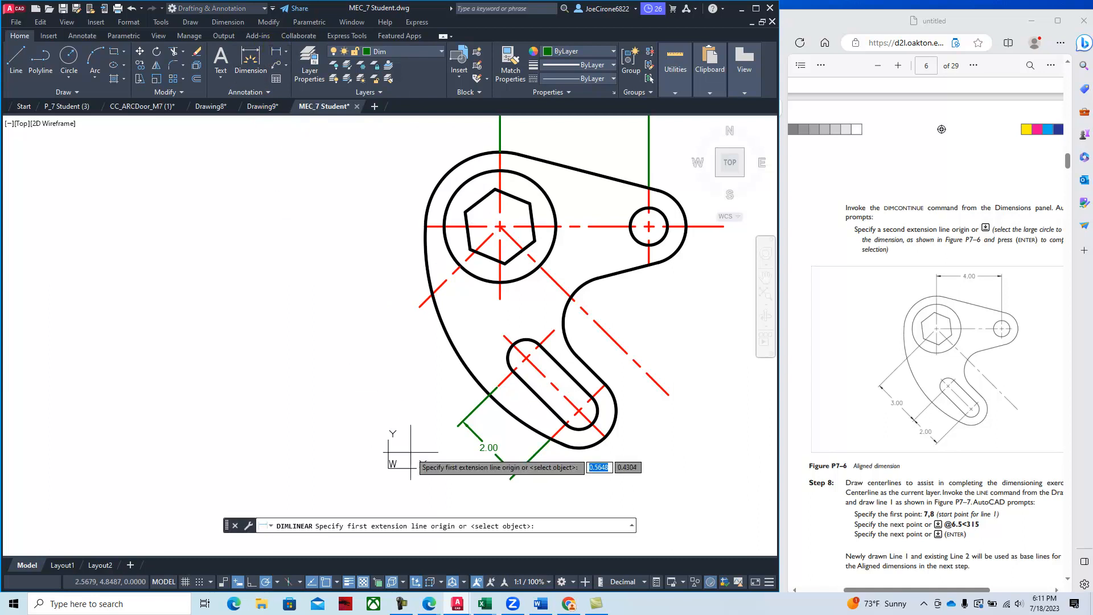
click(498, 385)
click(420, 307)
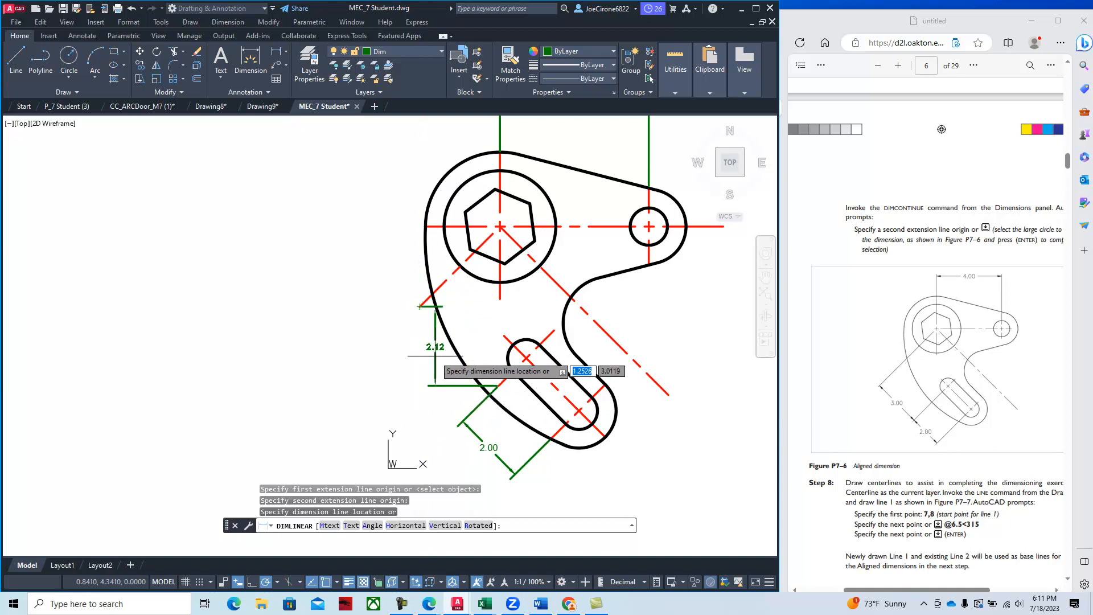
click(379, 355)
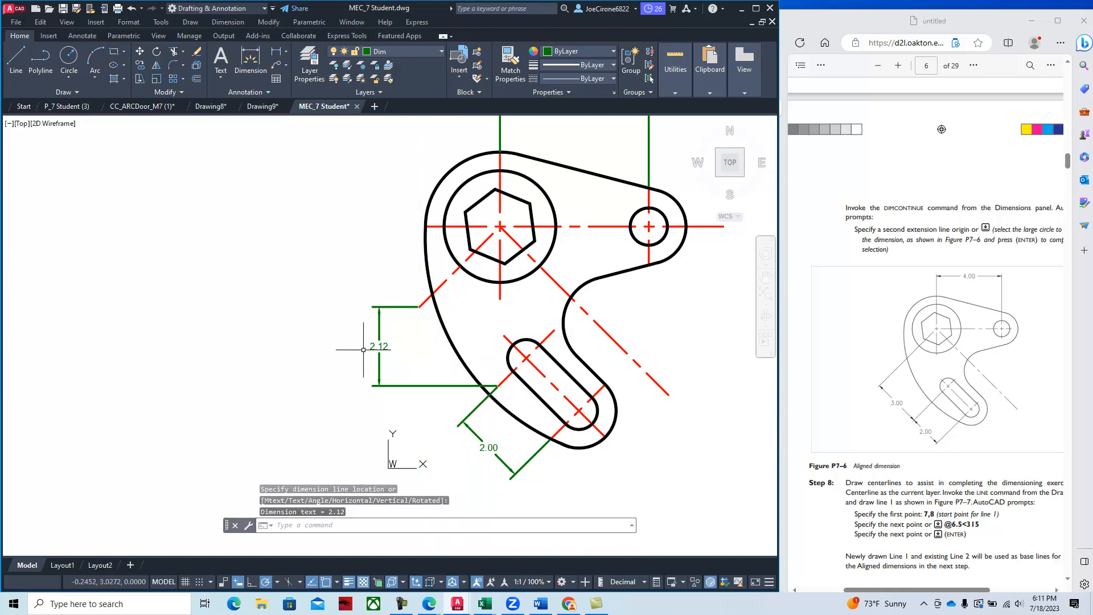
click(384, 389)
click(336, 343)
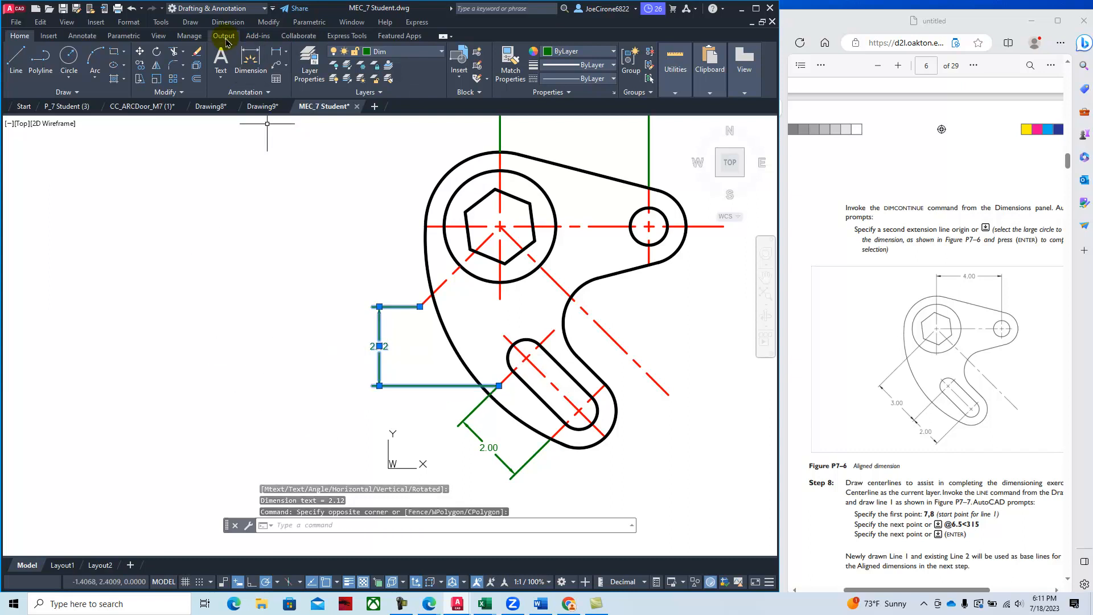
click(197, 54)
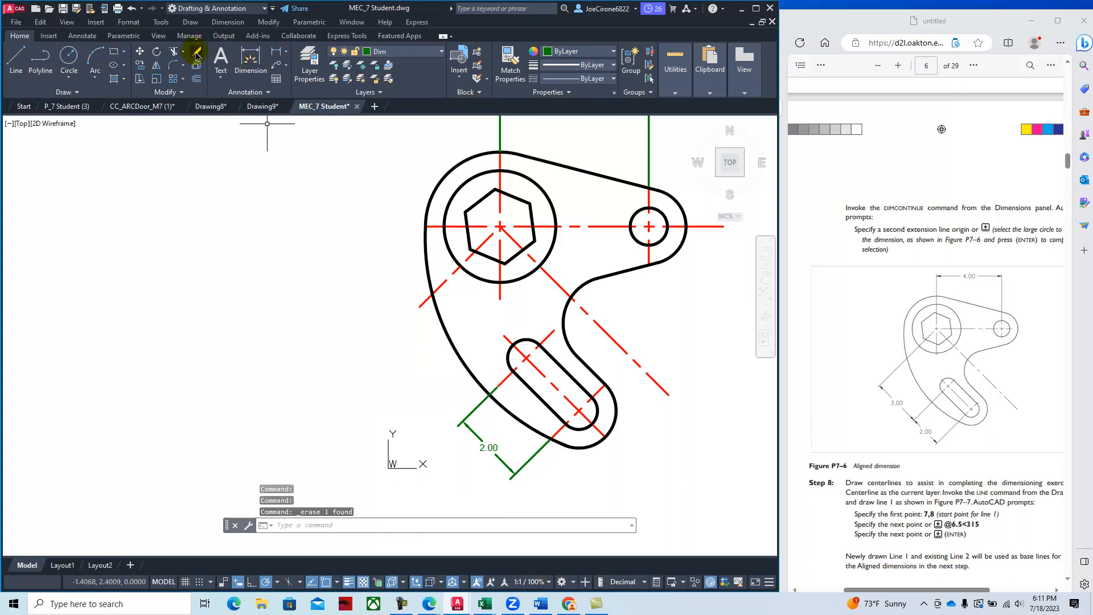
- Place an aligned dimension between the outer ends of the slot's upper cross centerline and the offset centerline, in line with the slot dimension
click(285, 55)
click(293, 97)
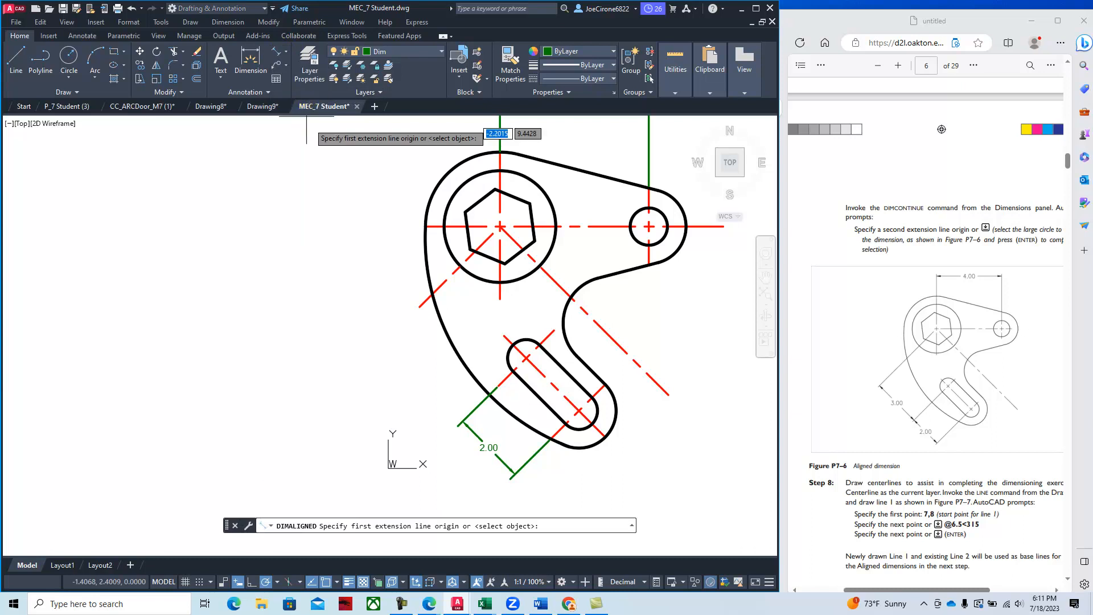
click(499, 385)
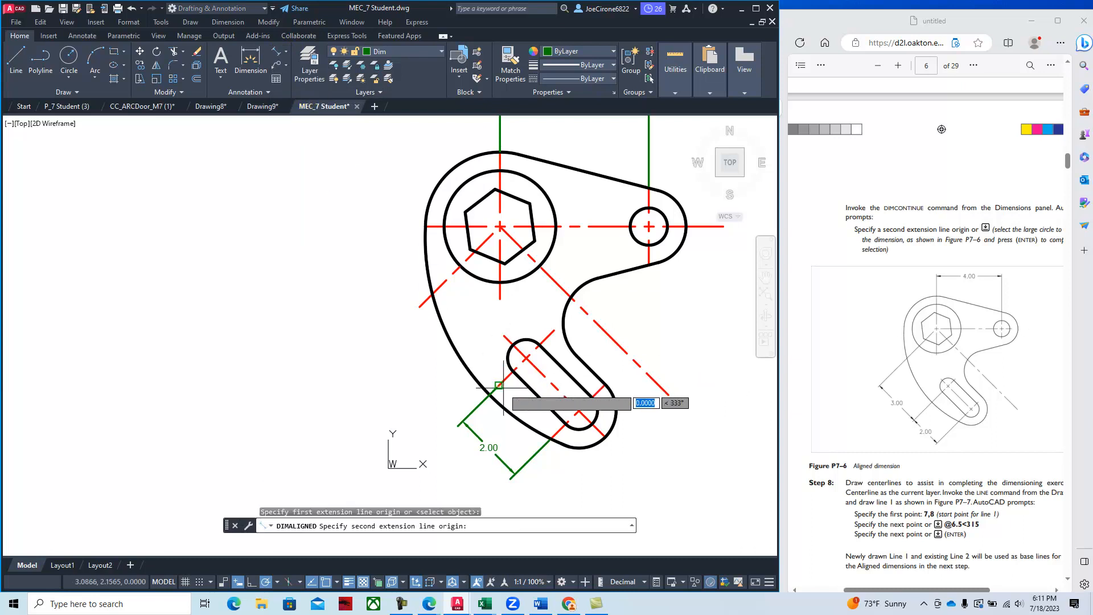
click(420, 305)
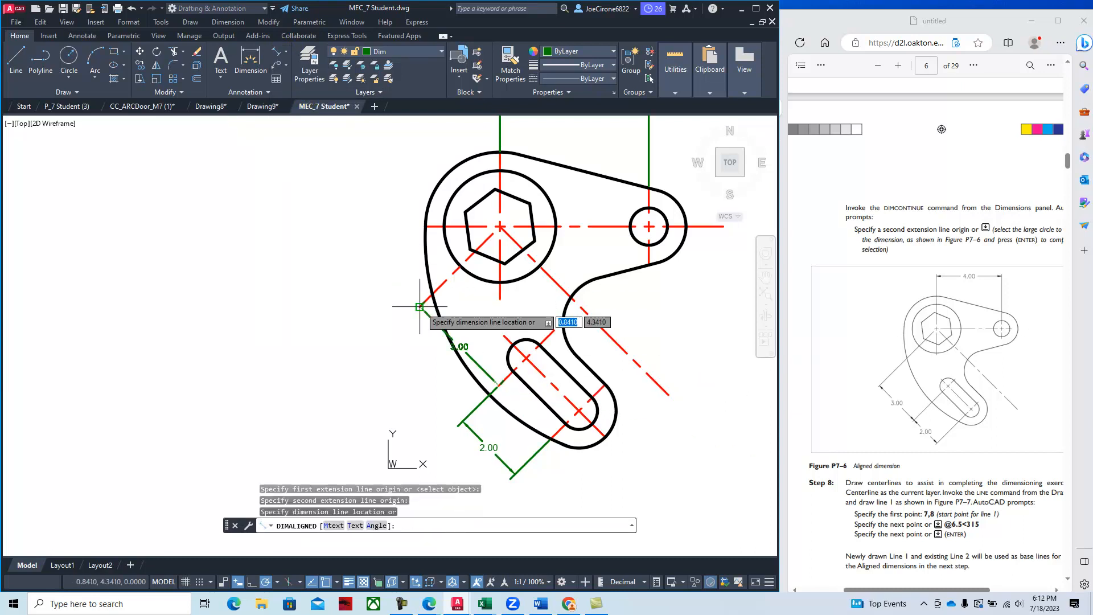
click(410, 368)
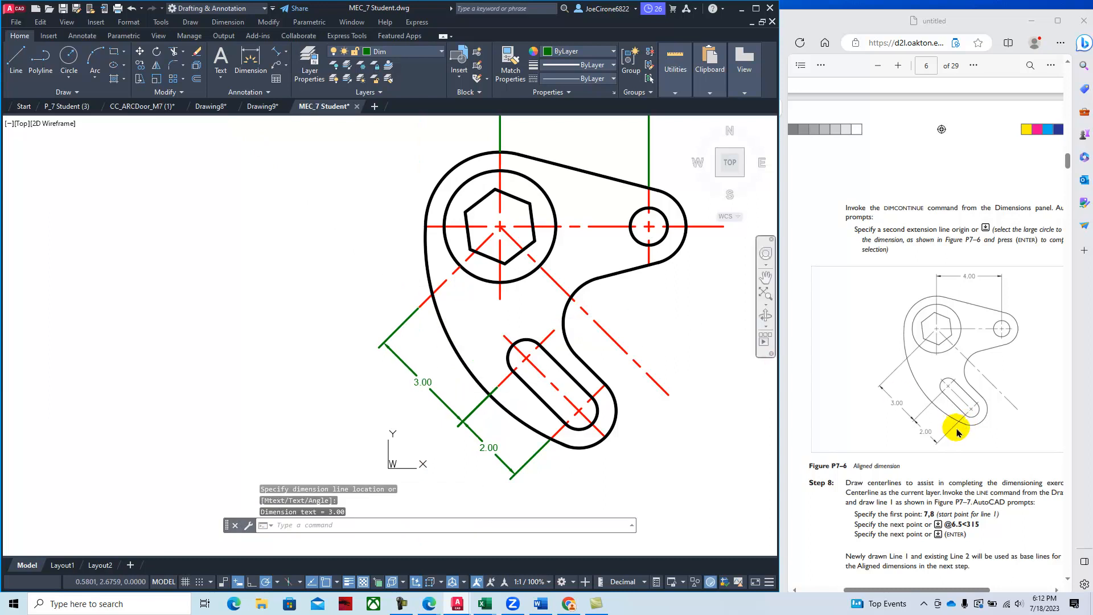
- Review Steps 8 and 9 of the lab PDF, including Figures P7-7 to P7-9 for the next aligned dimension
scroll(961, 404, down, 4)
scroll(961, 404, down, 5)
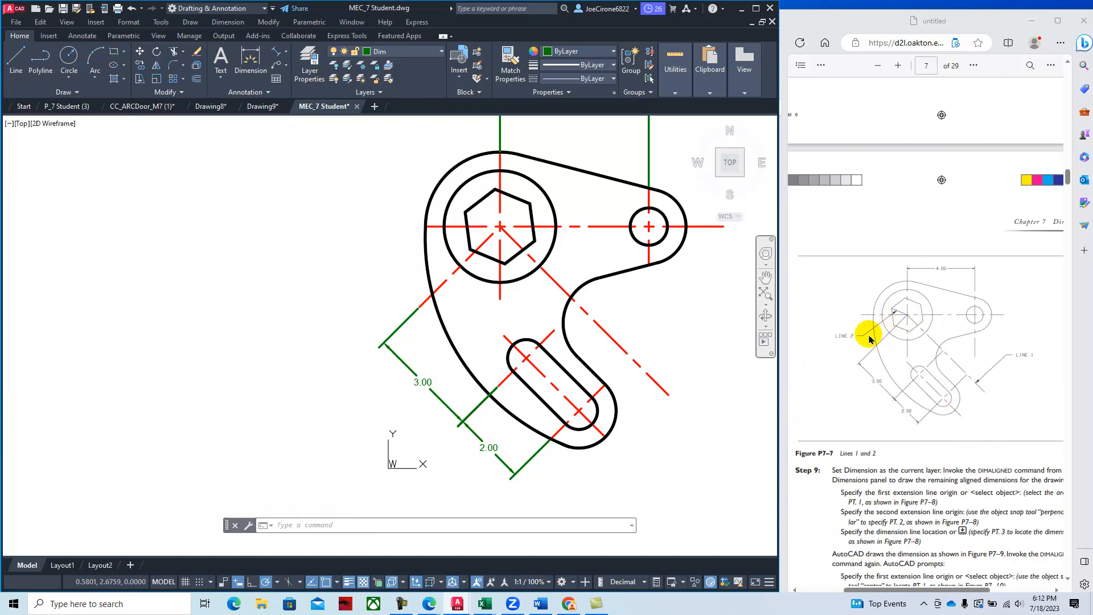
scroll(931, 402, down, 10)
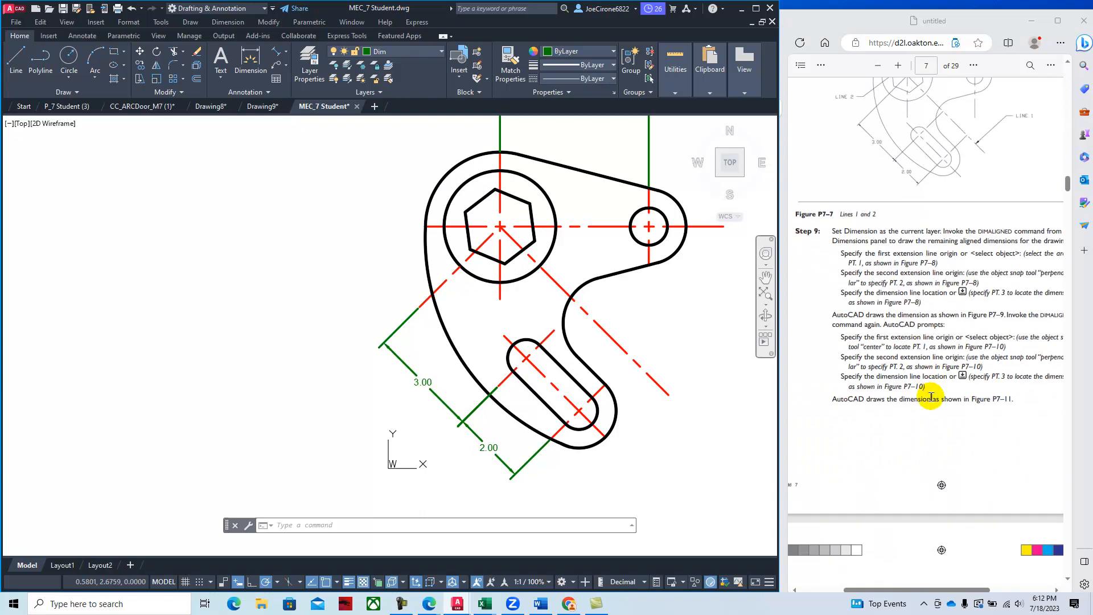
scroll(931, 401, down, 5)
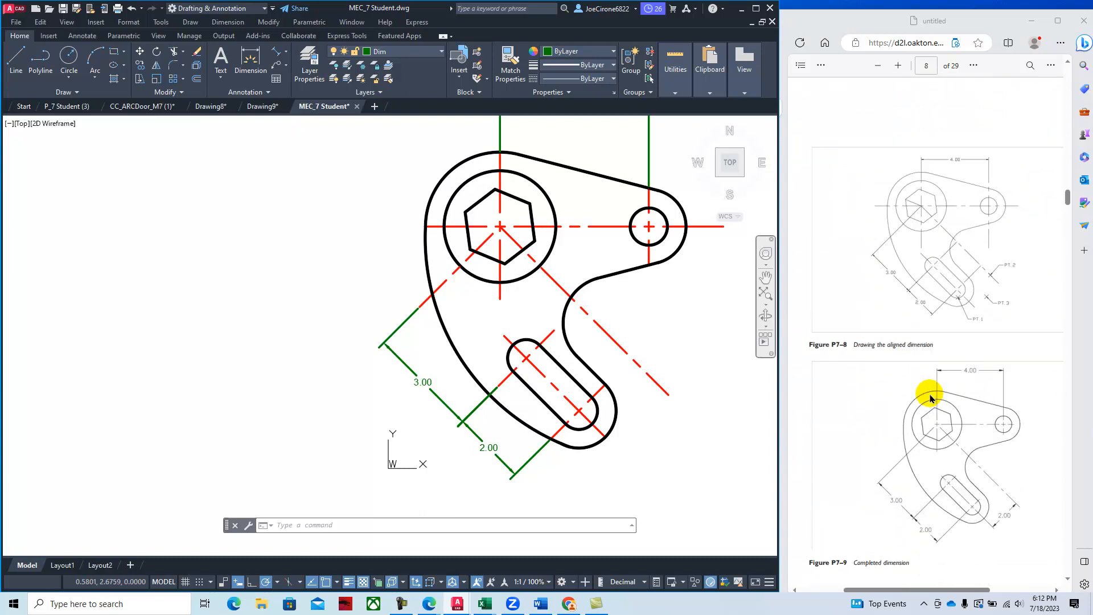
scroll(931, 399, down, 3)
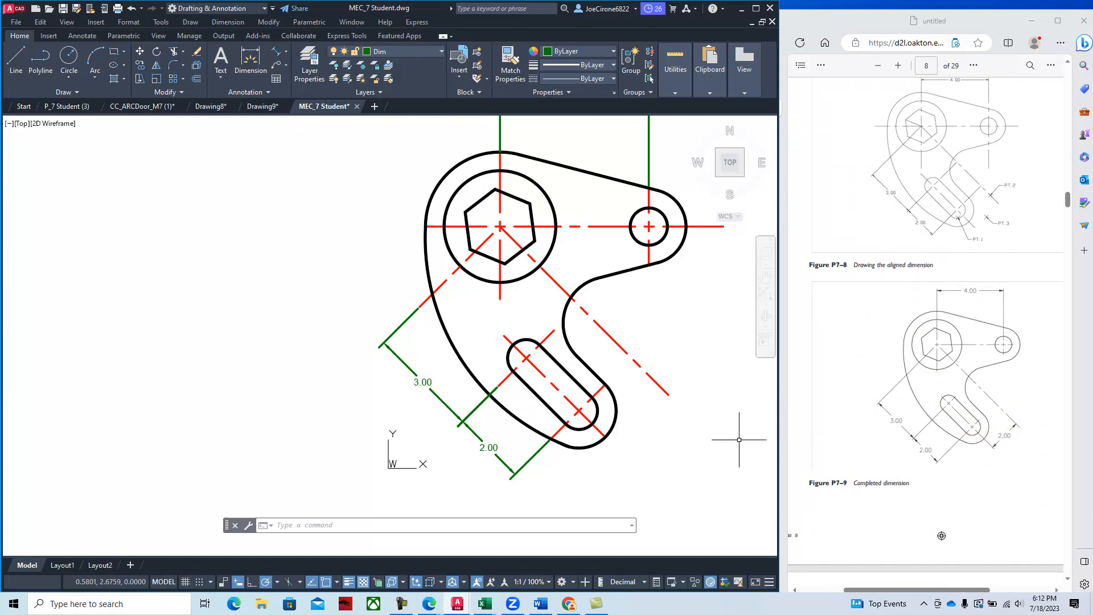
click(277, 52)
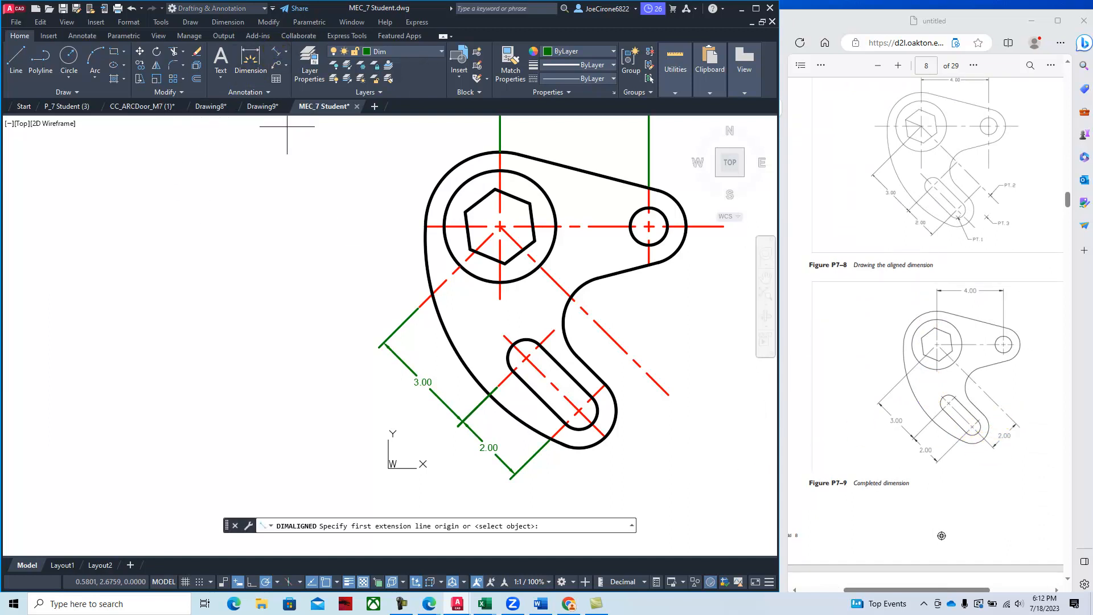
click(605, 435)
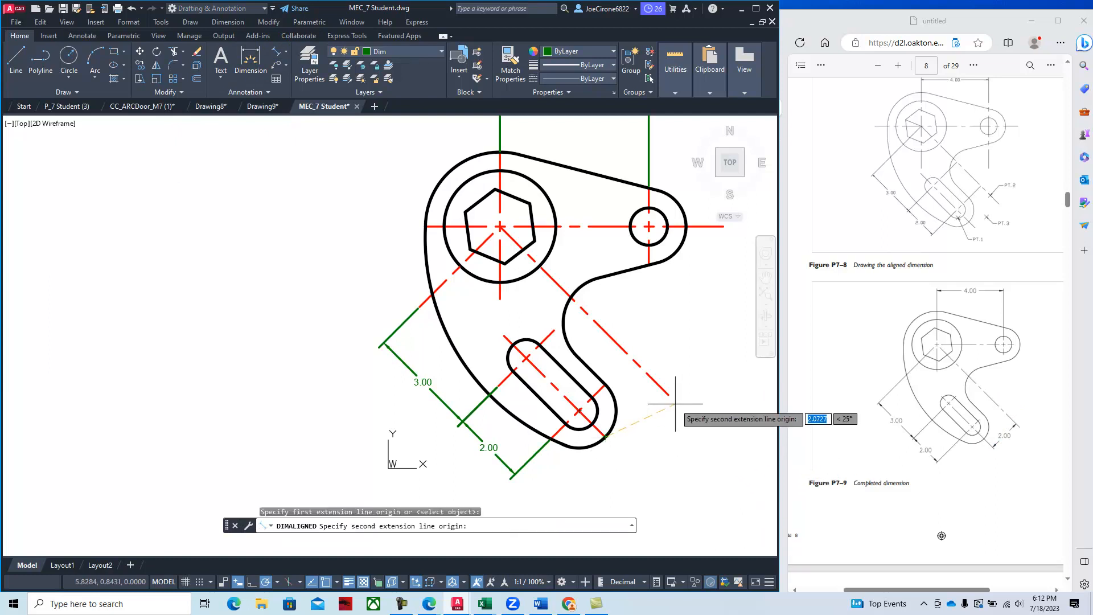
click(668, 396)
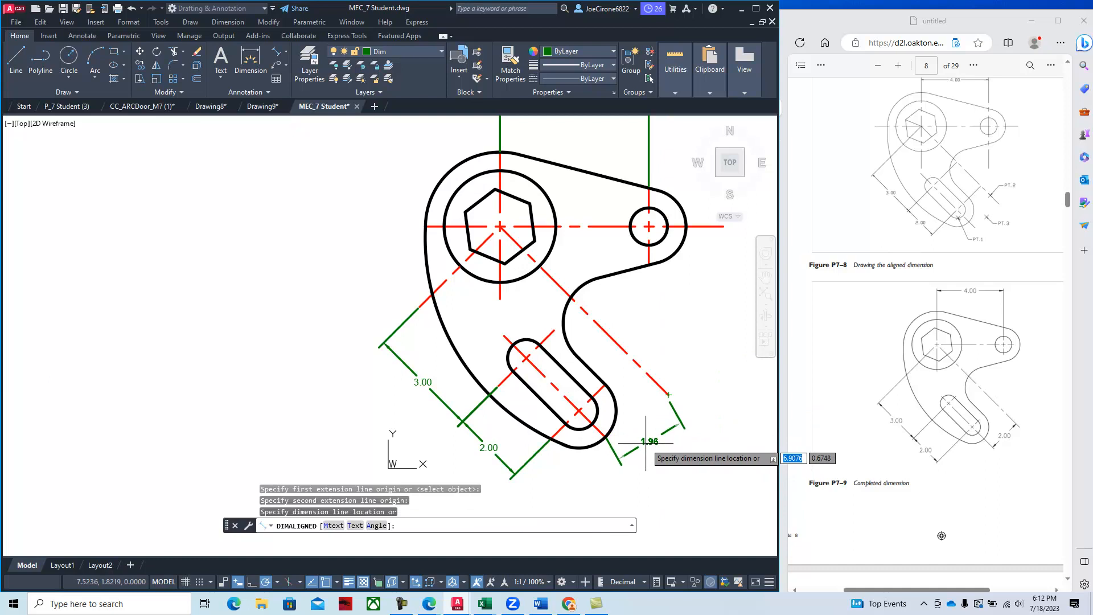
key(Escape)
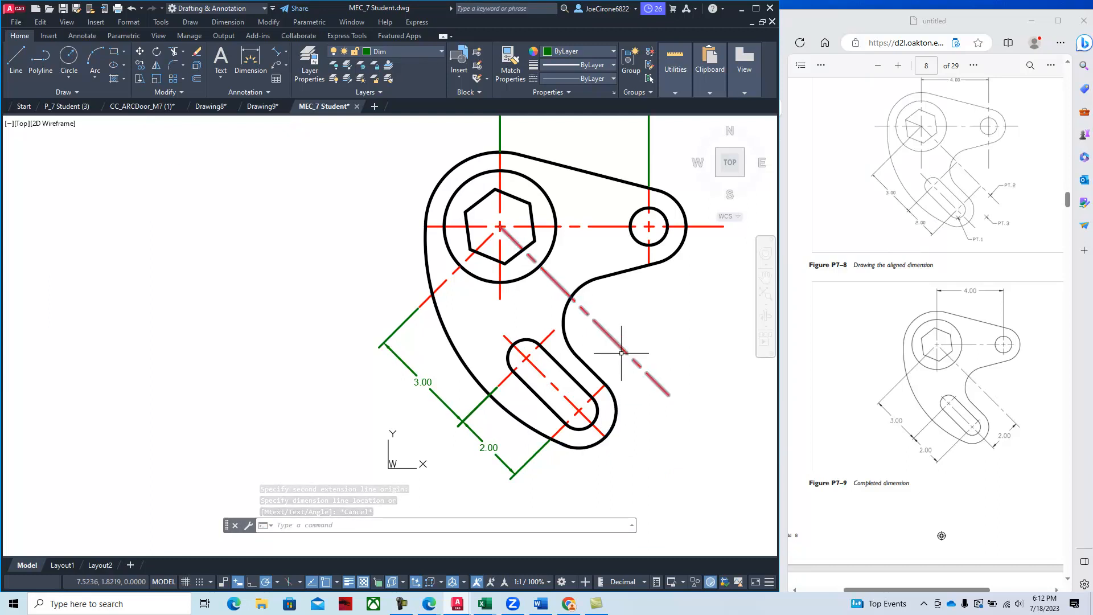
- Draw a helper line from the lower end of the slot's lengthwise centerline perpendicular to the long diagonal centerline from the hexagon
click(16, 60)
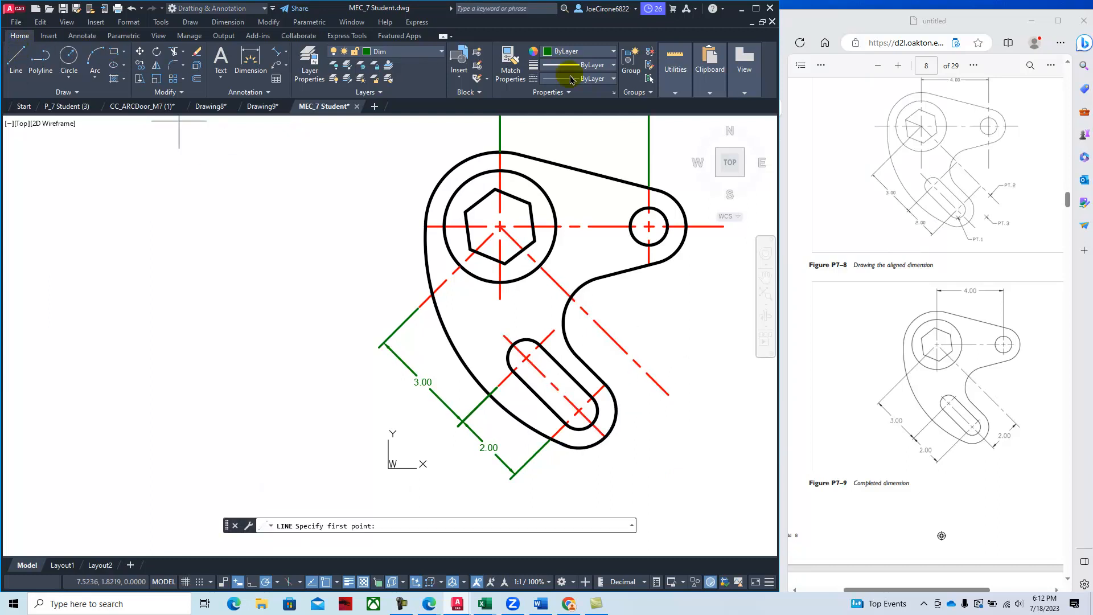
click(605, 437)
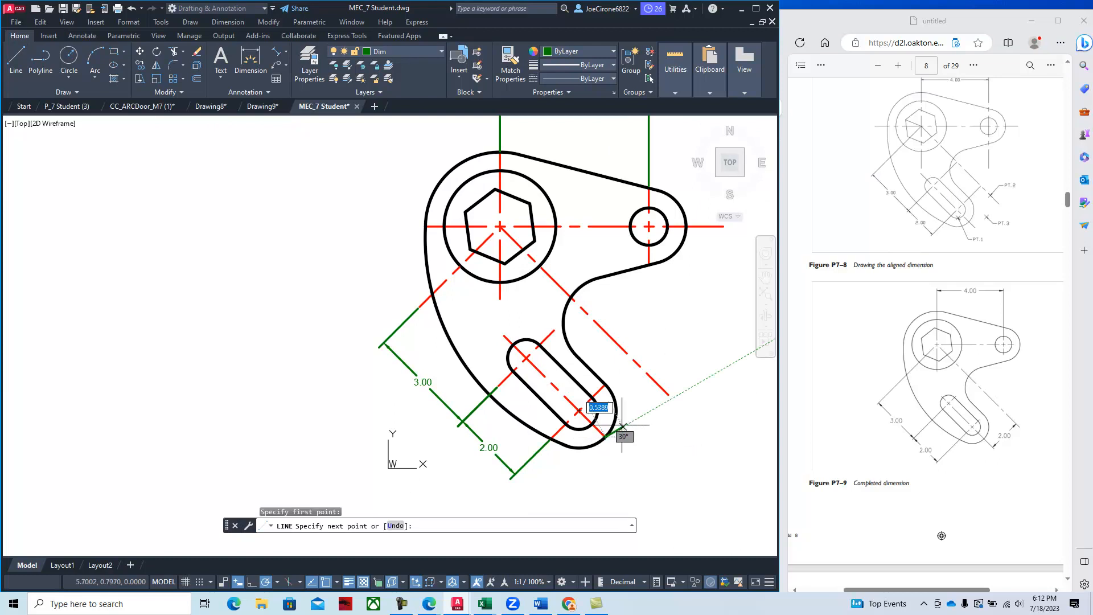
shift+right_click(645, 399)
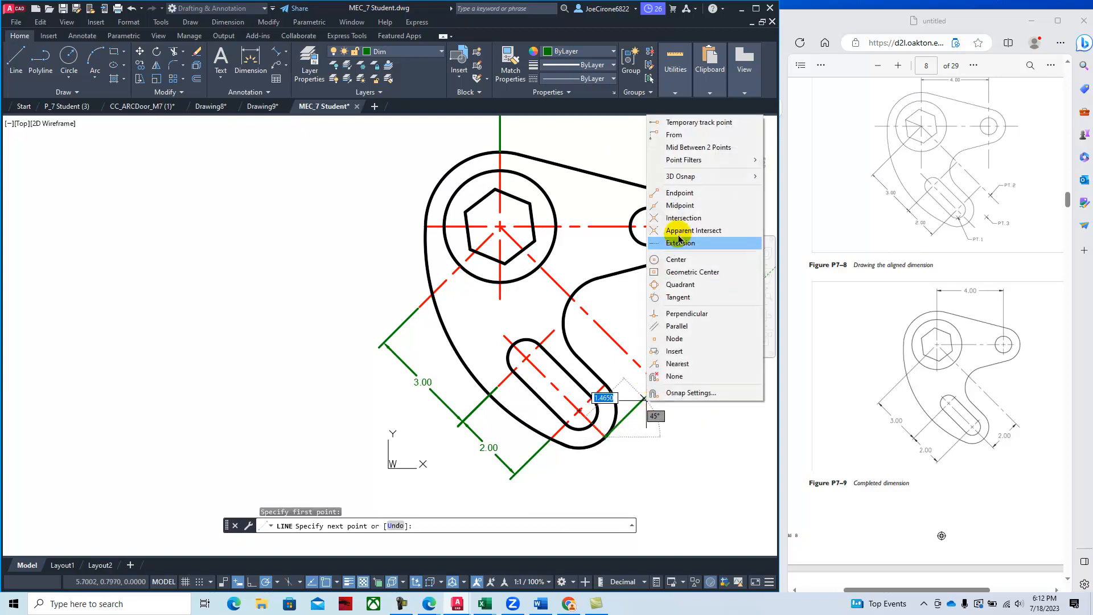
click(691, 314)
click(659, 389)
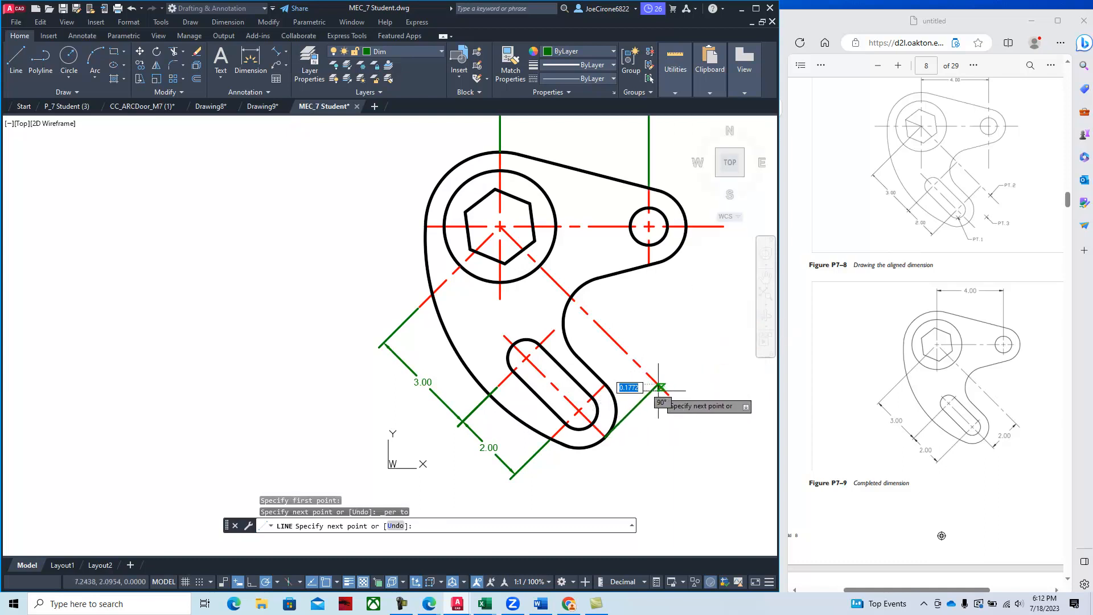
key(Escape)
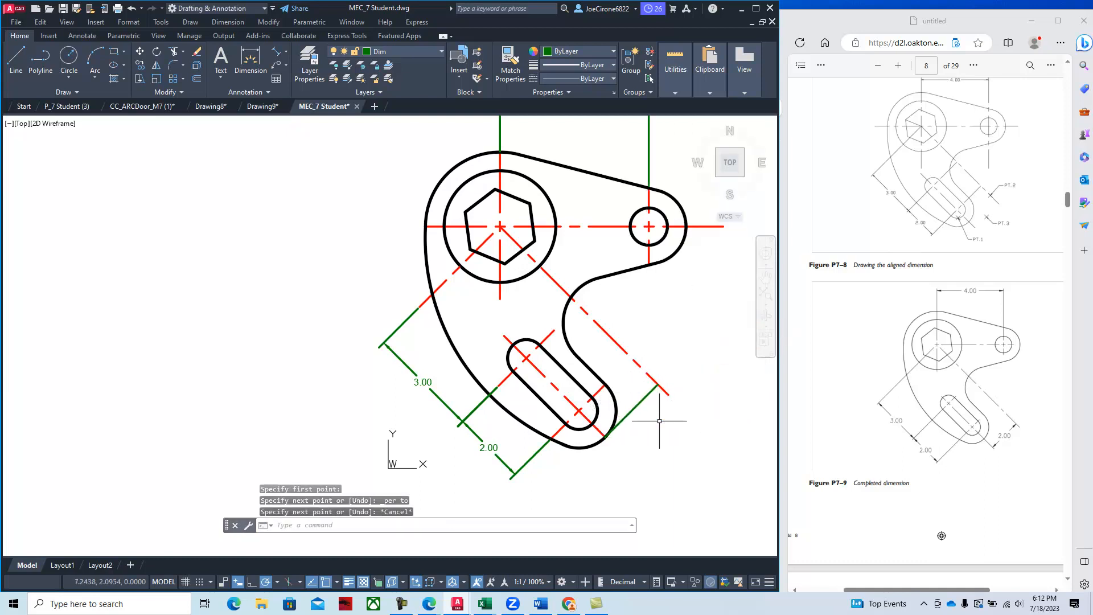
- Trim the long diagonal centerline where it extends past the helper line, and erase the helper line
click(173, 51)
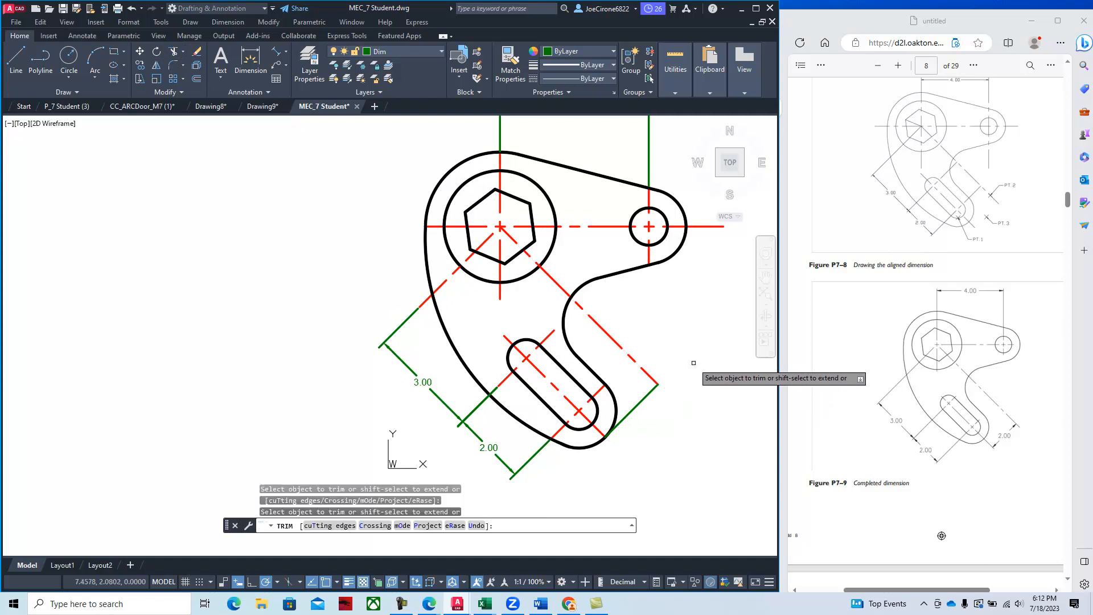
key(Escape)
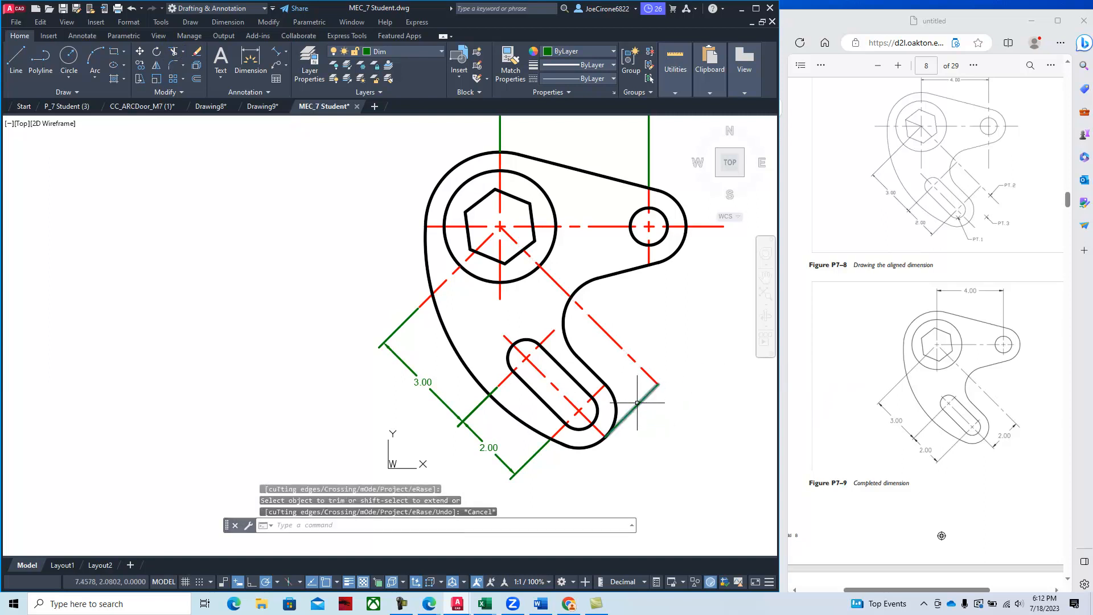
click(637, 403)
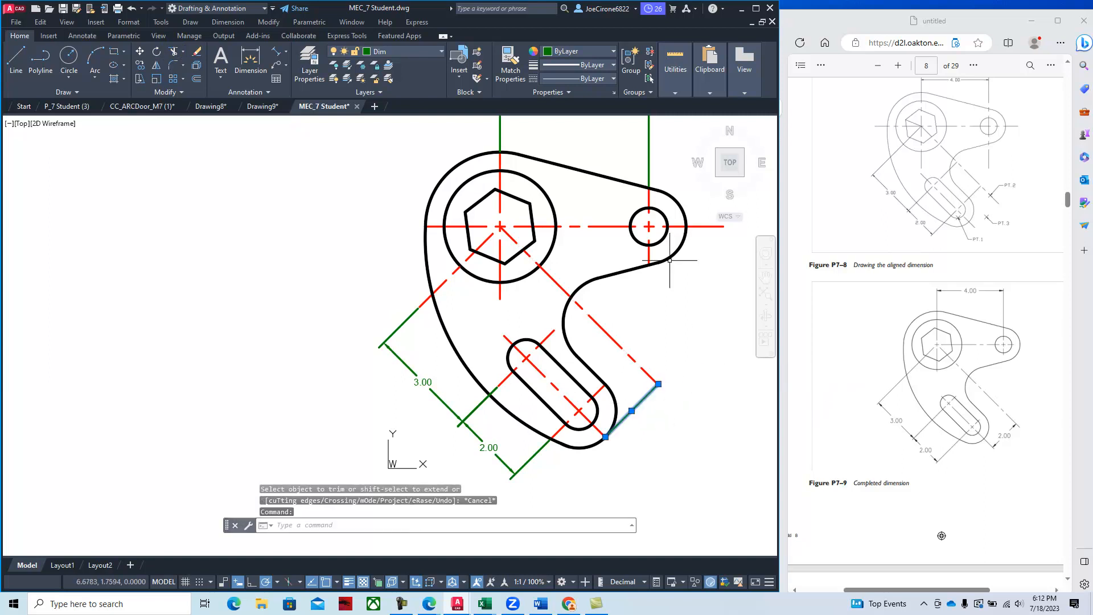
click(197, 55)
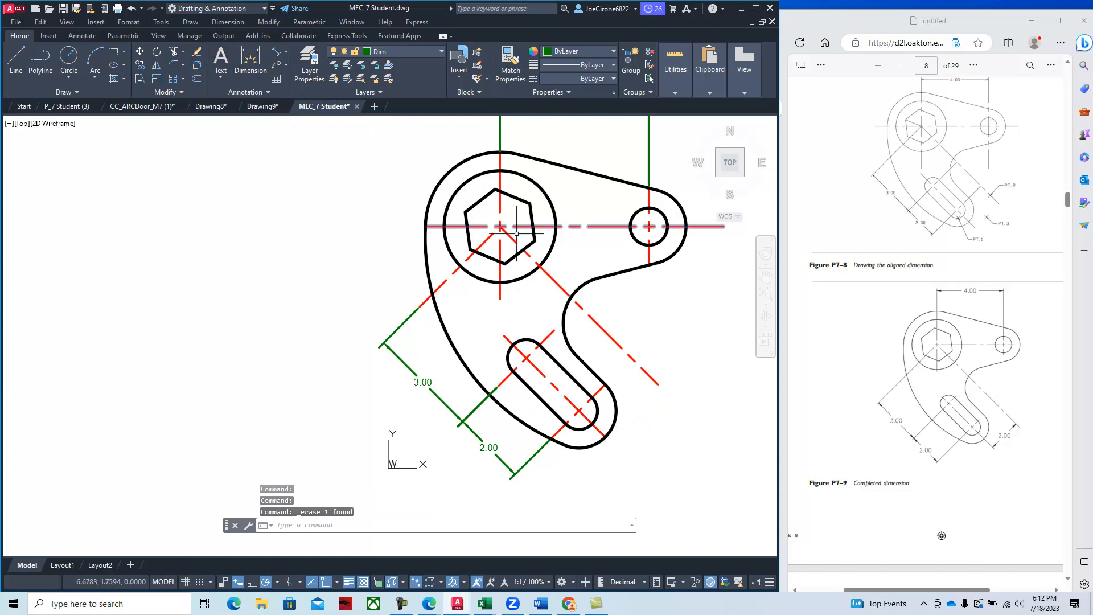
- Place an aligned dimension between the lower ends of the slot's lengthwise centerline and the long diagonal centerline, just beyond both ends
click(279, 57)
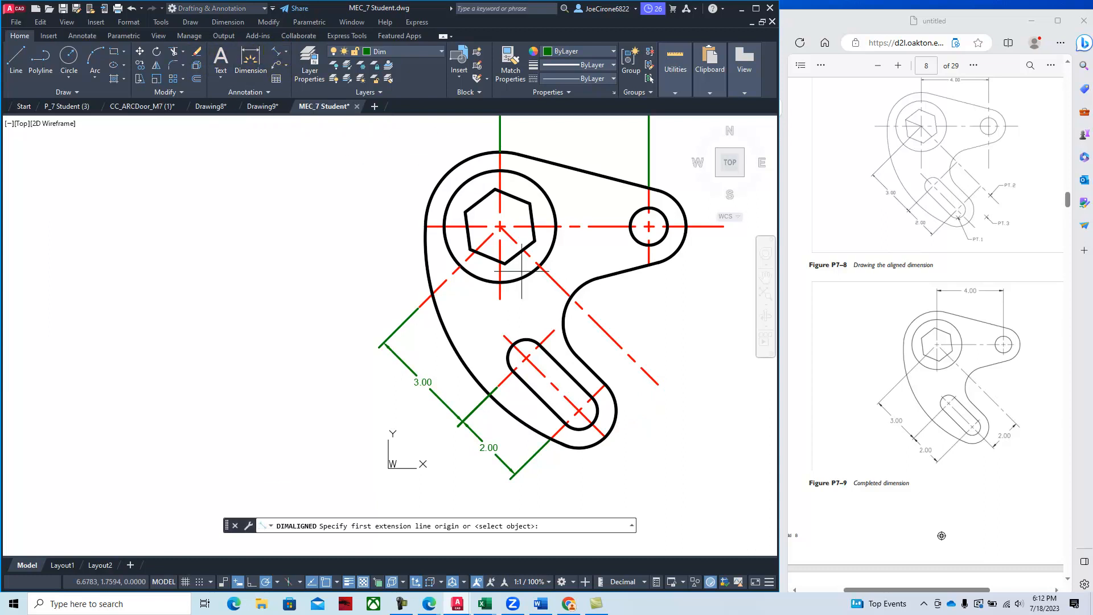
click(605, 437)
click(658, 383)
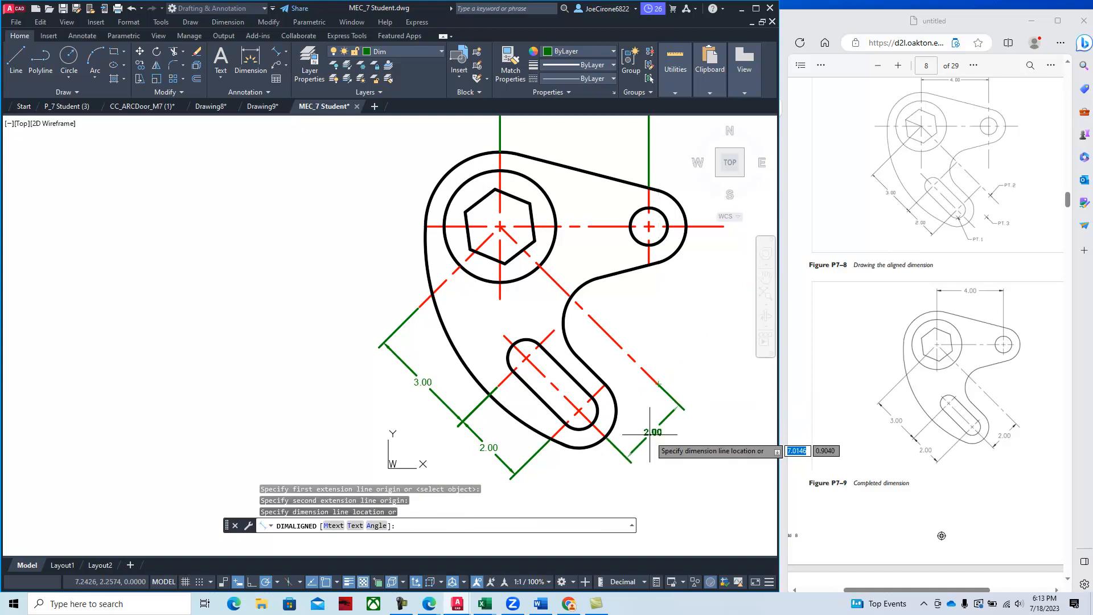
click(659, 440)
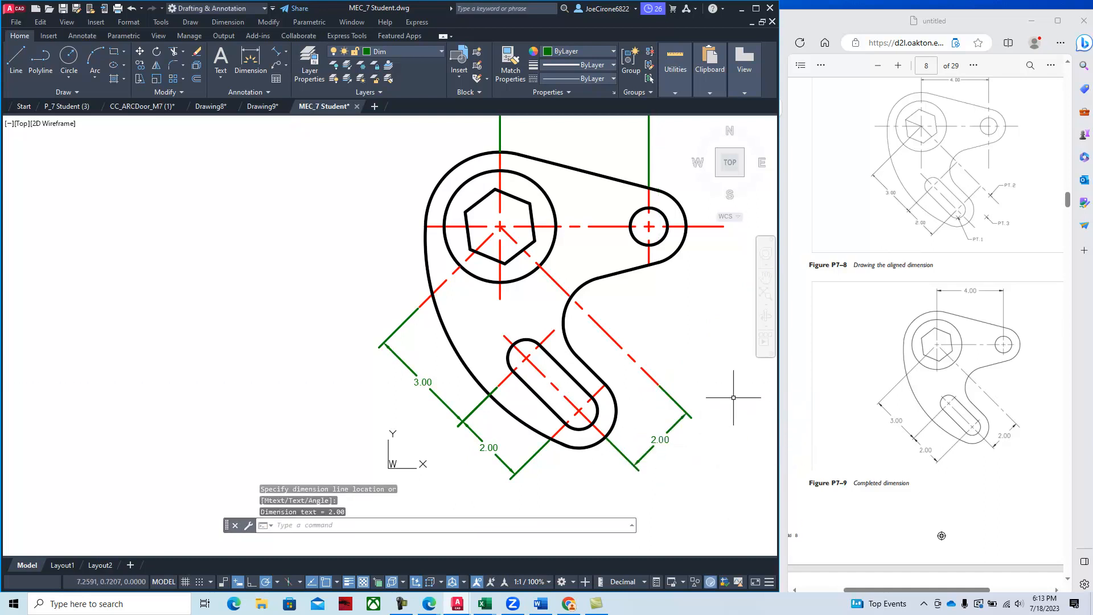
- Following Figures P7-10 and P7-11, place an aligned dimension between the hexagon's top and lower-left vertices, outside the bracket's upper-left edge
scroll(935, 448, down, 5)
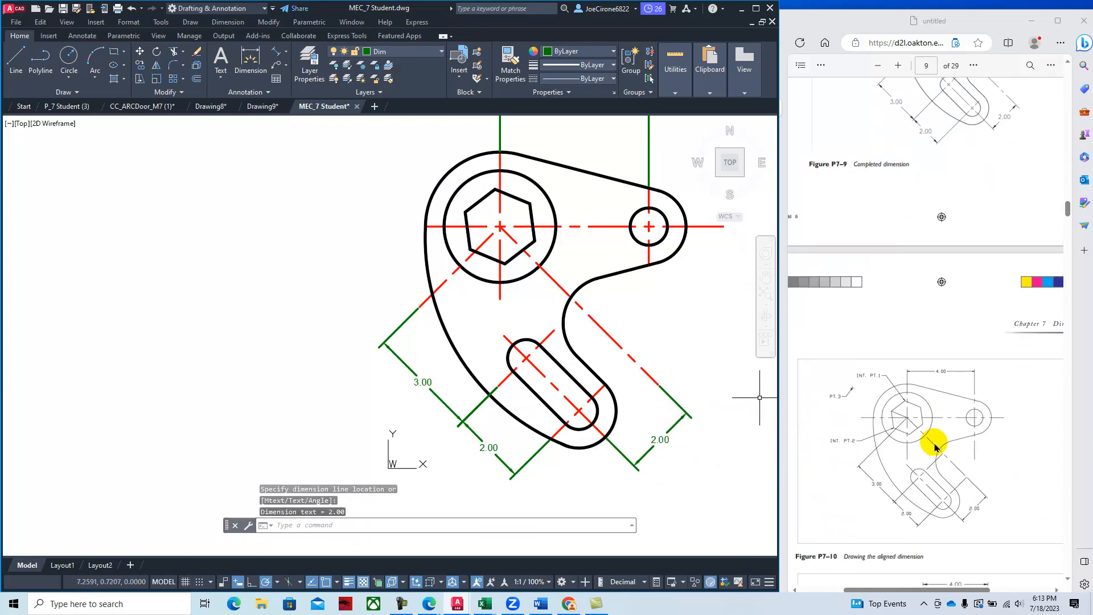
scroll(935, 448, down, 1)
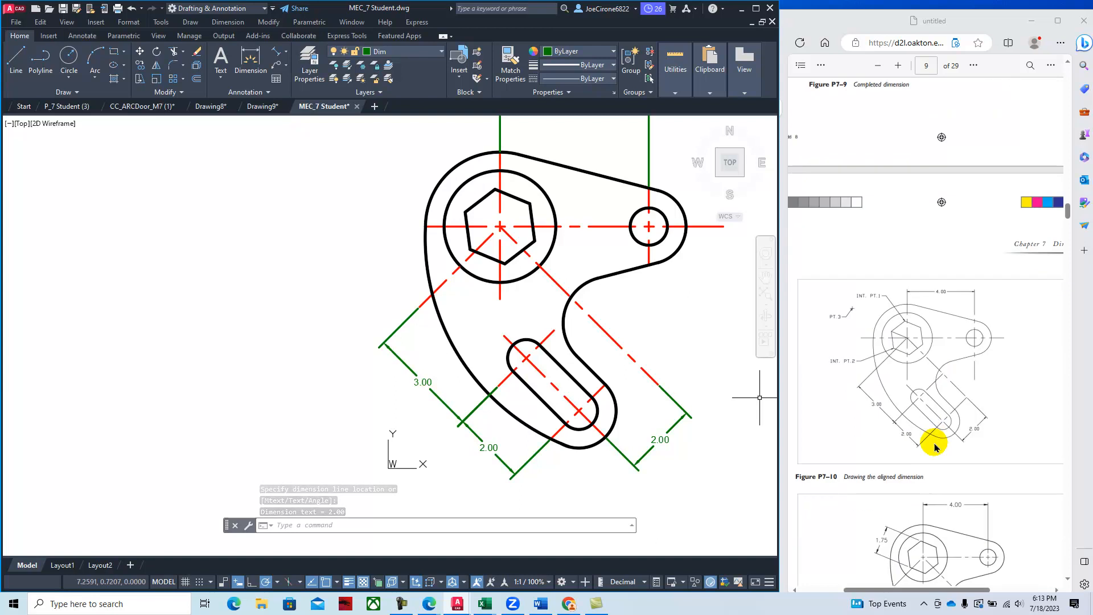
scroll(935, 448, down, 2)
scroll(935, 448, down, 2)
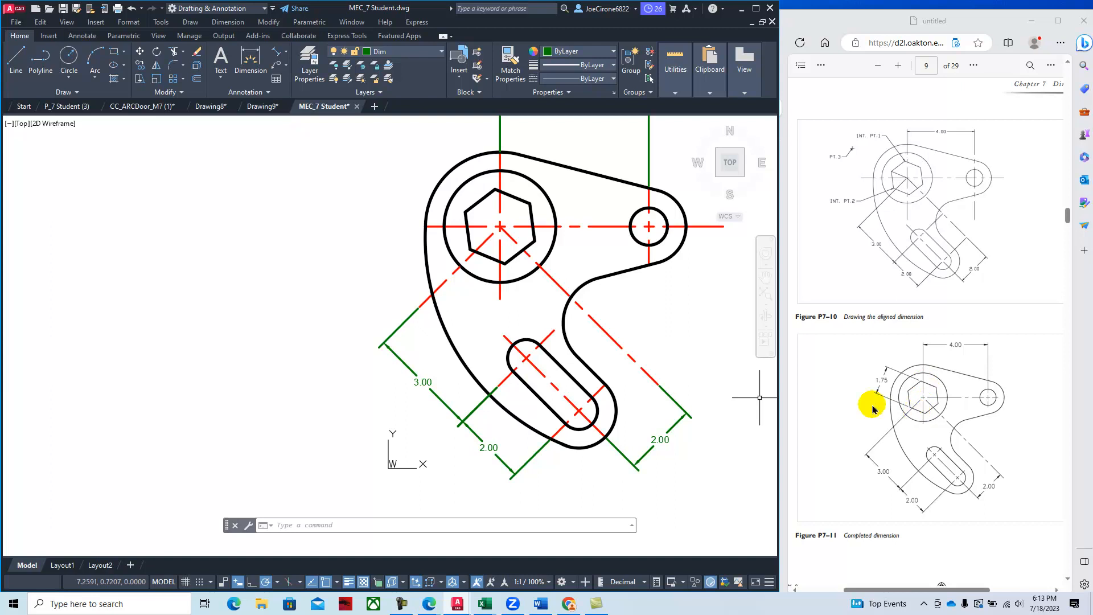
click(279, 55)
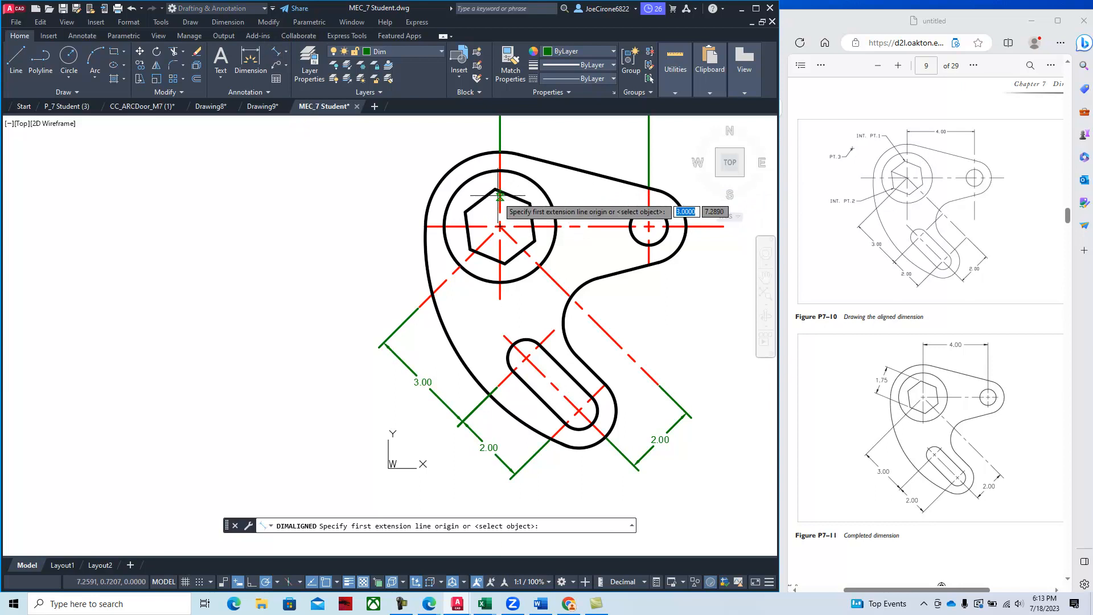
click(495, 188)
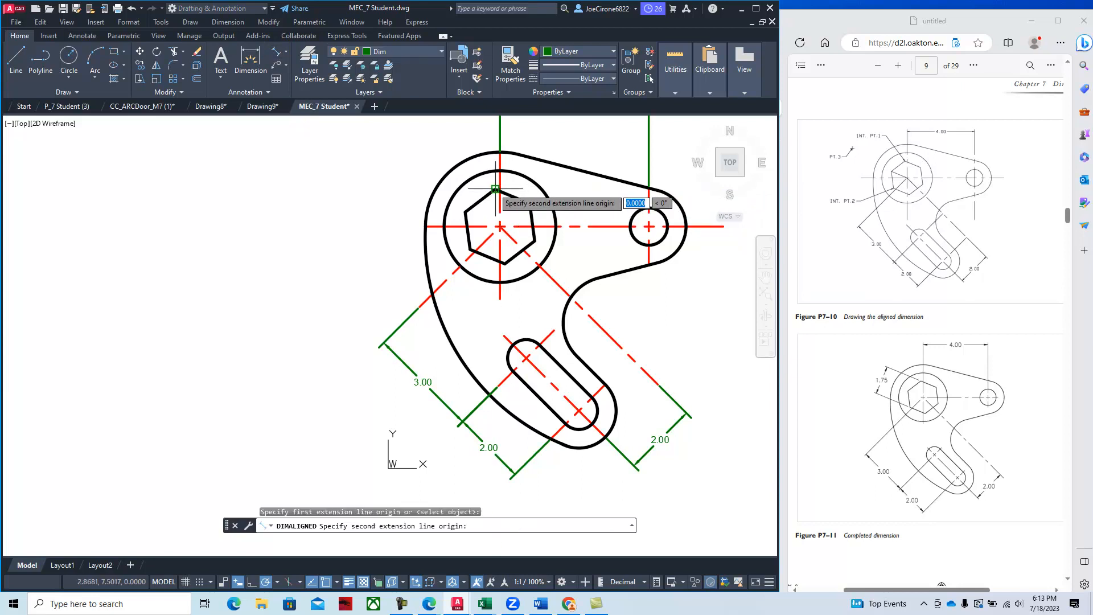
click(471, 250)
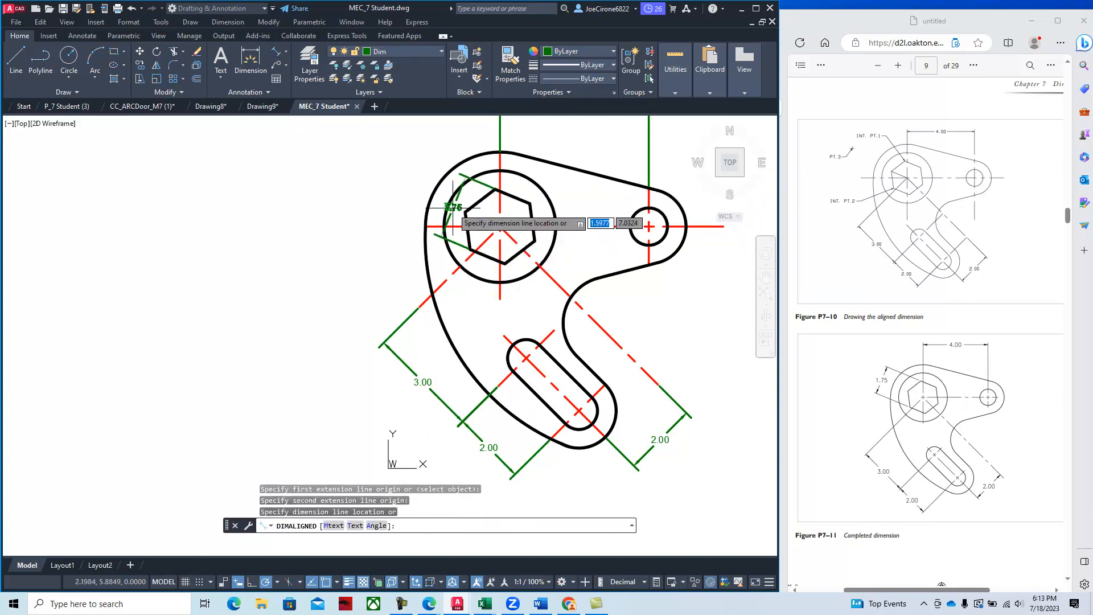
click(390, 180)
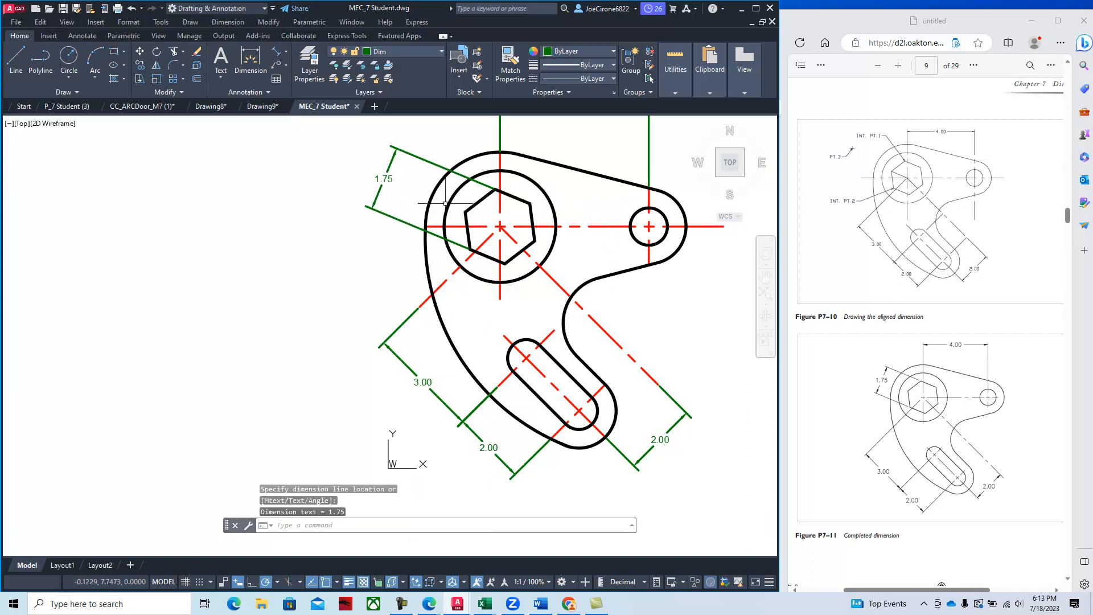
- Following Figures P7-12 and P7-13, place an angular dimension between the long diagonal and horizontal centerlines, with its arc outside the bracket
scroll(910, 421, down, 4)
scroll(926, 424, down, 6)
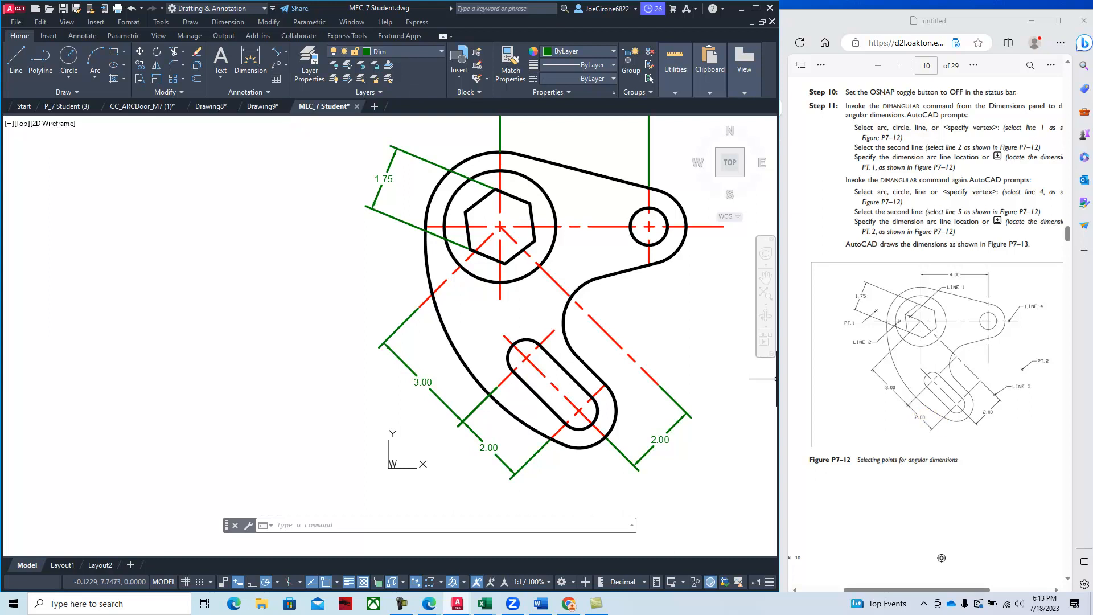
scroll(927, 341, down, 7)
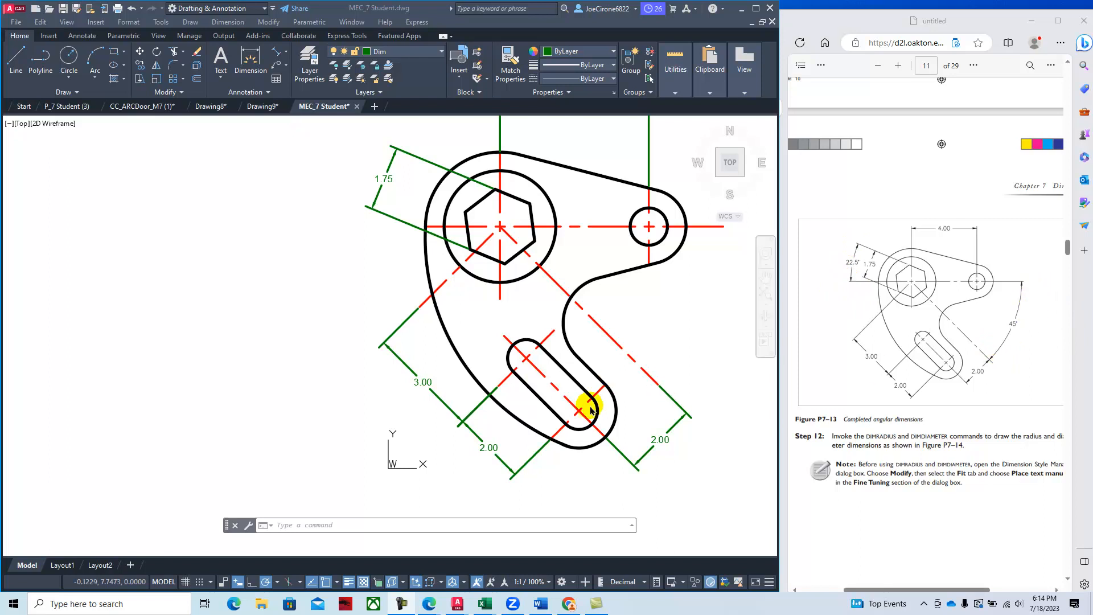
mouse_move(573, 287)
middle_down()
mouse_move(439, 300)
mouse_move(438, 317)
middle_up()
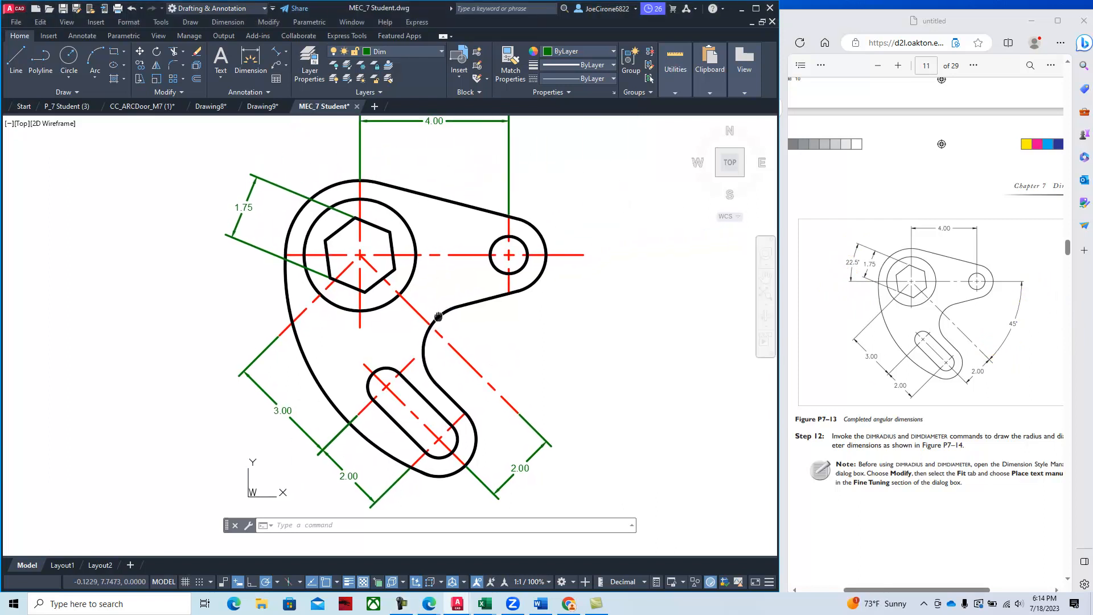
click(288, 58)
click(304, 115)
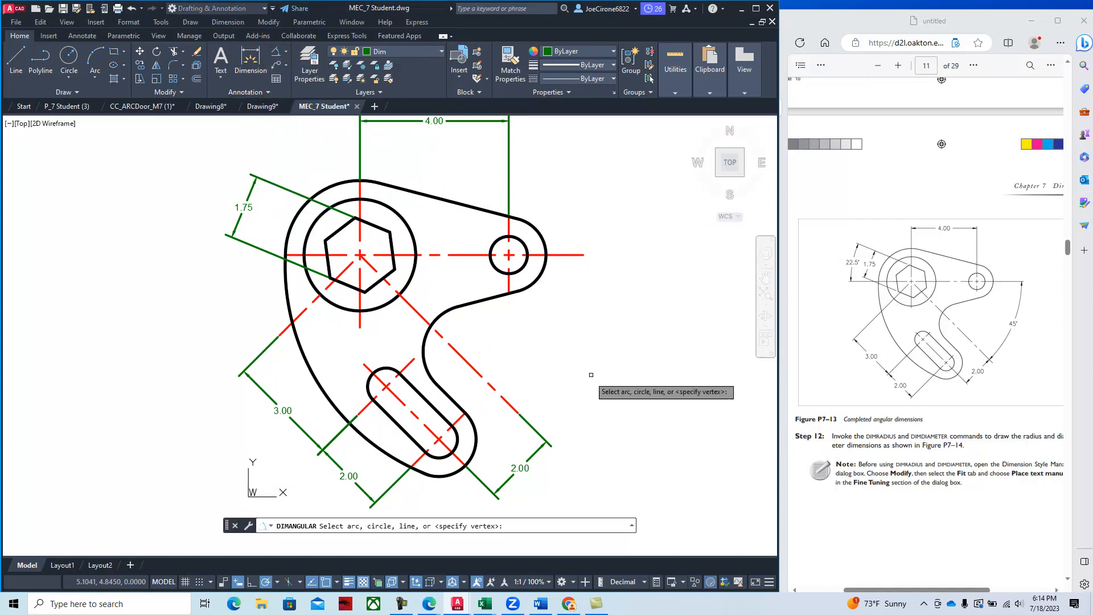
click(512, 407)
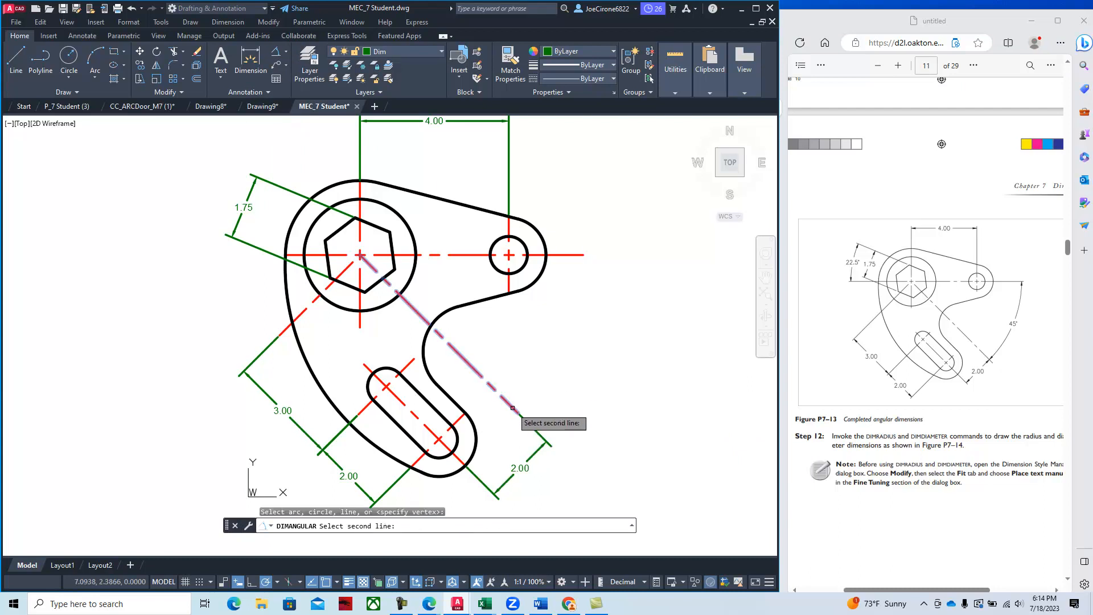
click(579, 255)
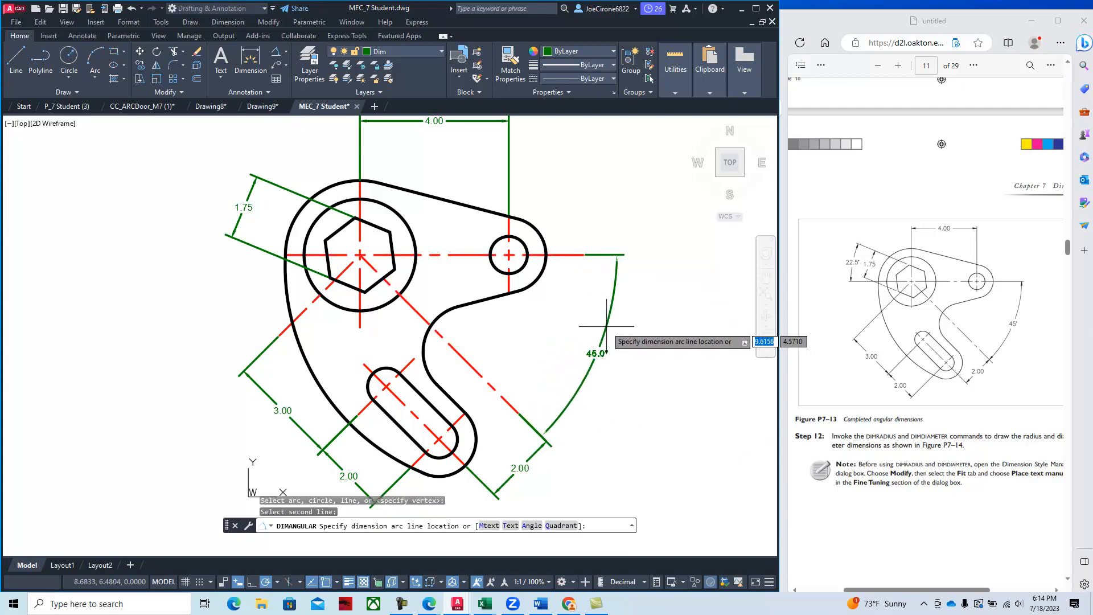
click(602, 360)
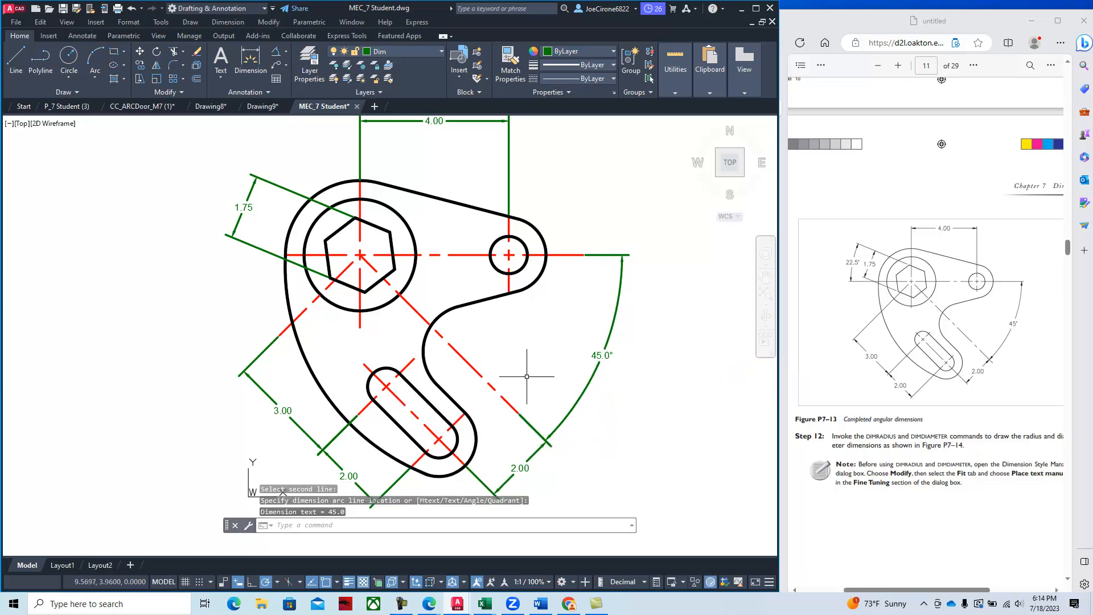
scroll(527, 376, down, 2)
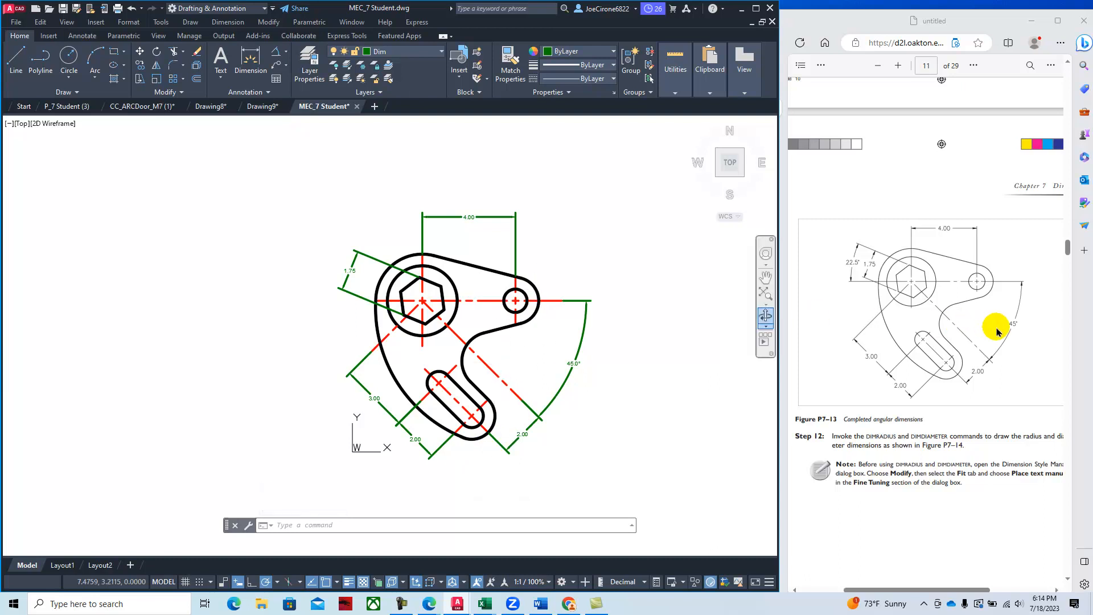
- Set the precision of the angular dimension outside the bracket's right side to 0 decimal places
scroll(584, 368, up, 4)
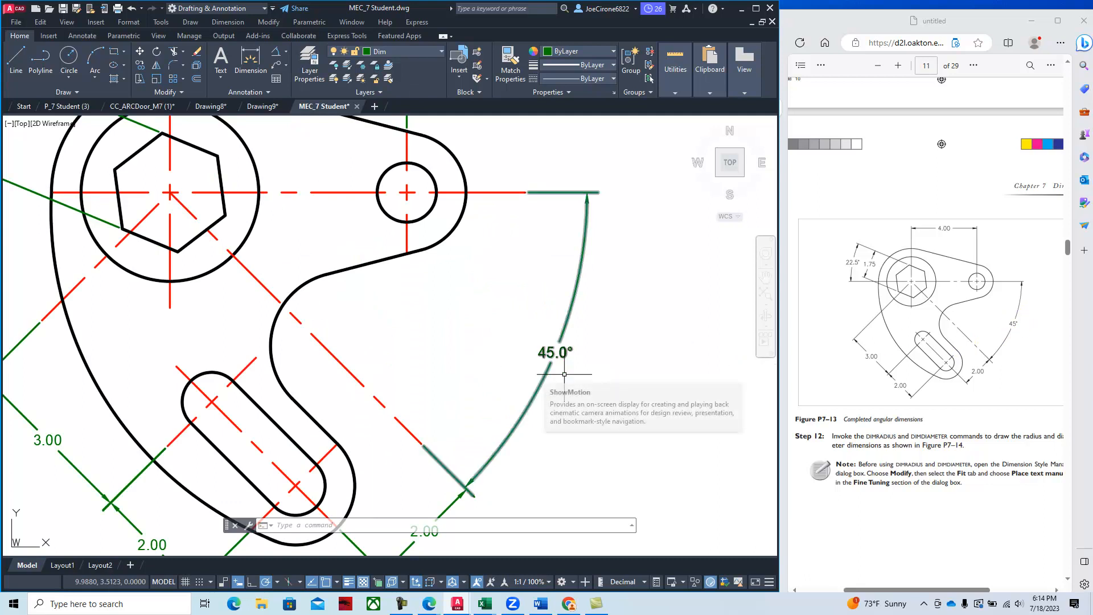
click(566, 350)
right_click(600, 352)
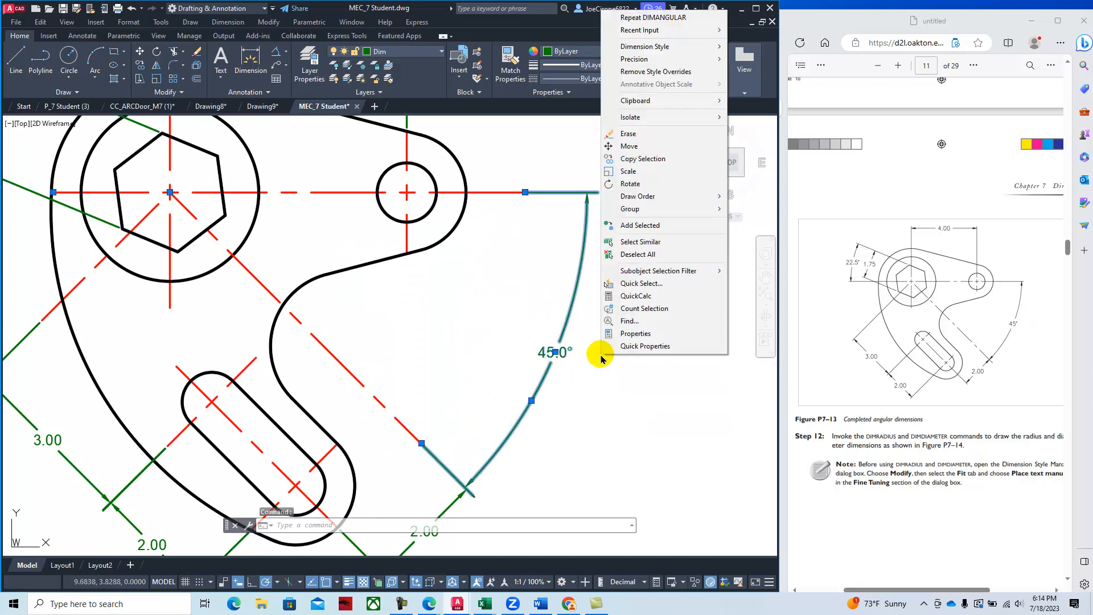
mouse_move(683, 59)
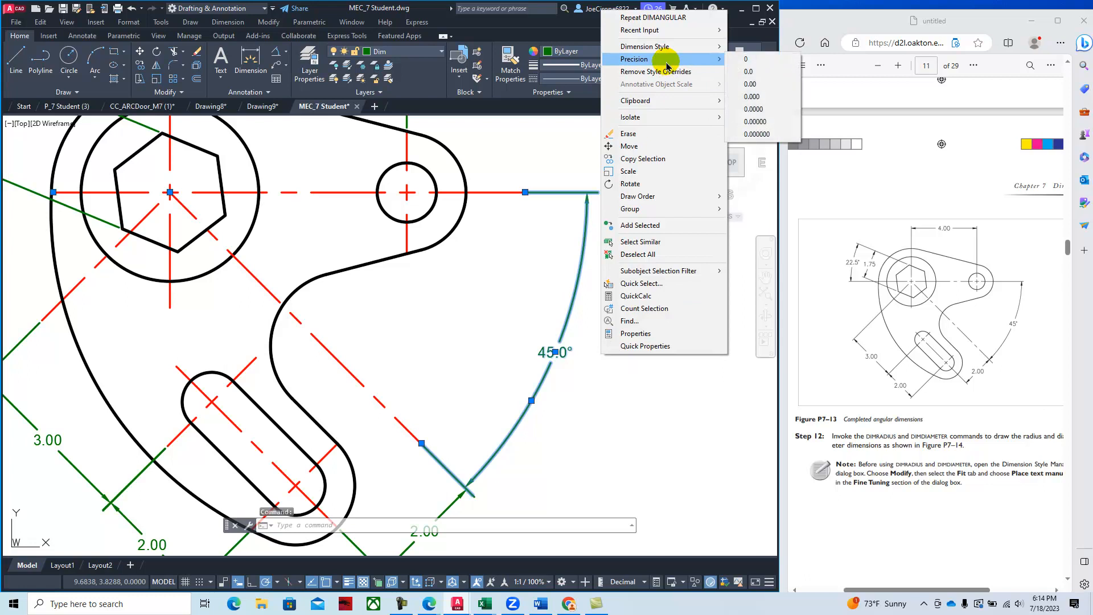
click(743, 60)
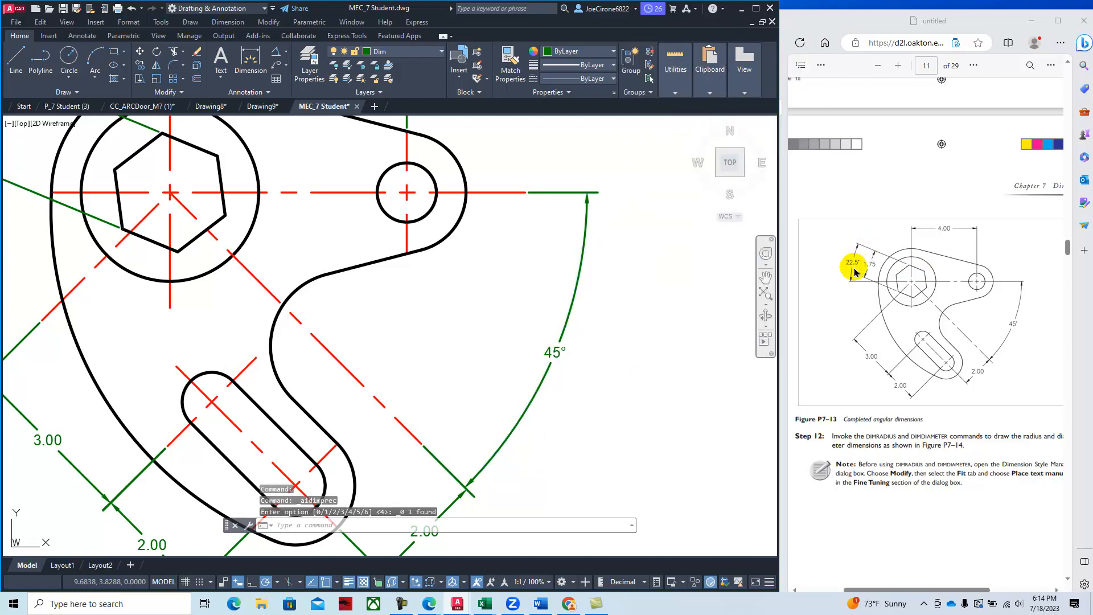
- Place an angular dimension between the hexagon's upper-right edge and the horizontal centerline, with its arc outside the 1.75 dimension
scroll(316, 363, down, 2)
mouse_move(416, 370)
middle_down()
mouse_move(534, 370)
mouse_move(679, 424)
mouse_move(680, 435)
middle_up()
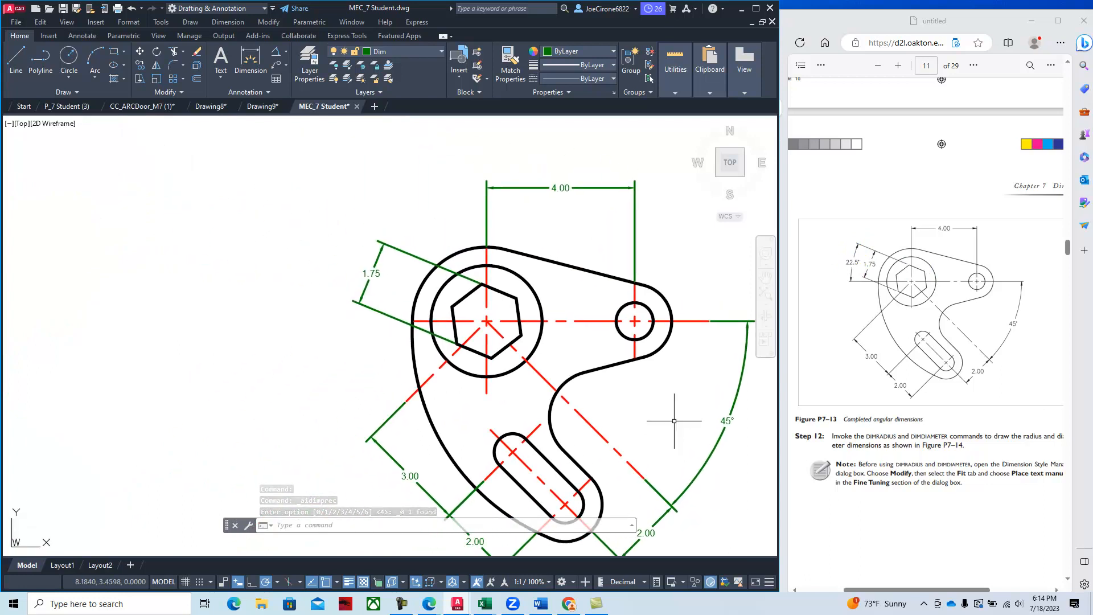
click(275, 57)
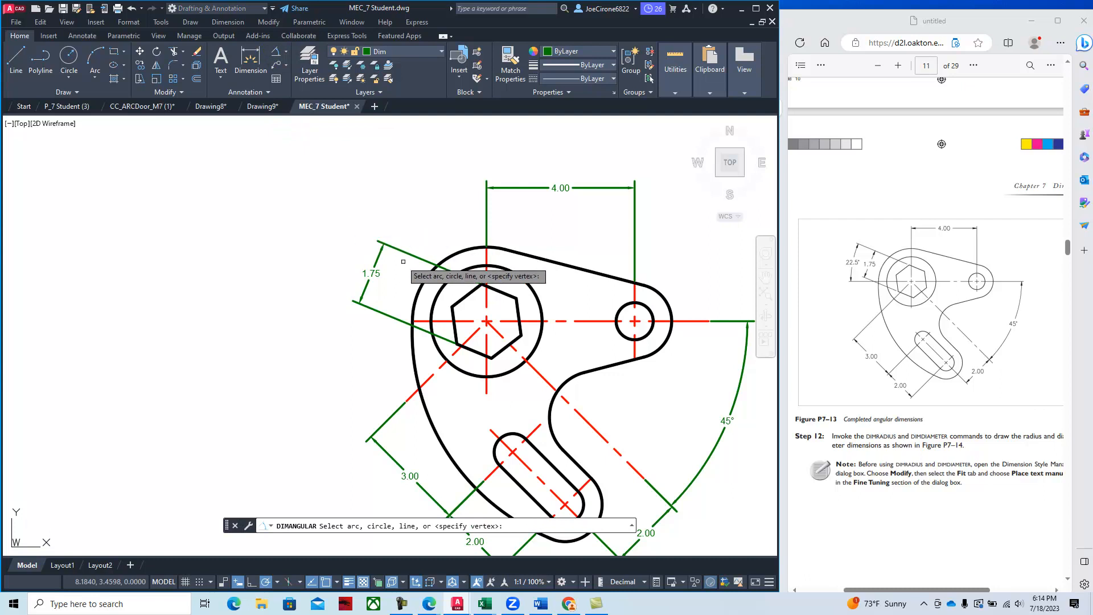
click(500, 291)
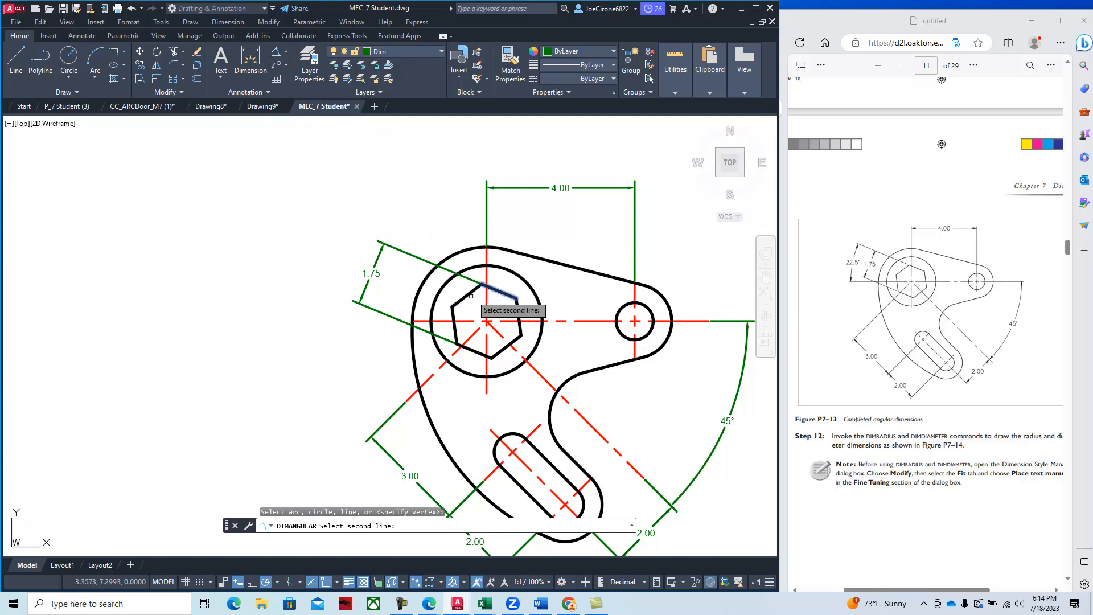
click(424, 321)
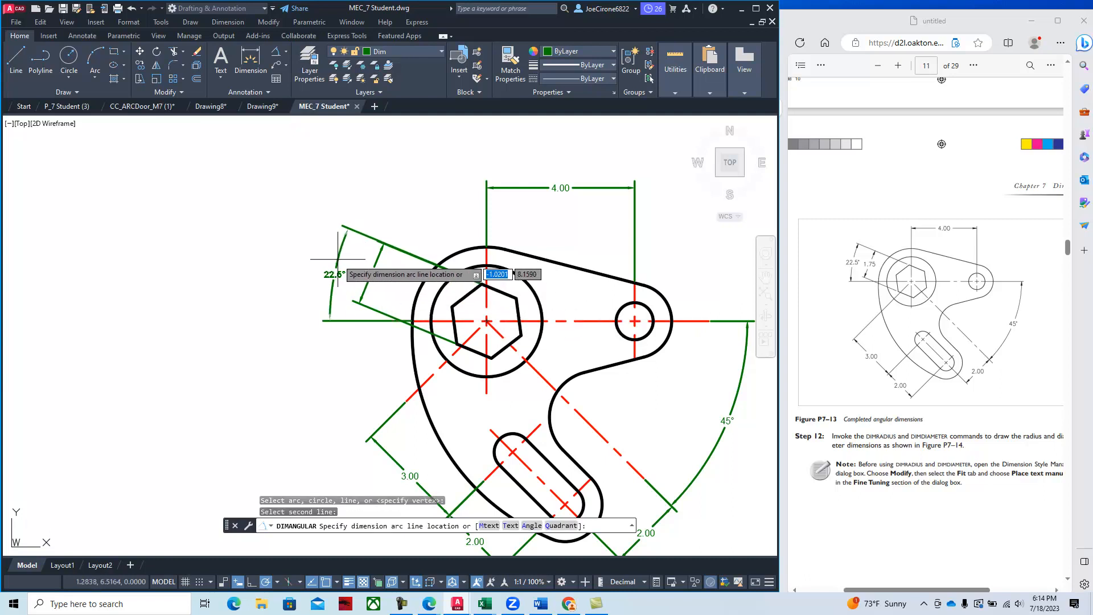
click(323, 261)
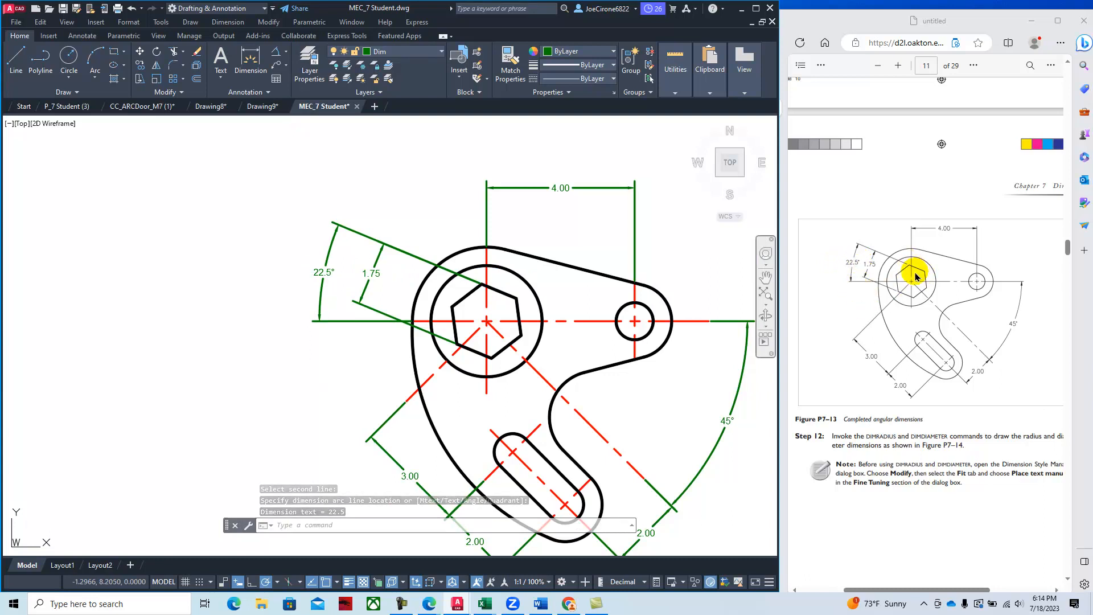
- Following Step 12 and Figure P7-14, place a radius dimension on the bracket's outer arc around the hexagon, with its text above and left of the arc
scroll(900, 404, down, 10)
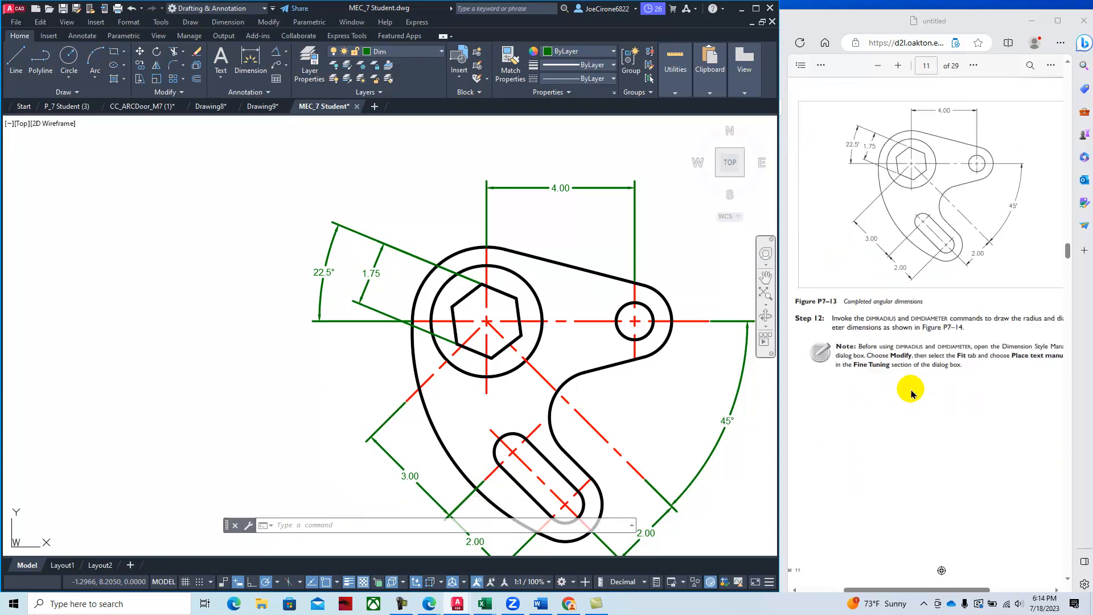
scroll(911, 392, down, 2)
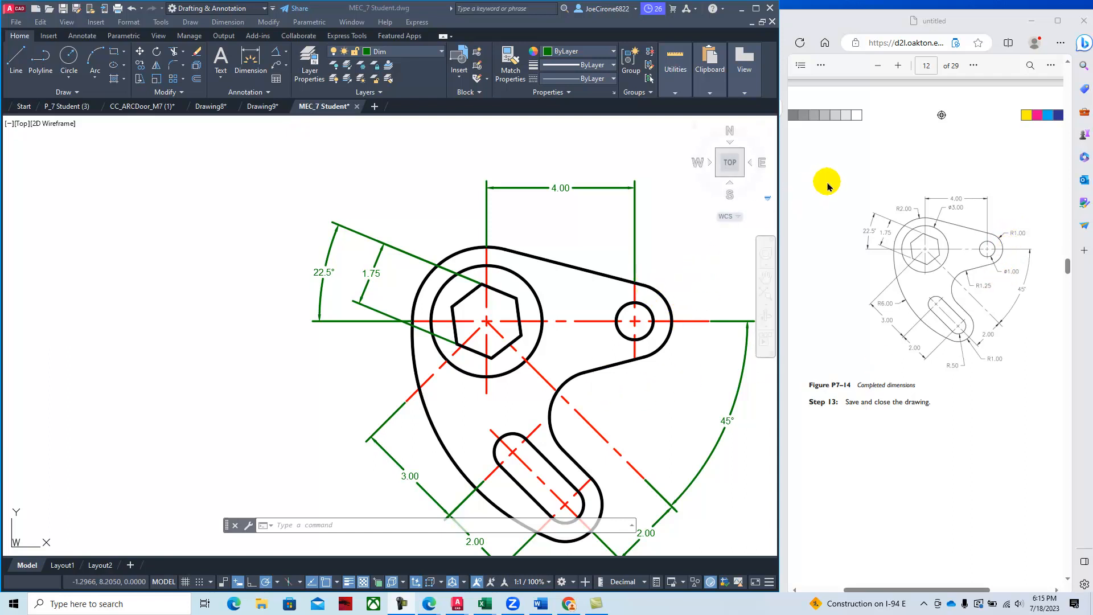
click(547, 341)
middle_drag(491, 330, 475, 325)
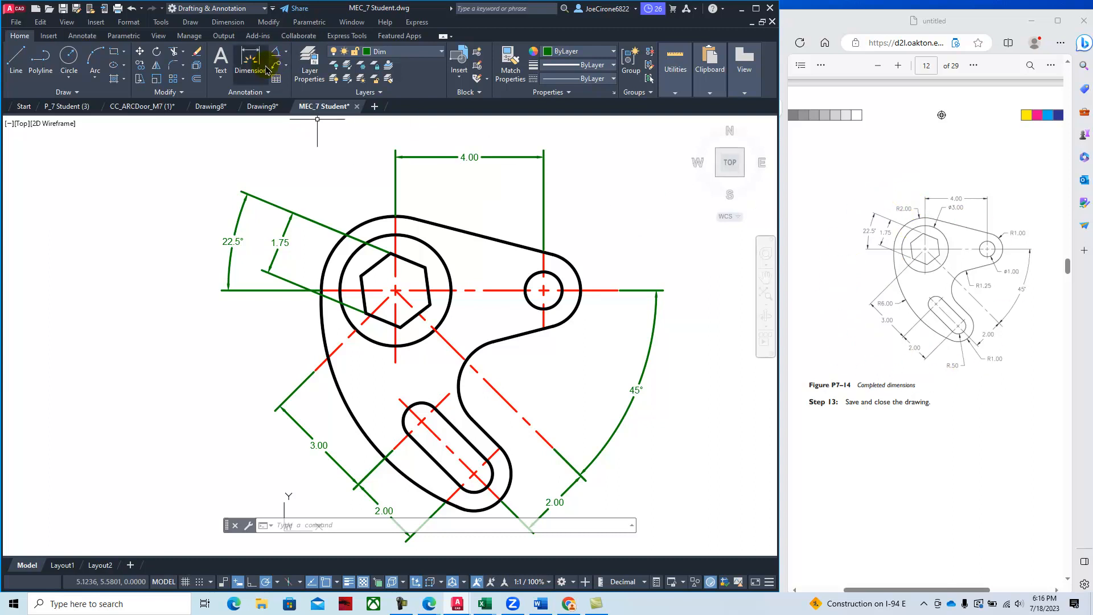
click(287, 56)
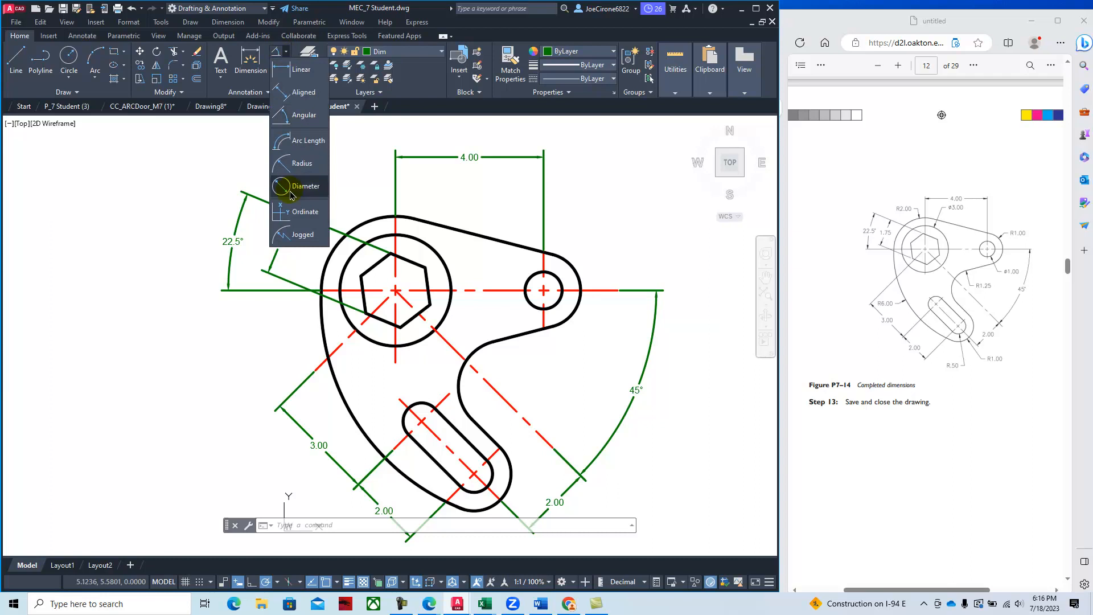
click(300, 163)
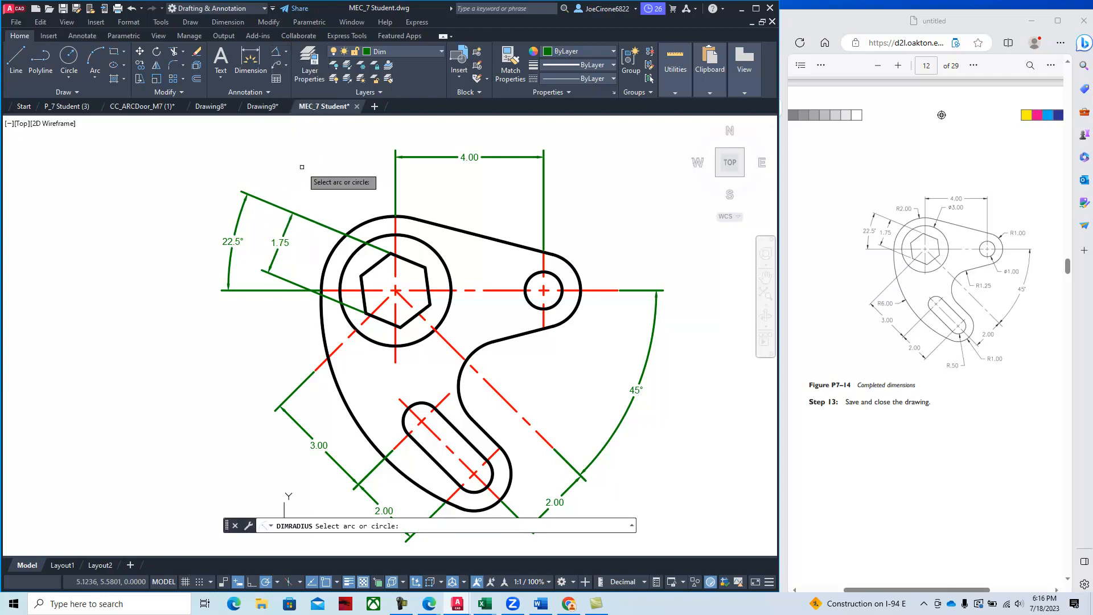
click(382, 223)
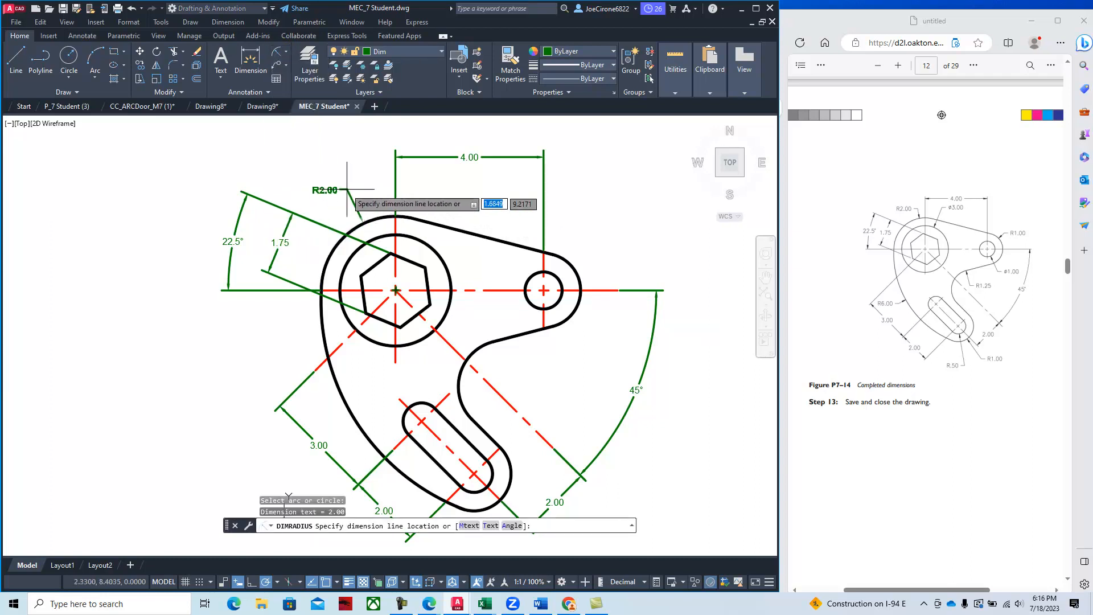
click(330, 164)
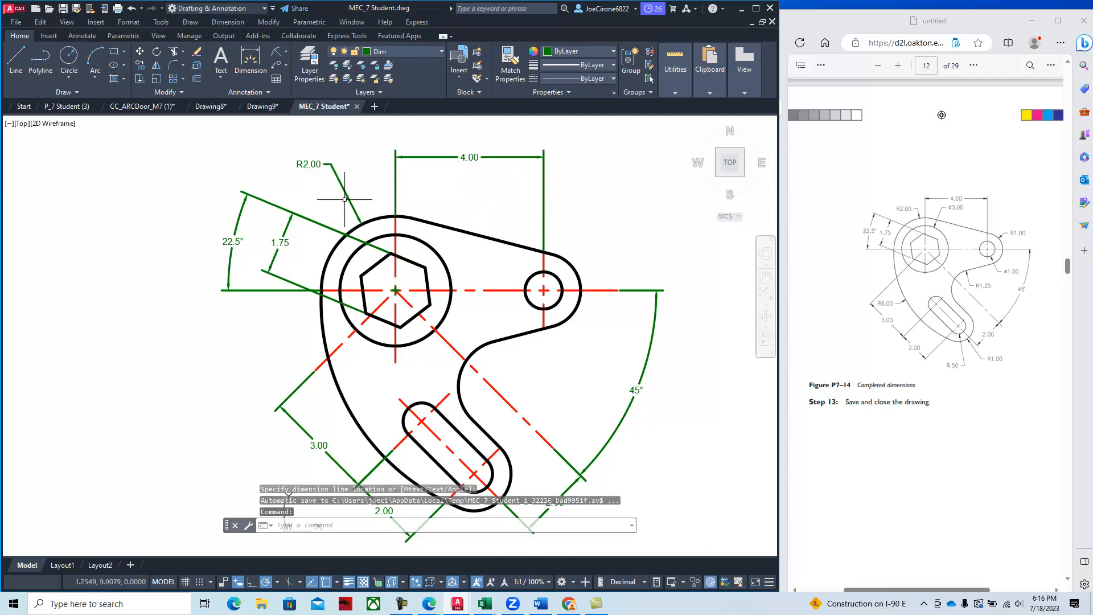
- Set the center mark of the outer arc's radius dimension to None in its properties
click(345, 193)
right_click(453, 204)
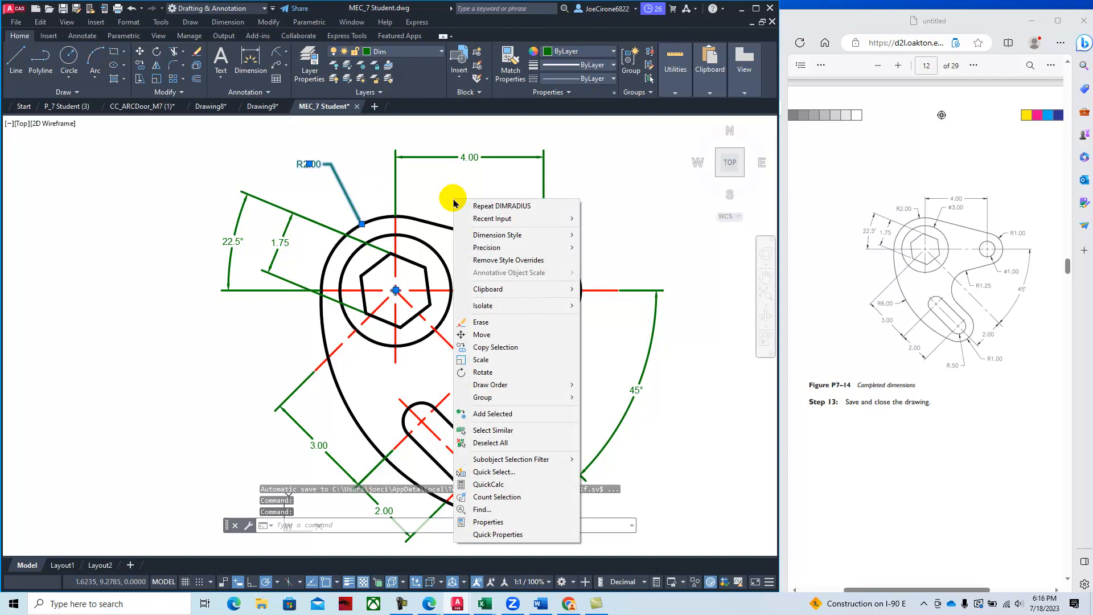
click(488, 521)
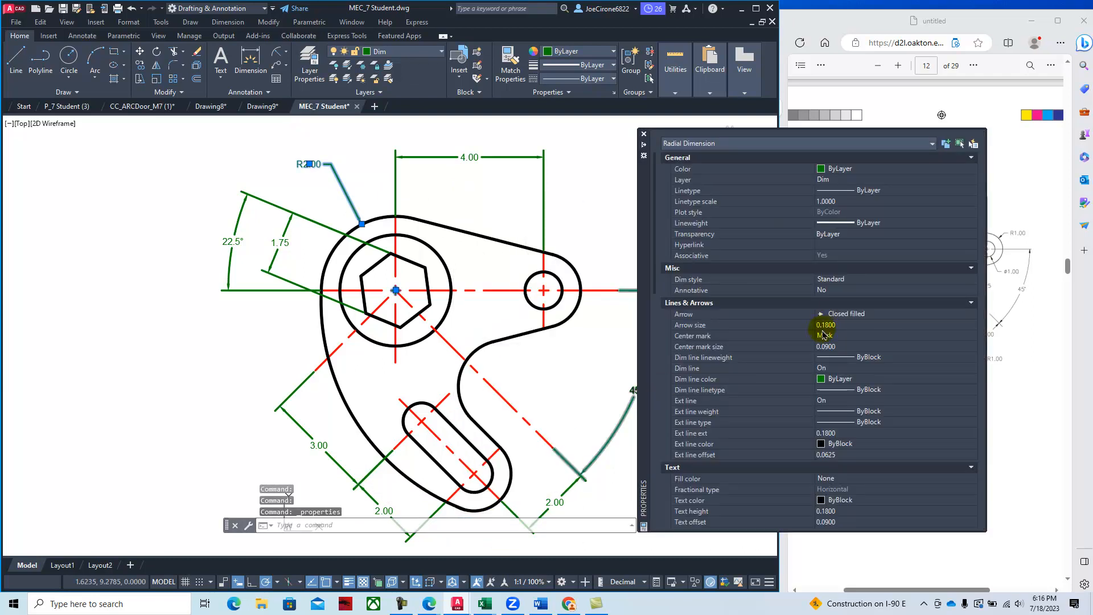
click(865, 337)
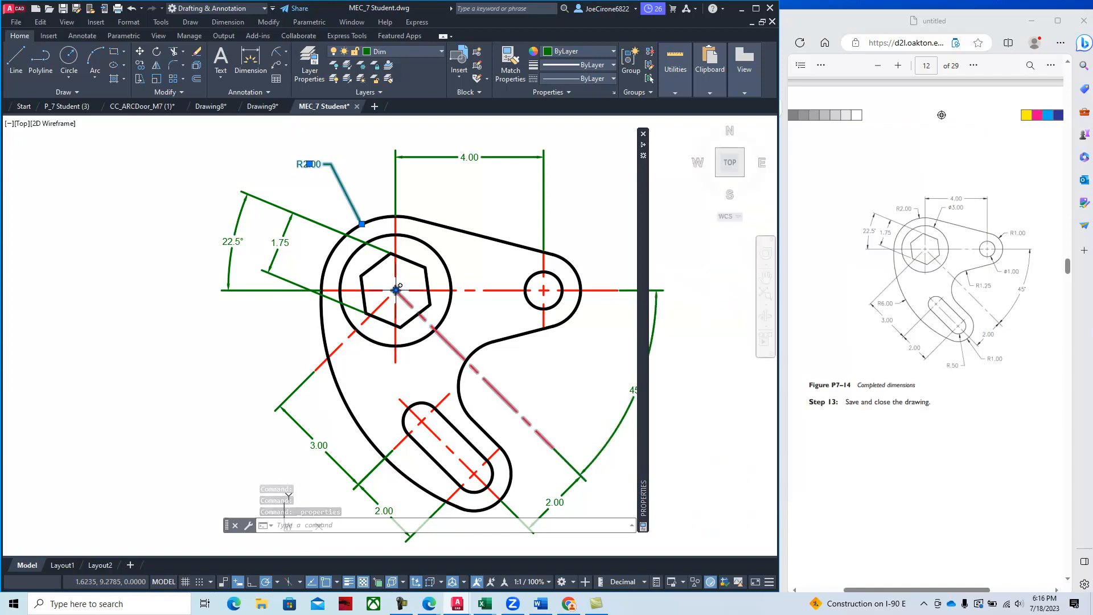
mouse_move(642, 325)
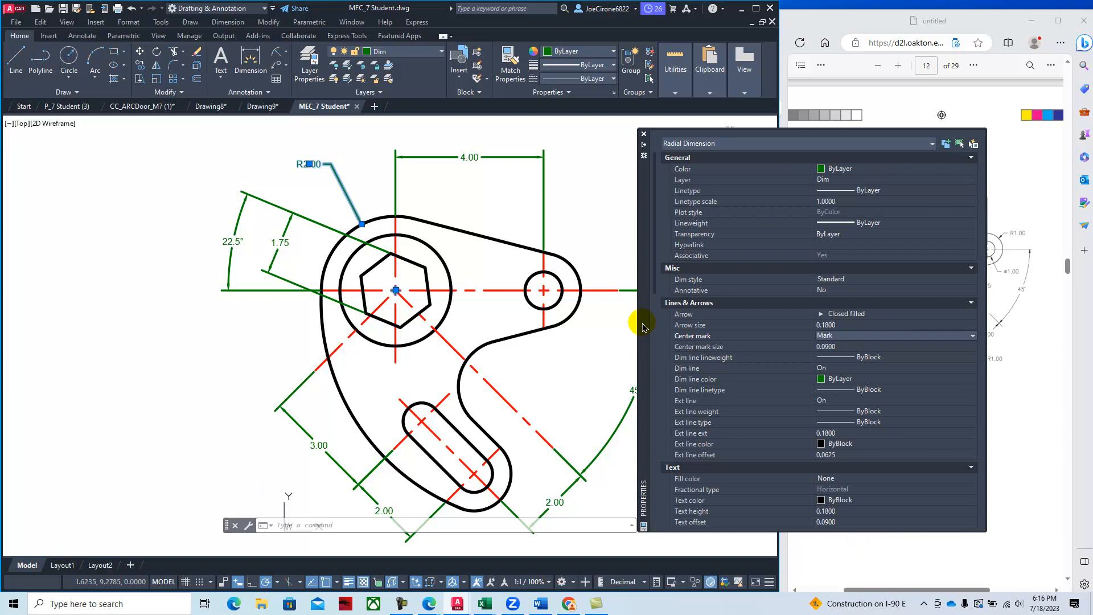
click(972, 337)
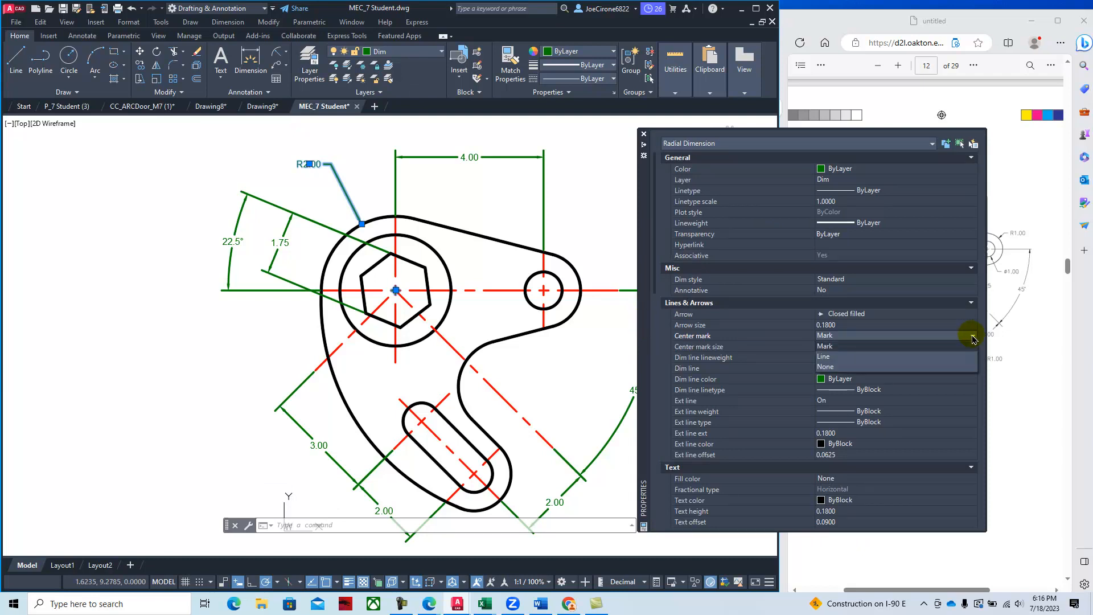
click(907, 368)
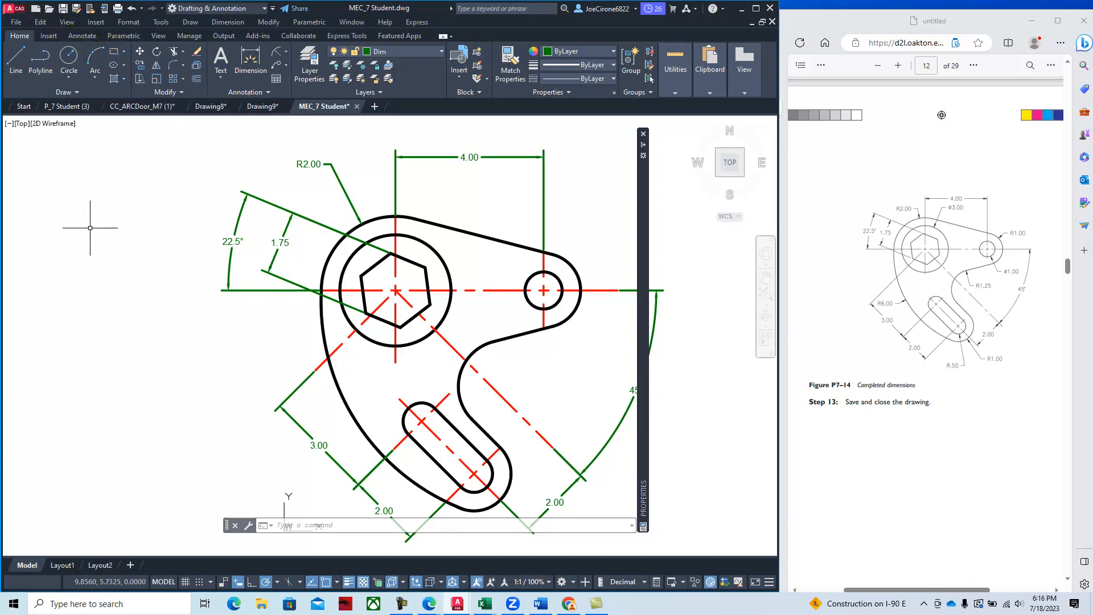
- Modify the Standard dimension style so that its center marks are set to None
click(86, 36)
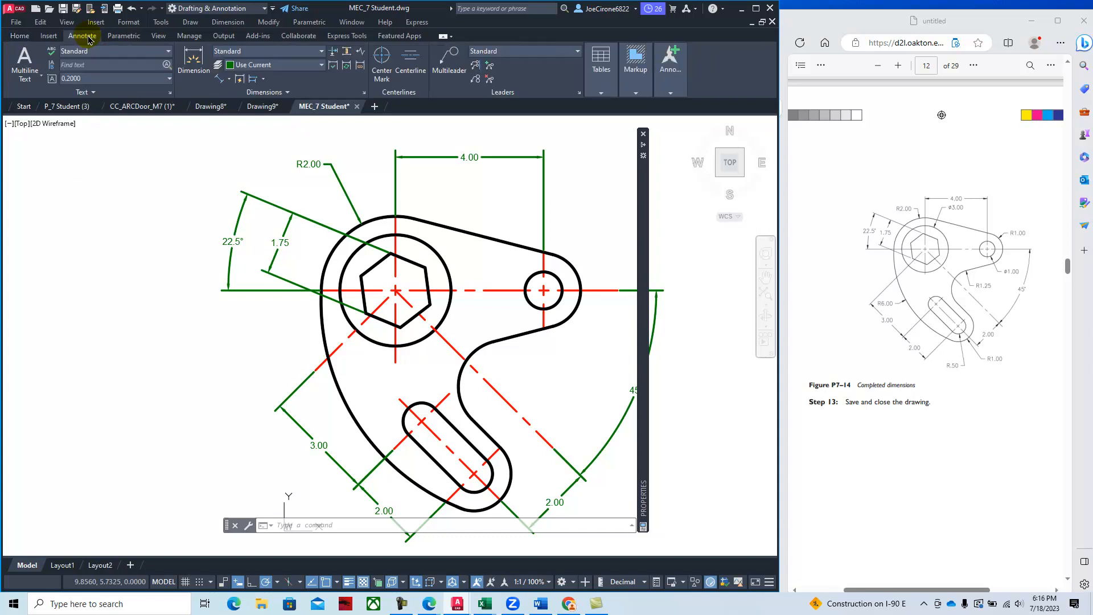
click(364, 94)
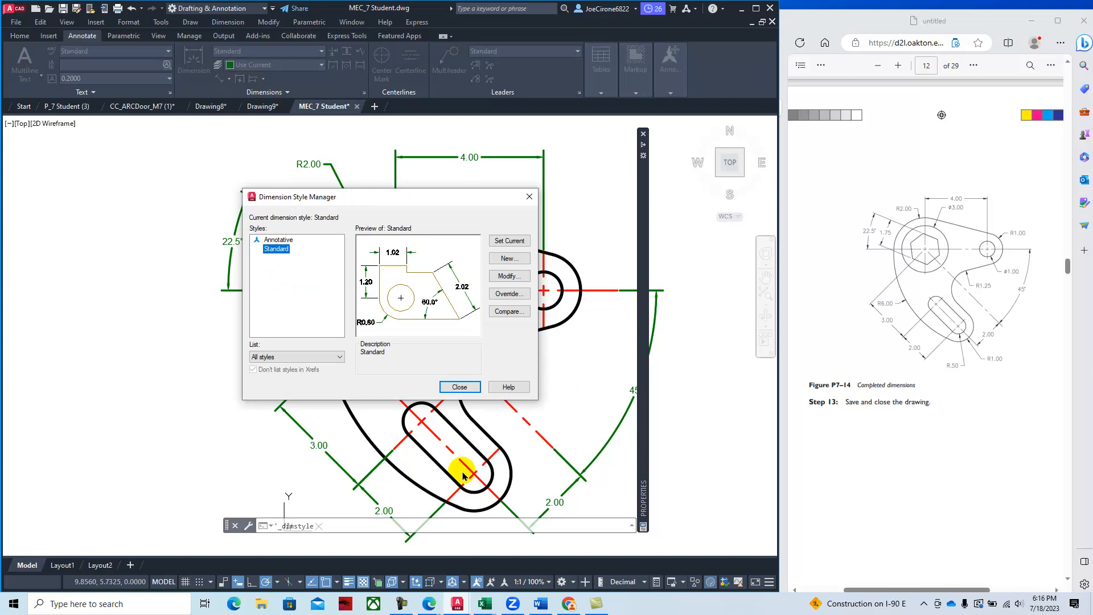
click(508, 276)
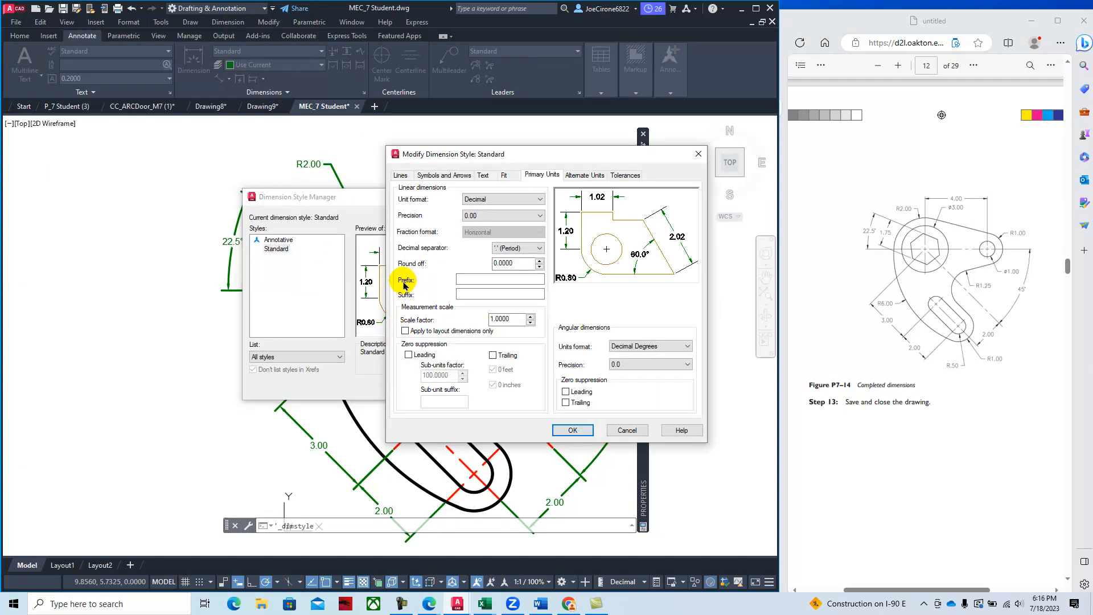
click(440, 176)
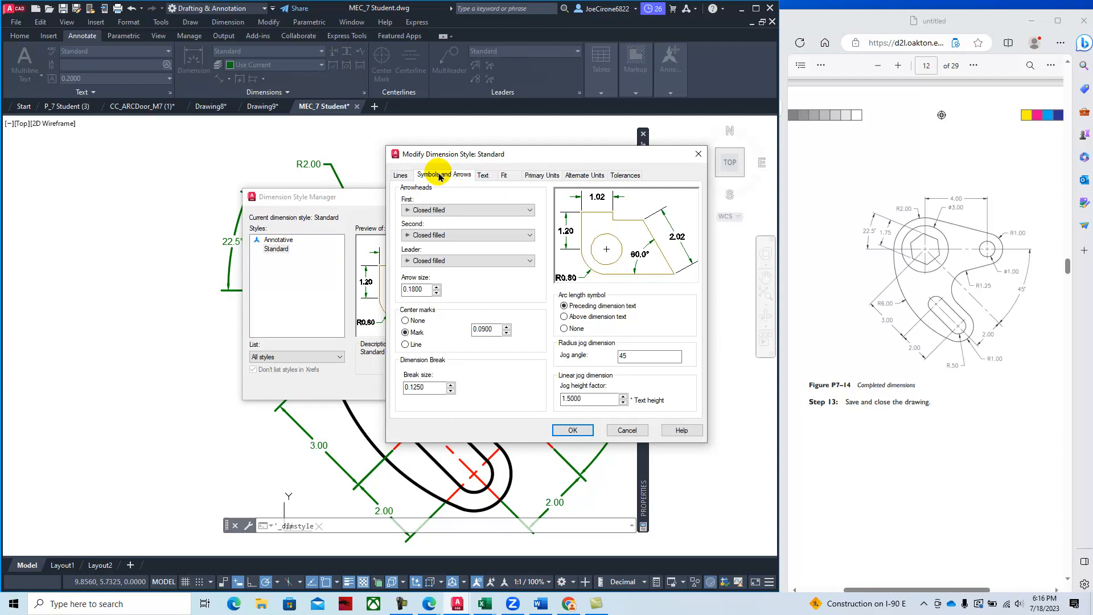
click(406, 320)
click(562, 430)
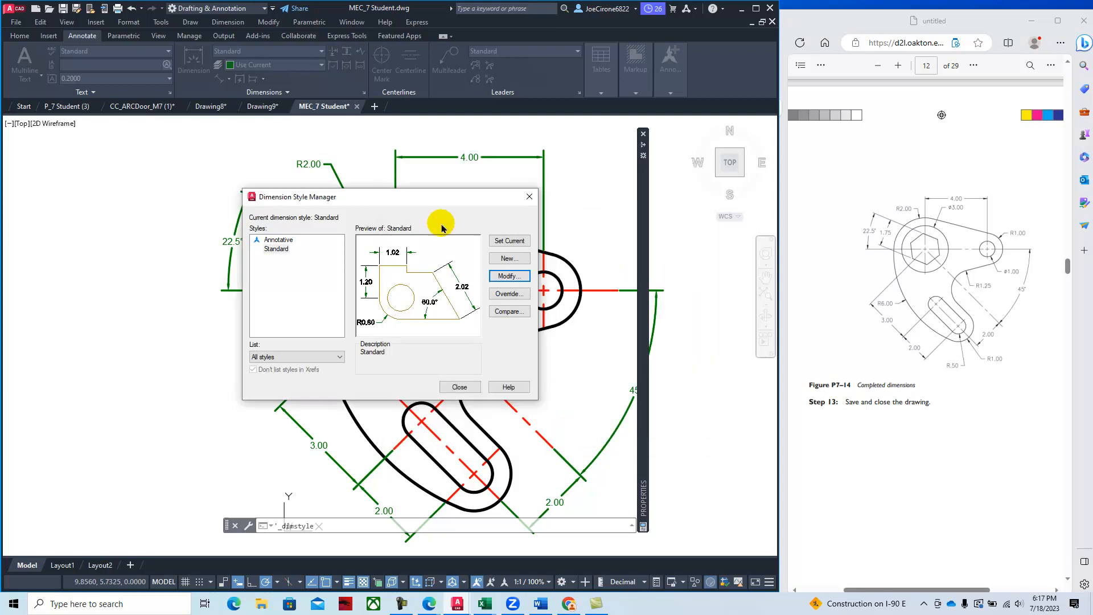
click(459, 387)
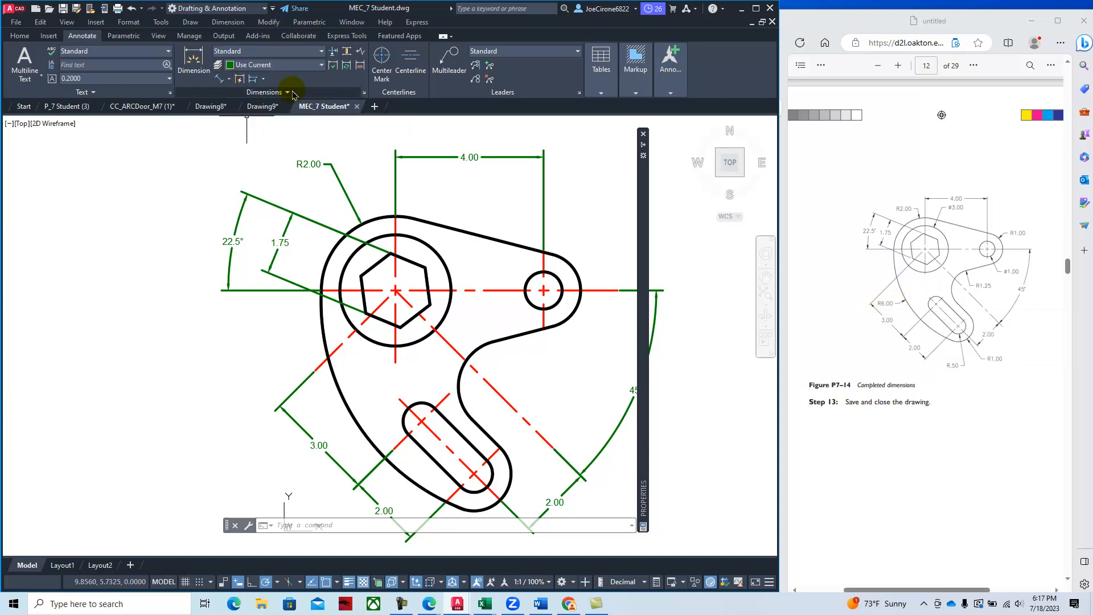
- Place a radius dimension on the bracket's large left-side arc, with its text just outside the arc
click(230, 81)
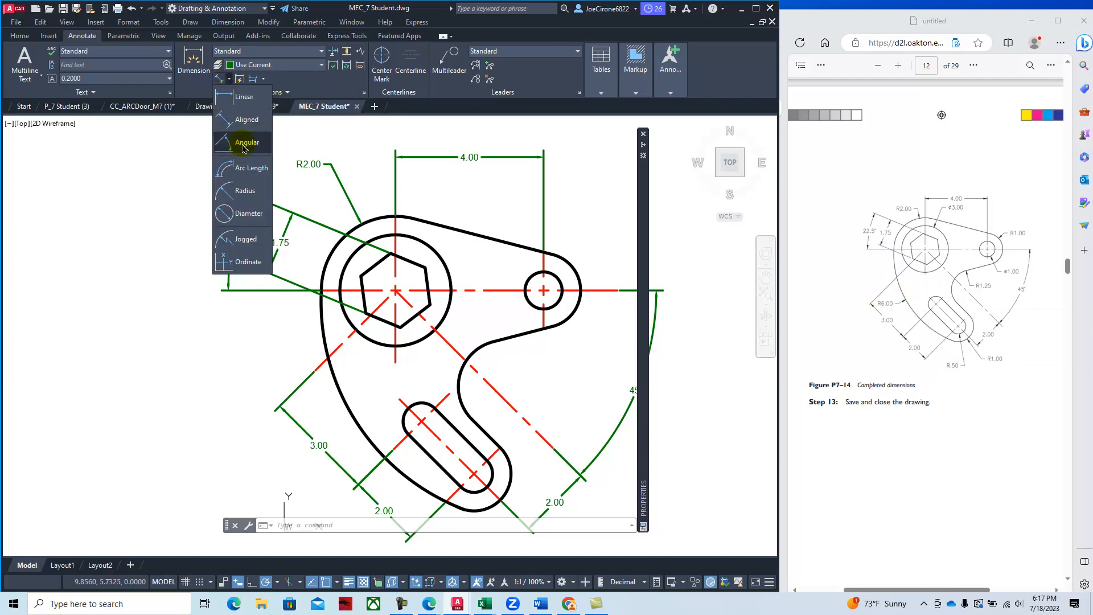
click(245, 191)
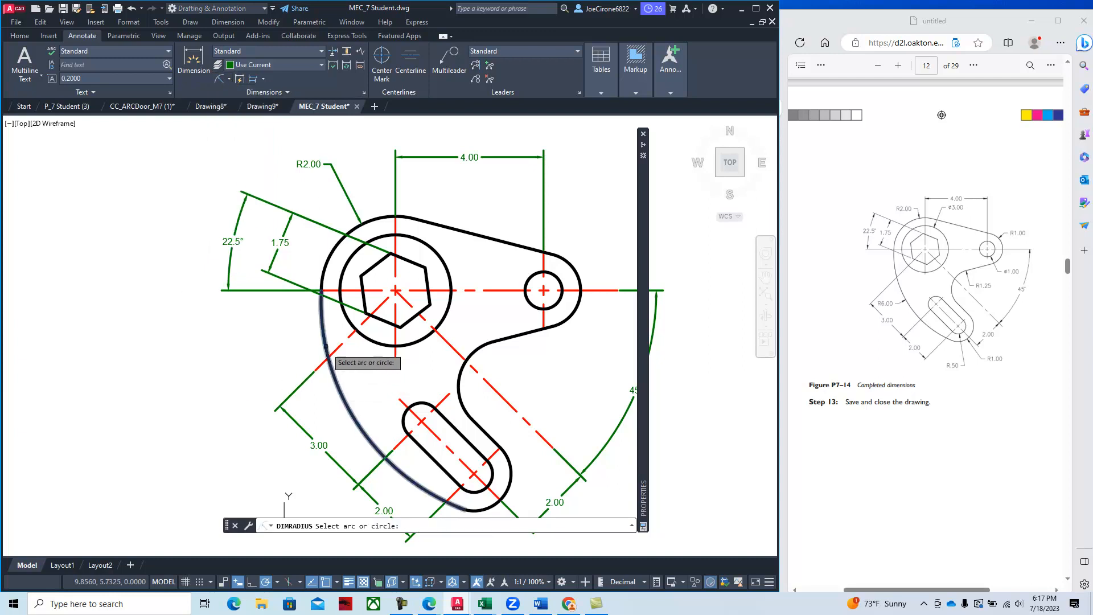
click(337, 385)
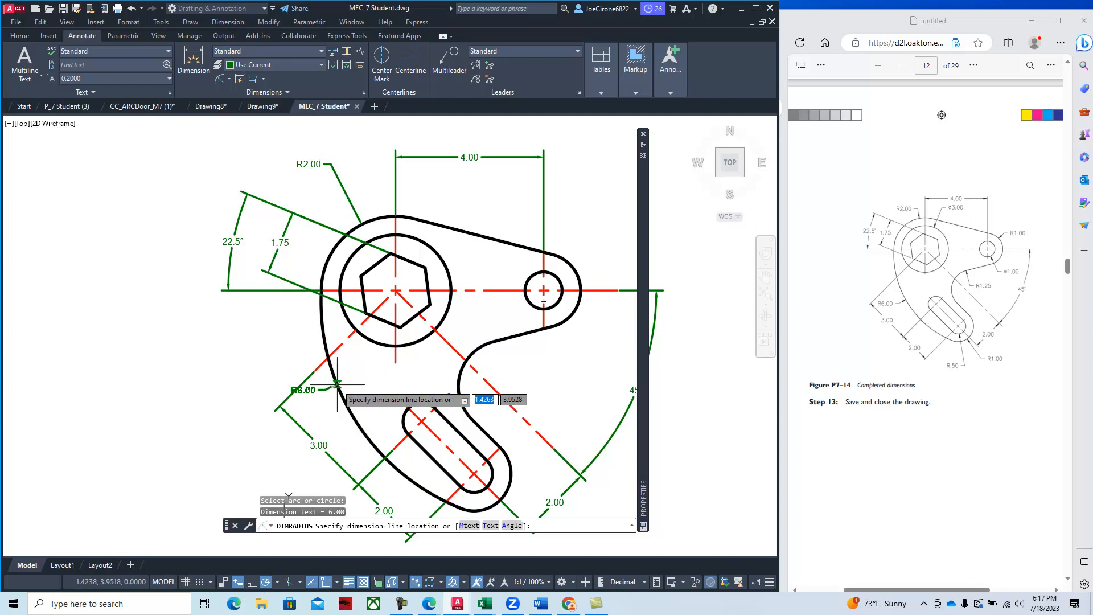
click(314, 403)
- Move the text of the large left-side arc's radius dimension closer to the arc, clear of the 3.00 dimension's extension line
scroll(386, 481, down, 2)
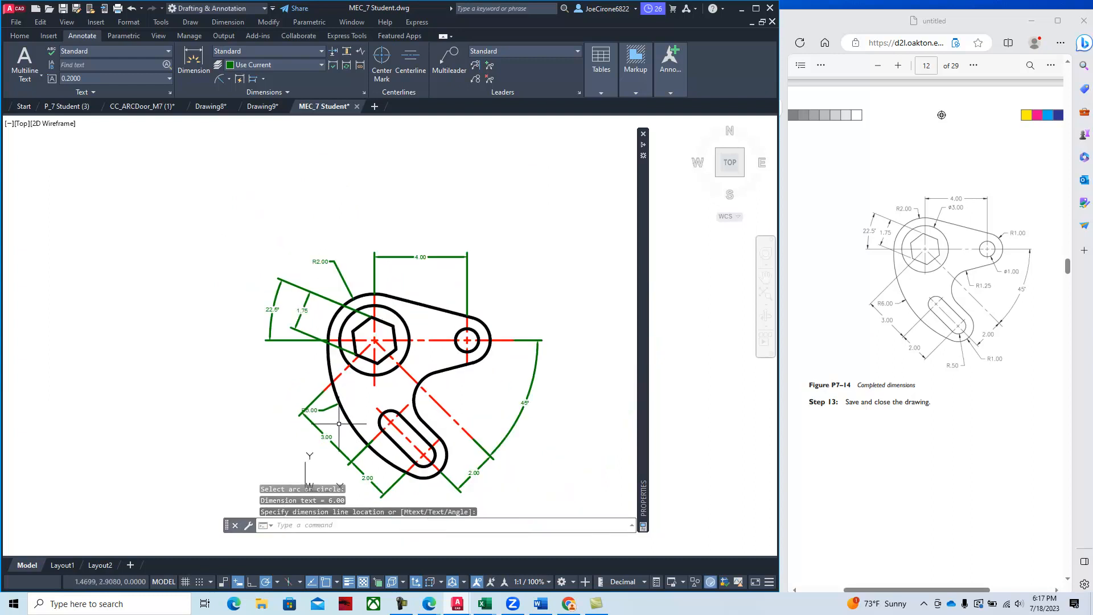
middle_drag(386, 480, 318, 305)
scroll(279, 296, up, 6)
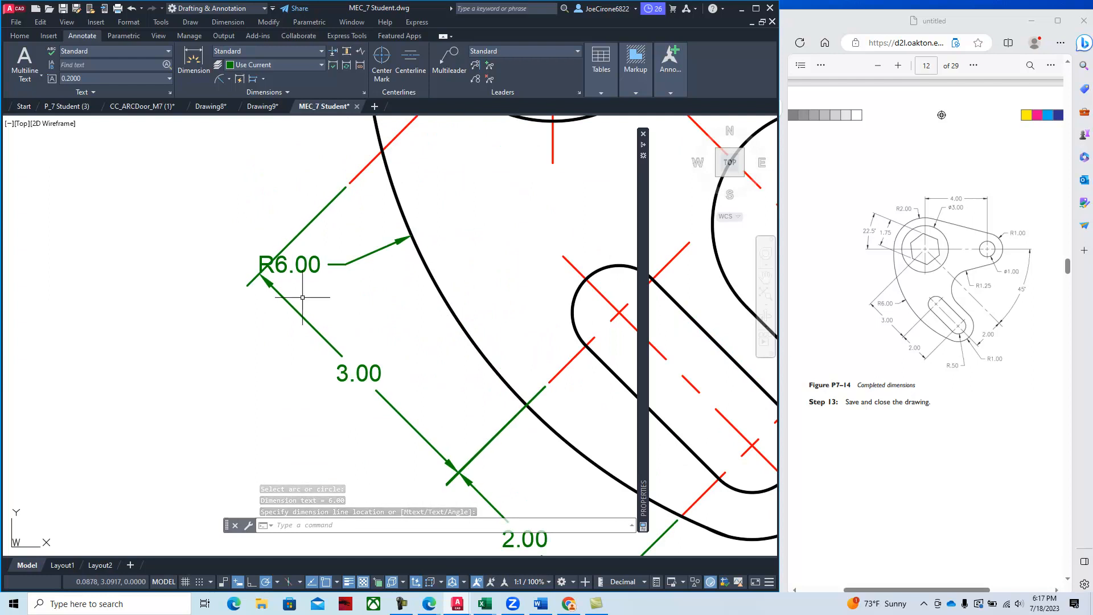
click(338, 266)
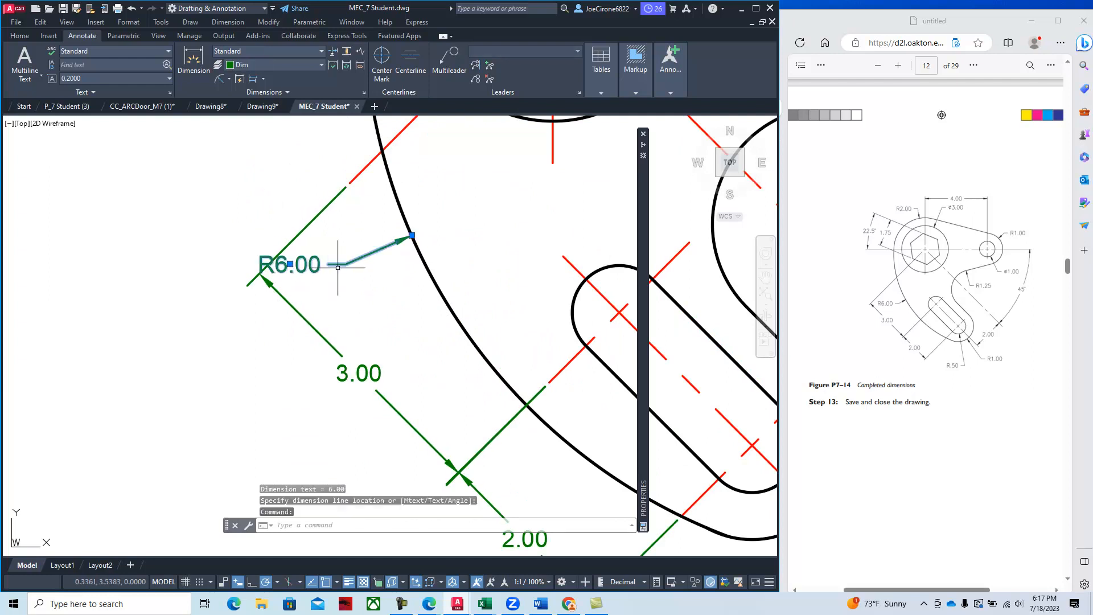
click(290, 264)
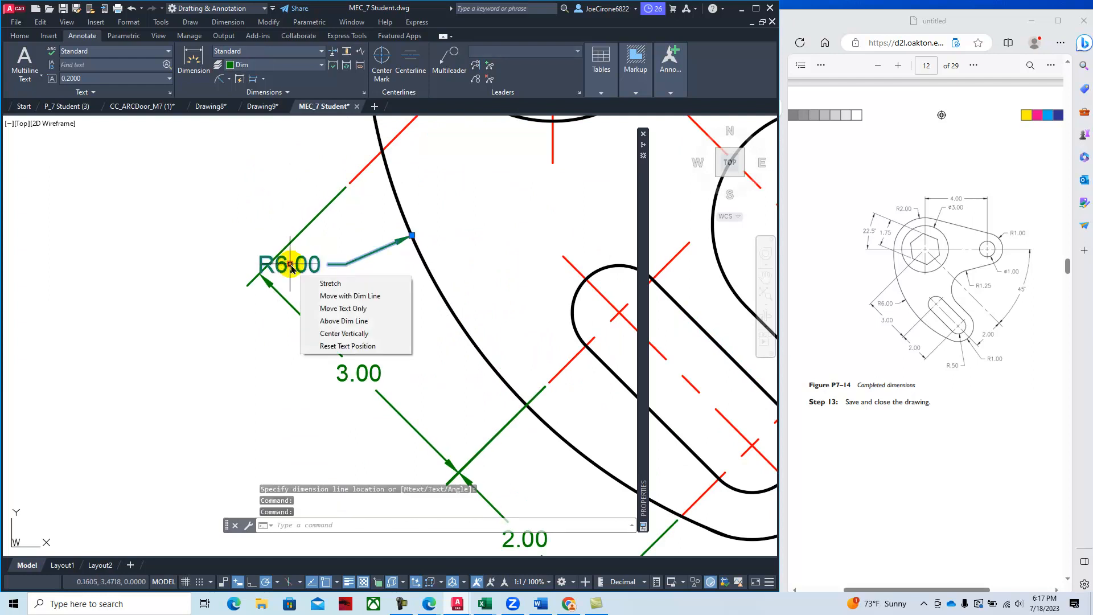
click(290, 264)
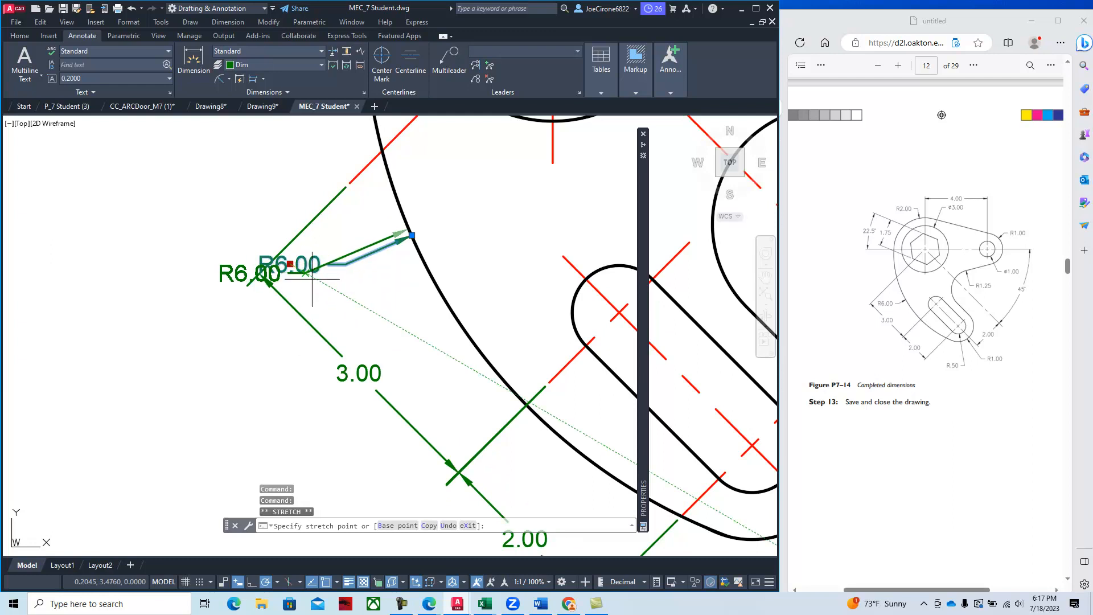
click(374, 287)
key(Escape)
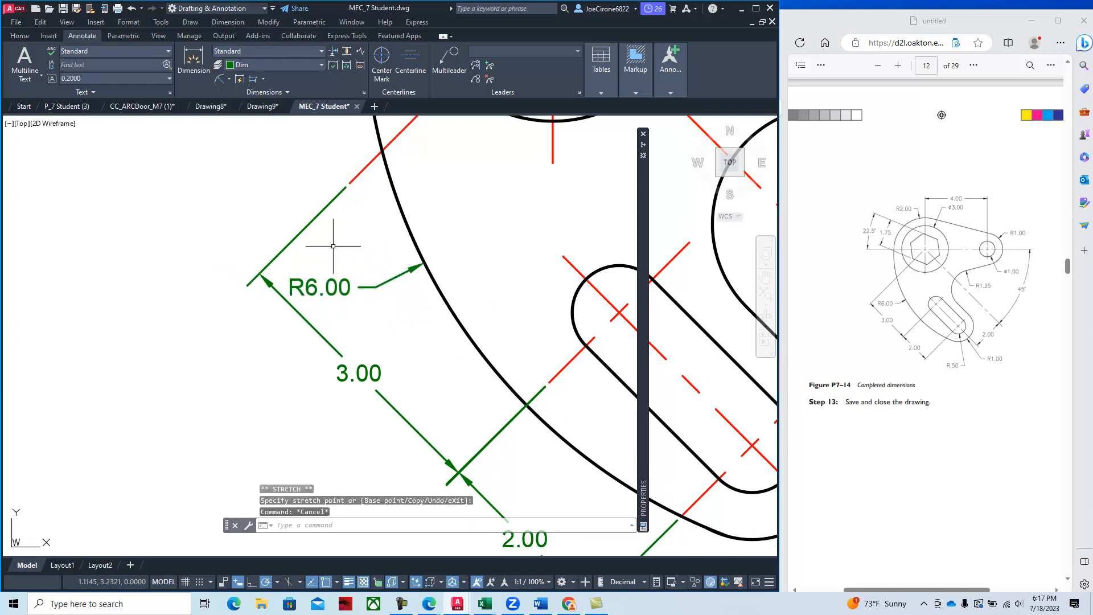
- Shift the 3.00 aligned dimension farther from the bracket and line up the adjacent 2.00 dimension with it
scroll(339, 350, down, 2)
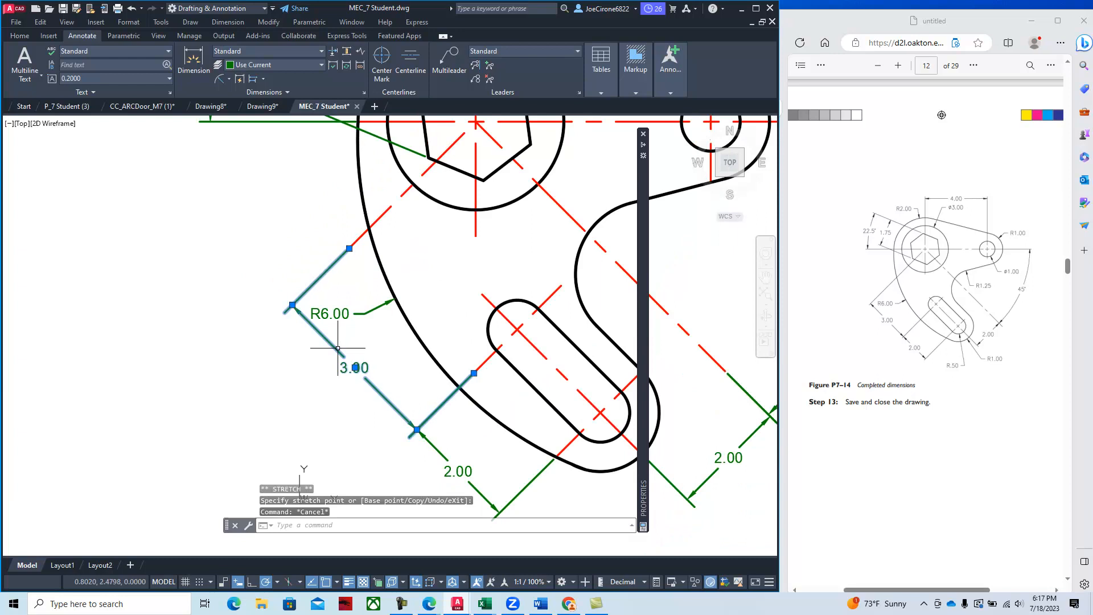
click(292, 305)
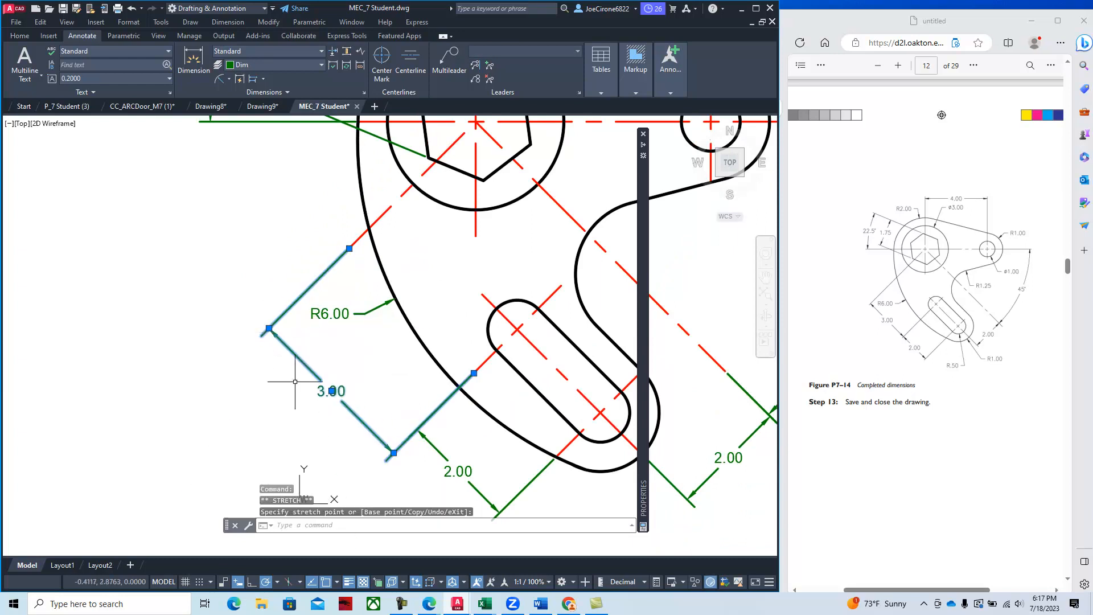
middle_drag(414, 391, 403, 289)
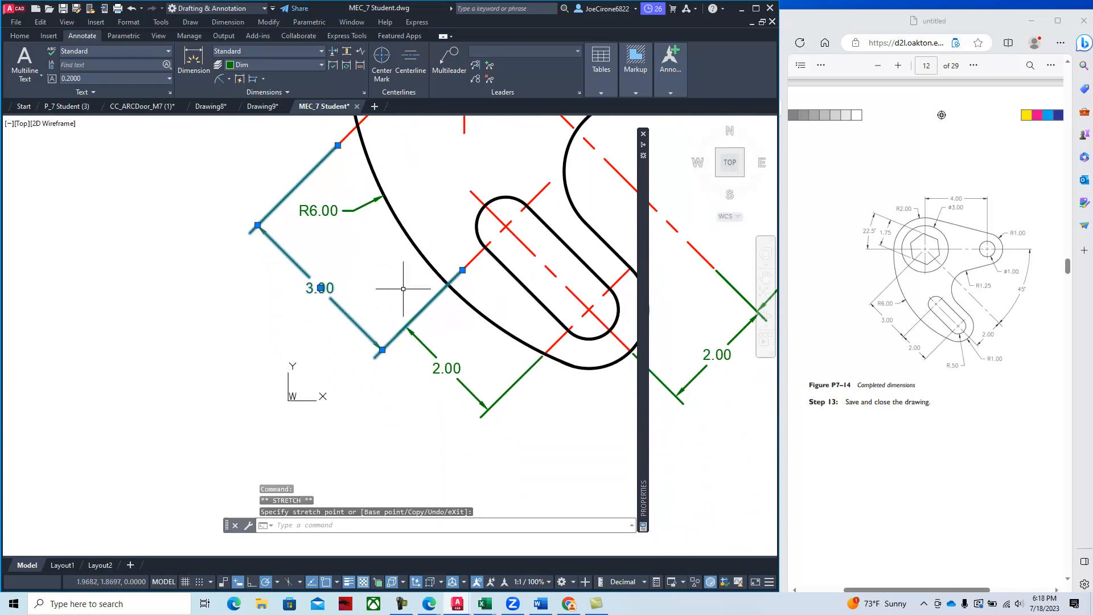
click(405, 326)
click(405, 325)
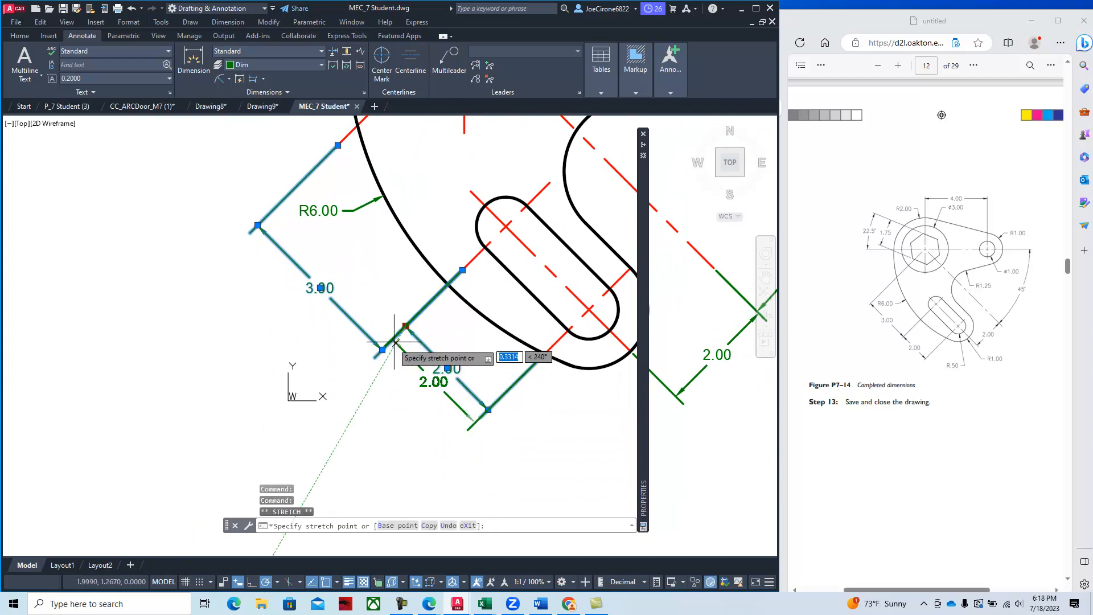
key(Escape)
key(Escape)
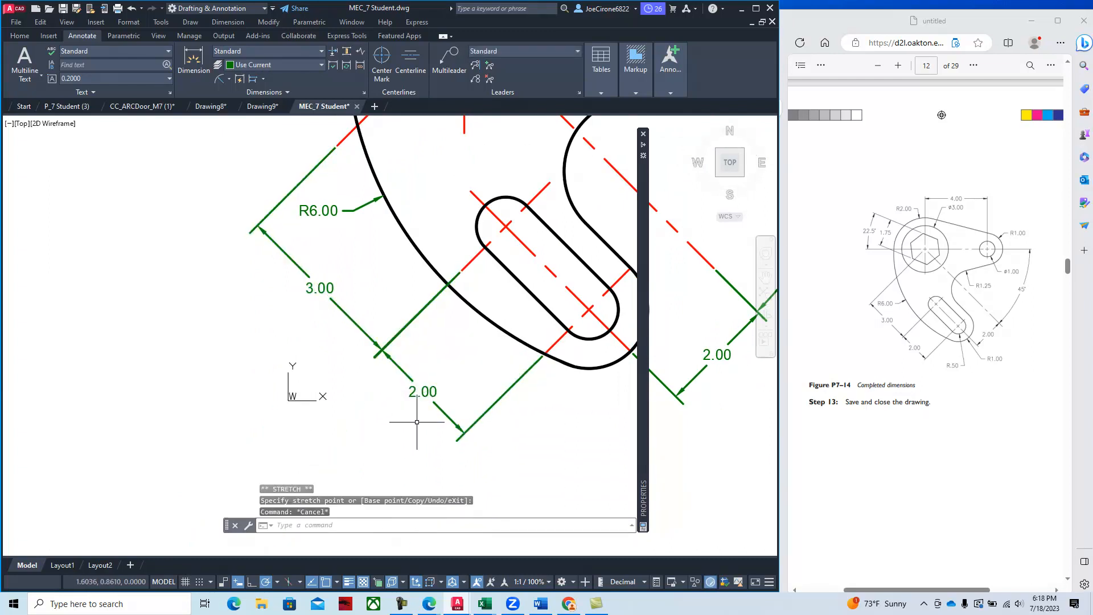
- Try a radius dimension on the bracket's lower outer arc around the slot, with its text below, and erase it
scroll(432, 410, down, 2)
mouse_move(416, 344)
middle_down()
mouse_move(322, 394)
mouse_move(325, 417)
middle_up()
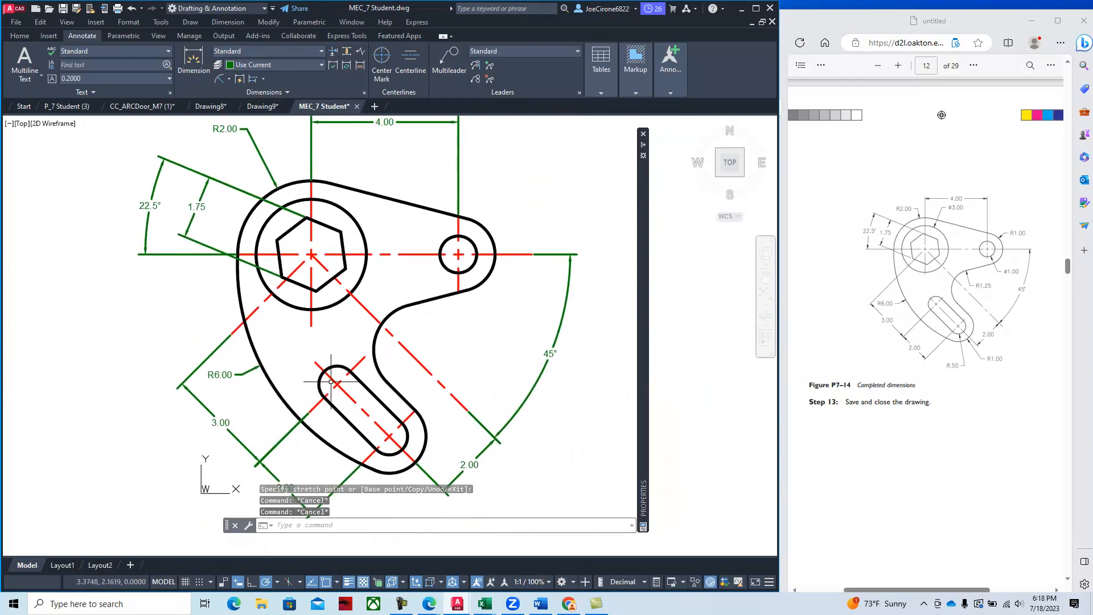
scroll(329, 380, down, 2)
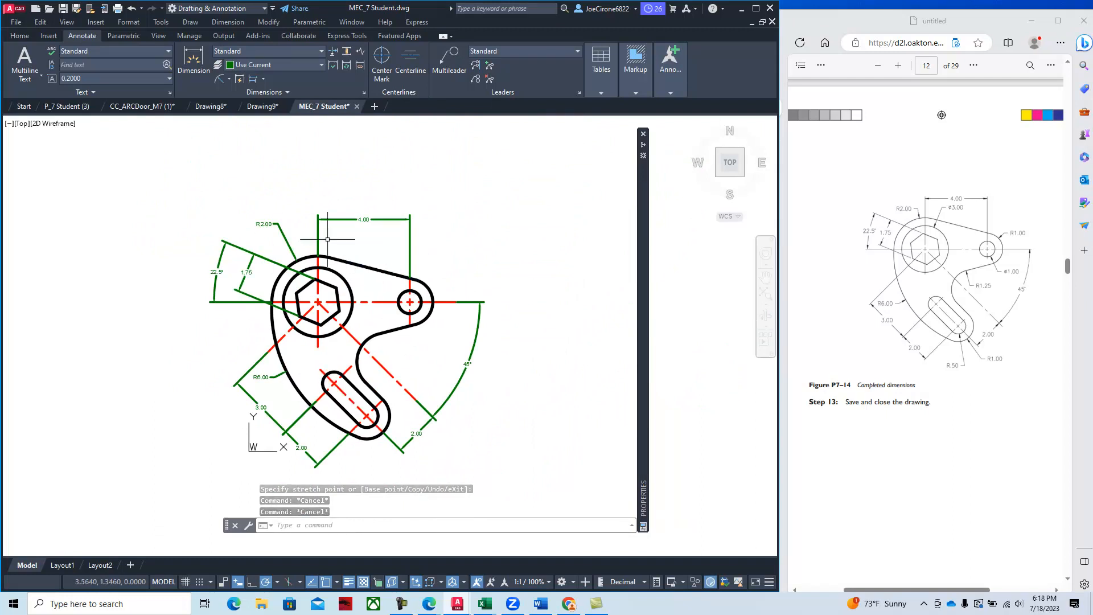
middle_drag(365, 372, 363, 345)
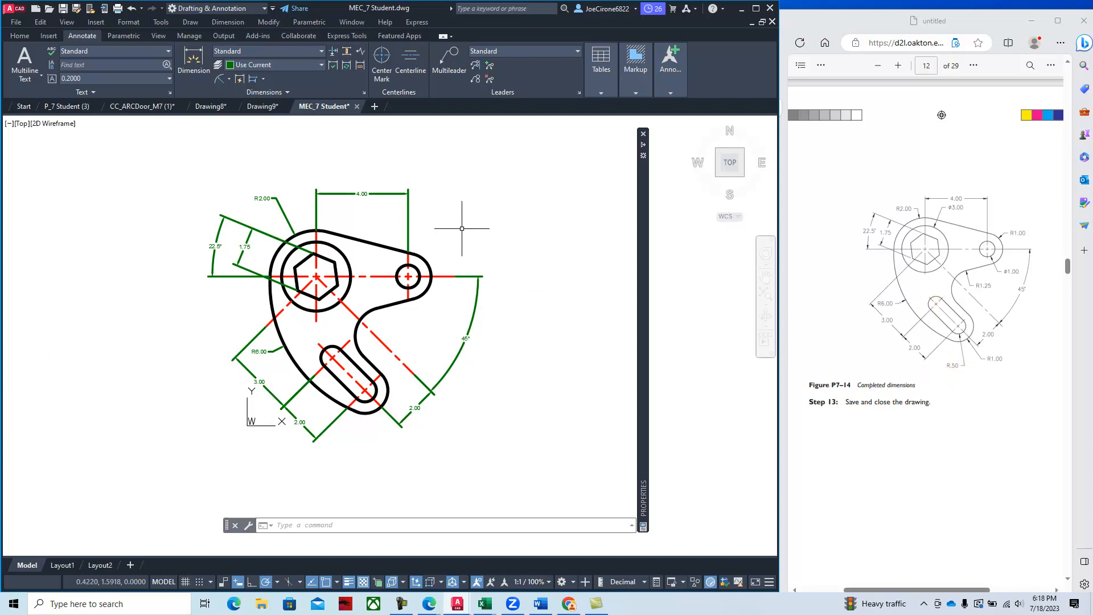
click(219, 83)
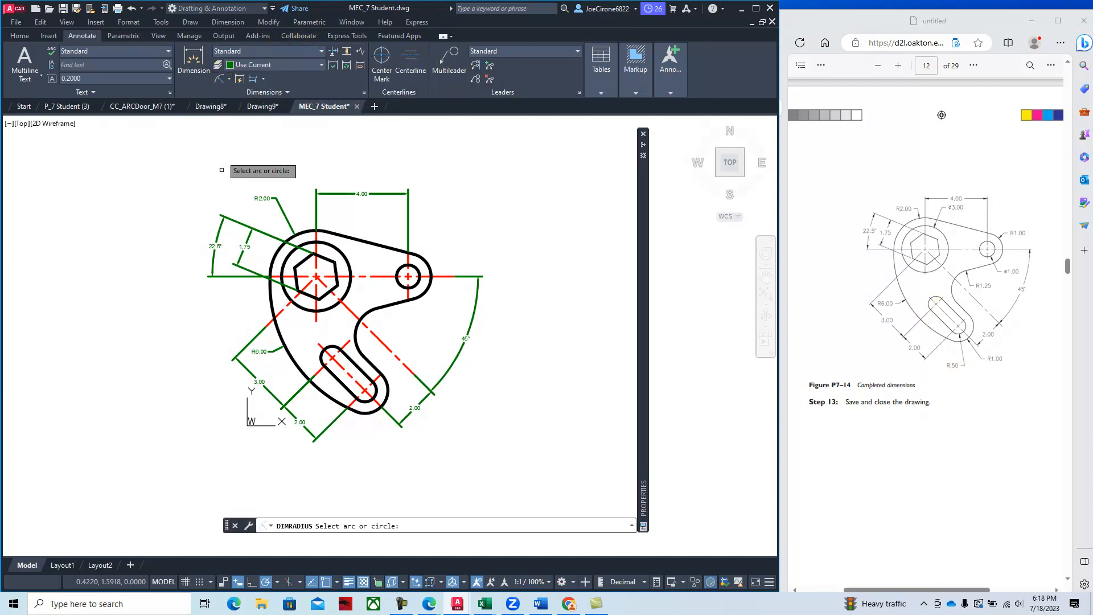
click(370, 414)
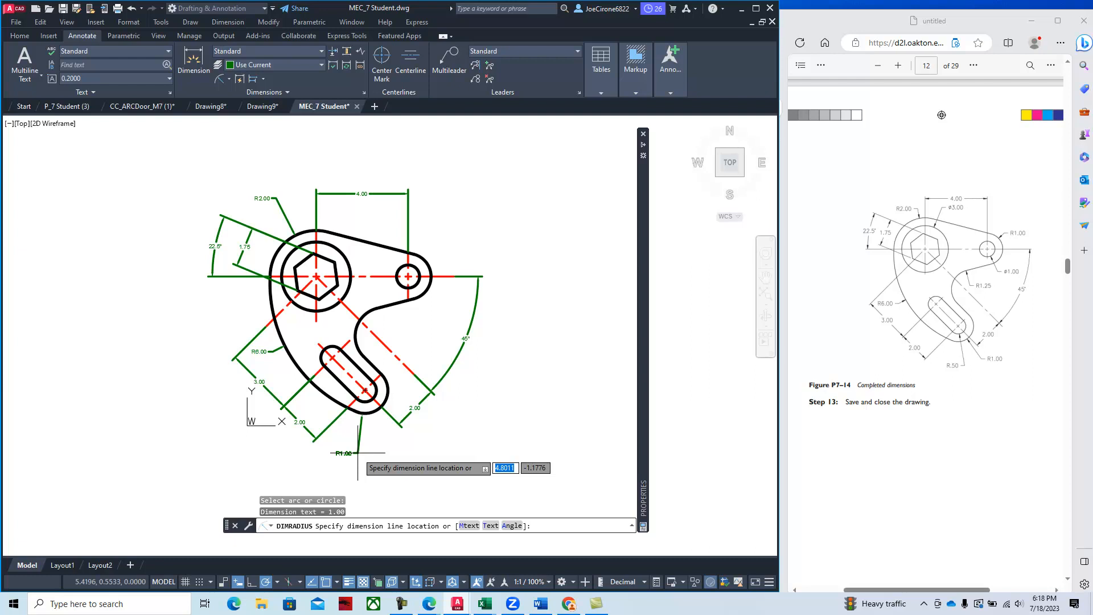
click(357, 453)
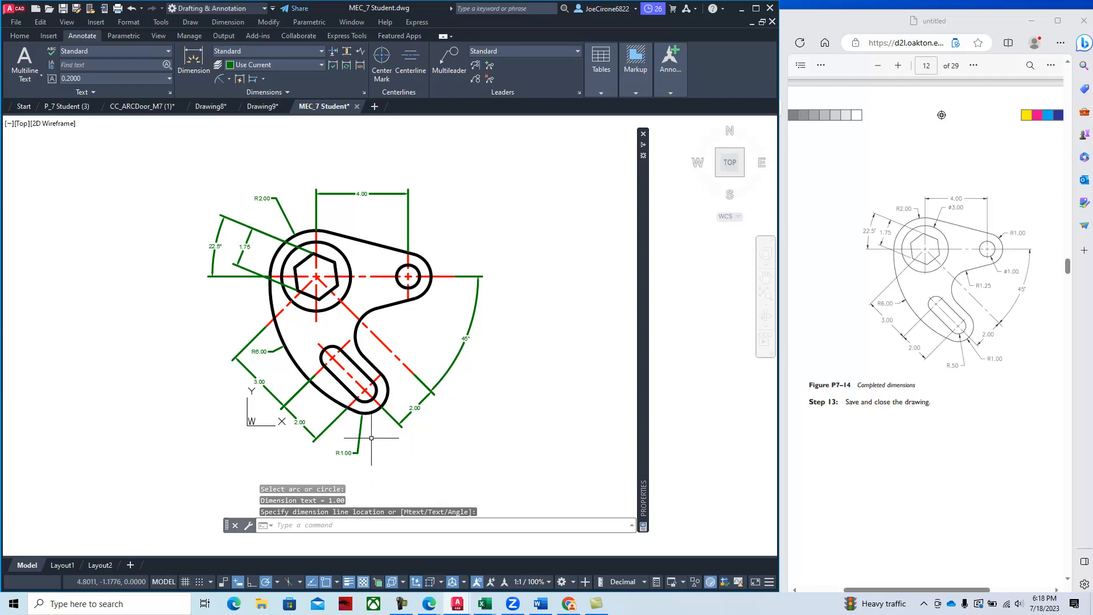
scroll(381, 441, up, 5)
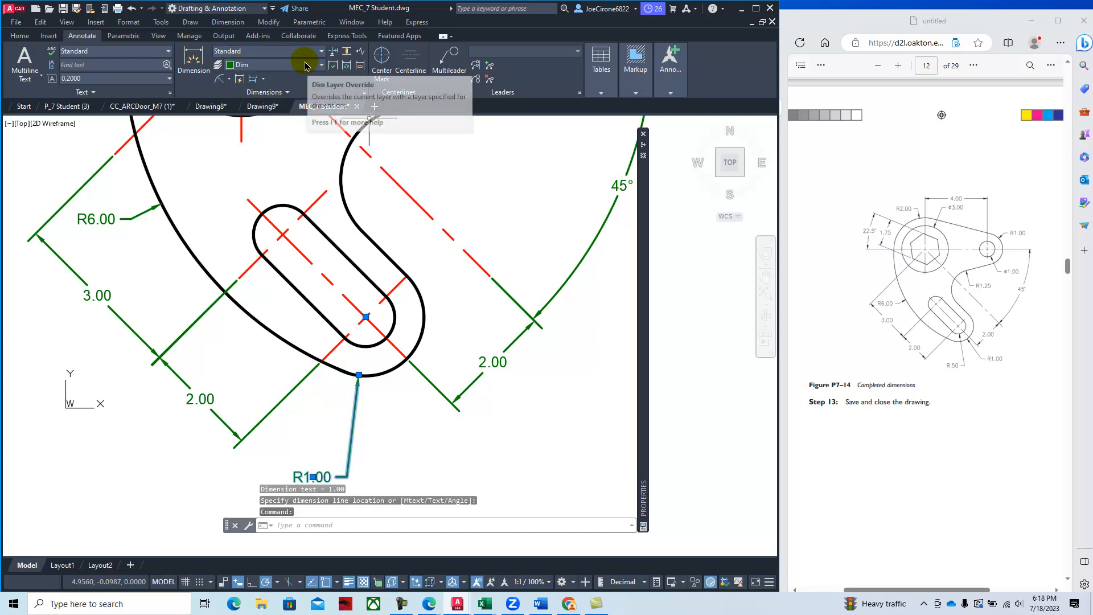
key(Delete)
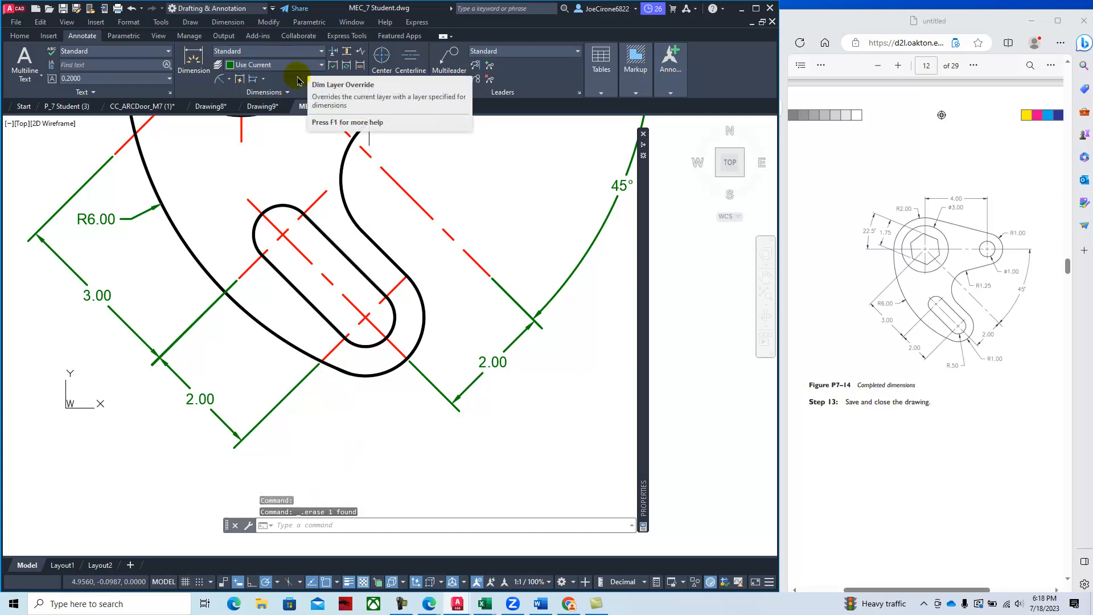
- Place a radius dimension on the slot's lower end arc, with its text below the bracket
click(222, 83)
click(373, 344)
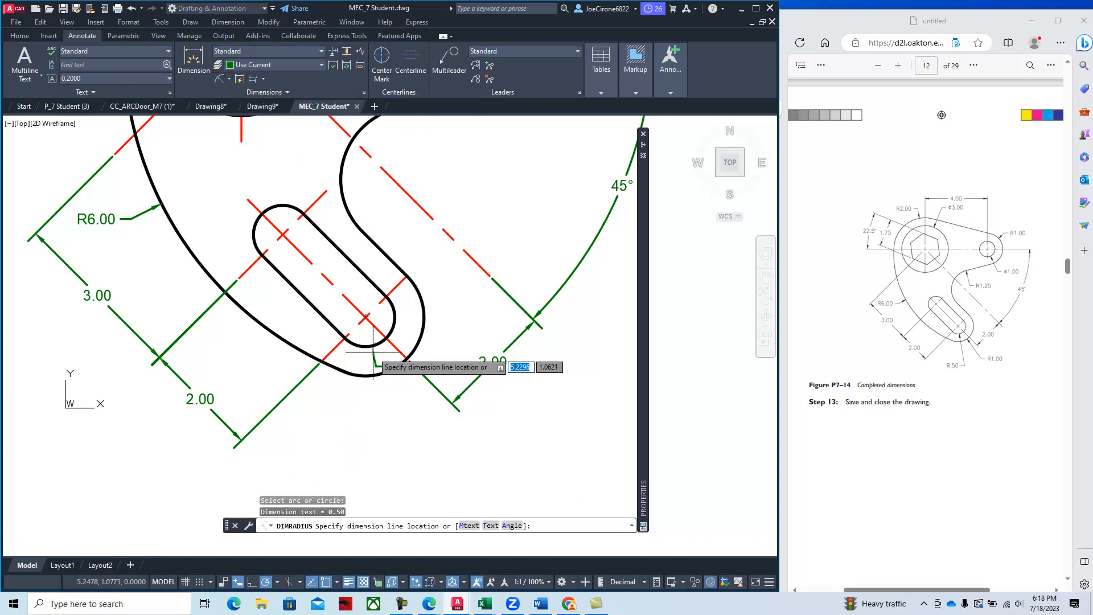
click(358, 482)
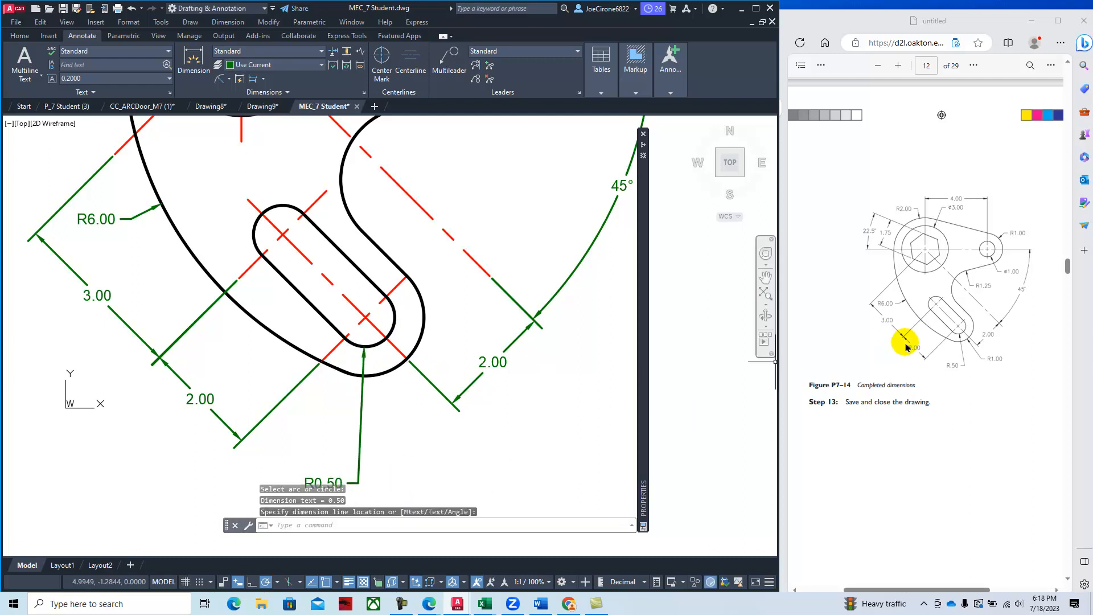
- Place a radius dimension on the bracket's concave inner arc, with its text just below and right of the arc
middle_drag(581, 299, 569, 438)
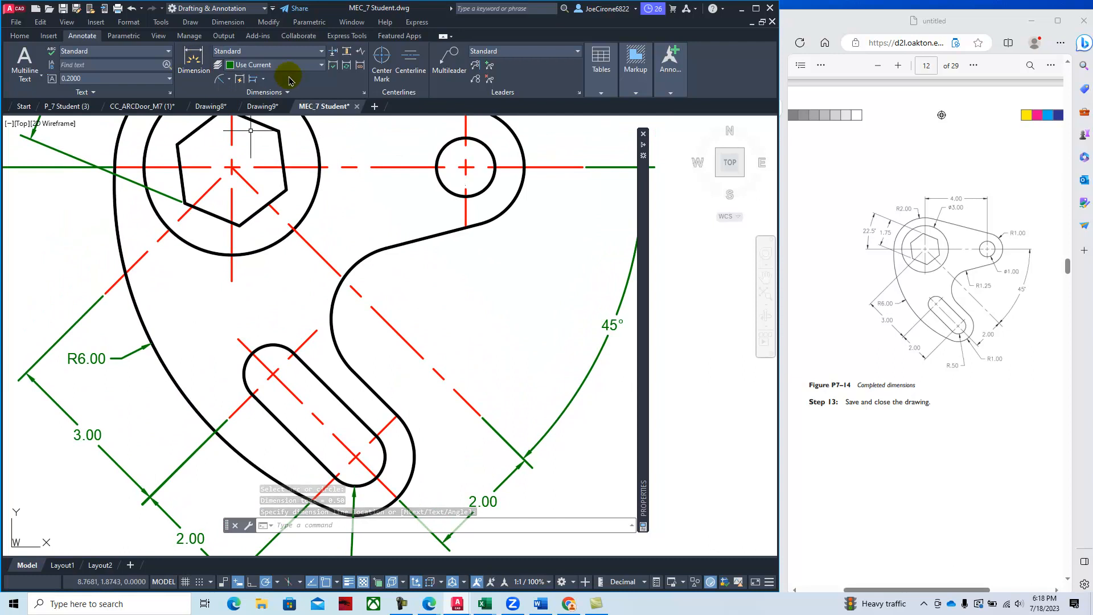
click(218, 80)
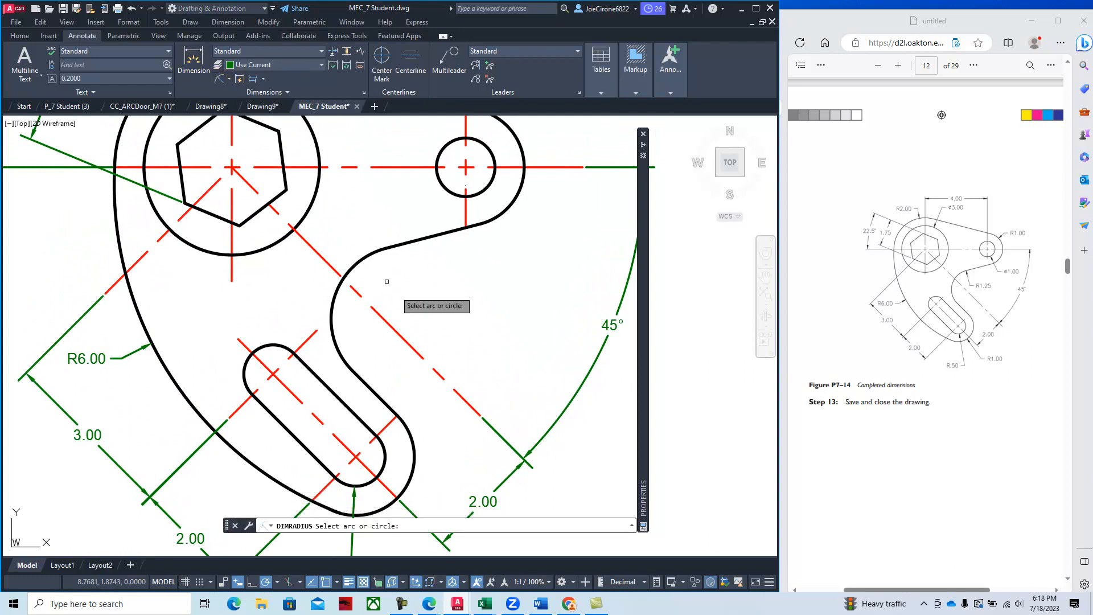
click(365, 257)
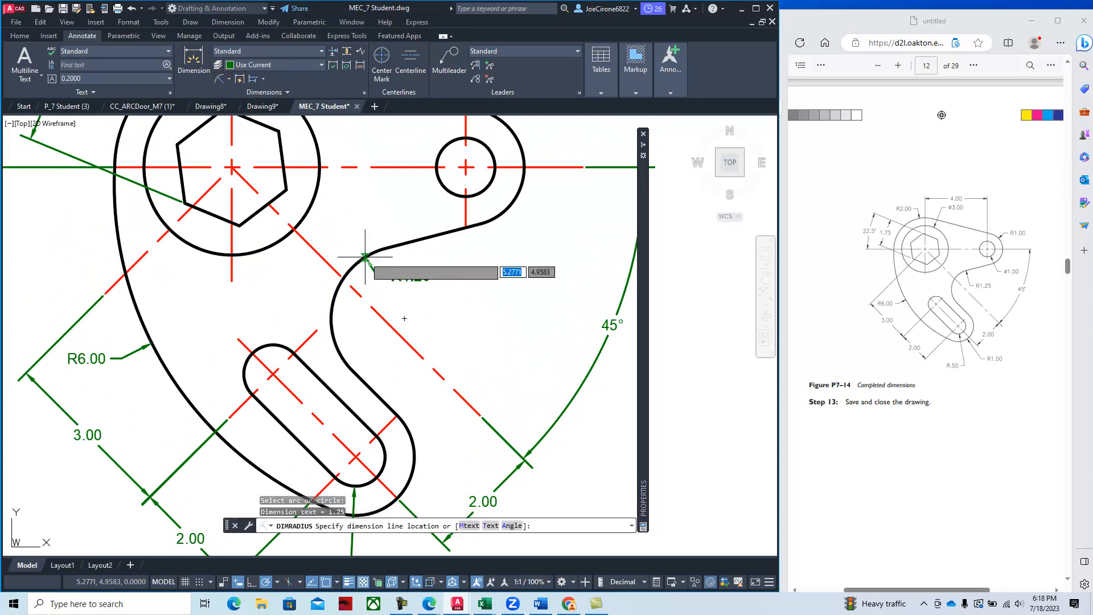
click(382, 281)
- Place a radius dimension on the outer arc around the small hole, with its text above and right of the arc
middle_drag(467, 228, 427, 376)
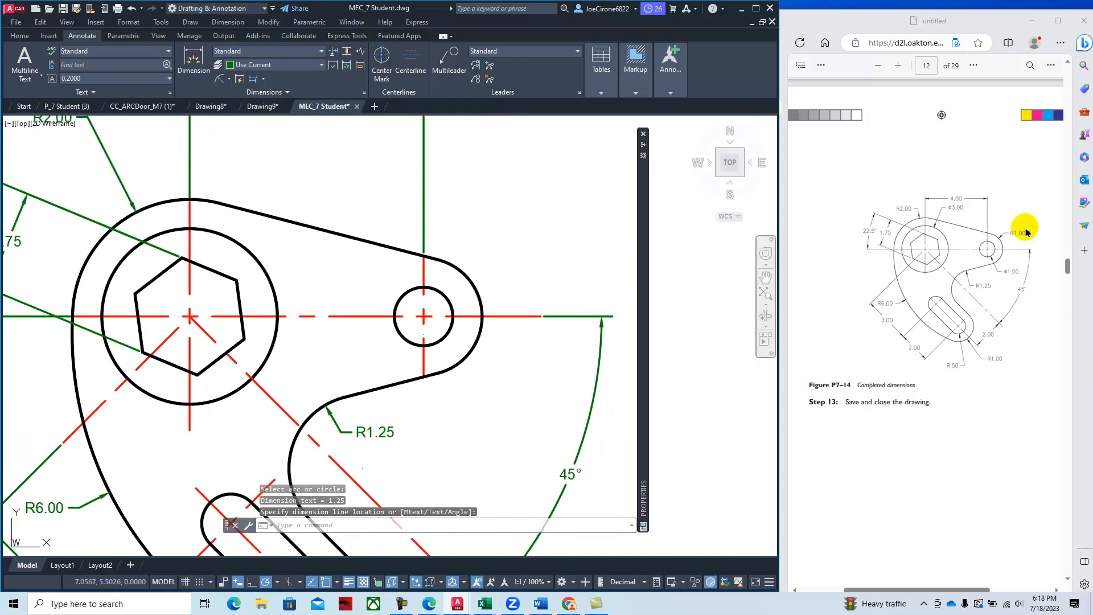
right_click(499, 233)
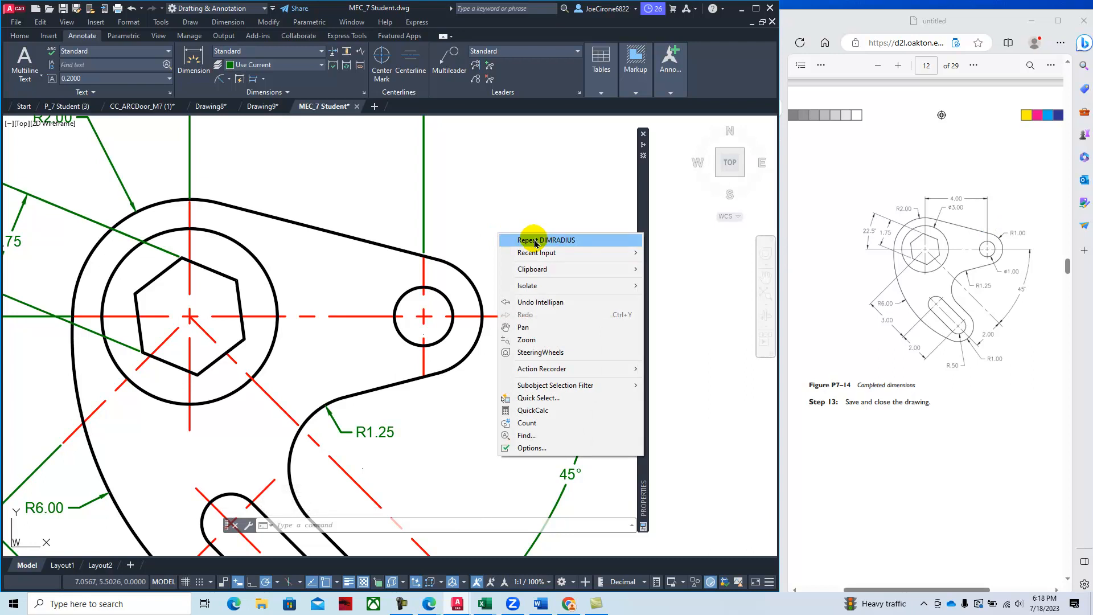
click(535, 241)
click(463, 272)
click(501, 225)
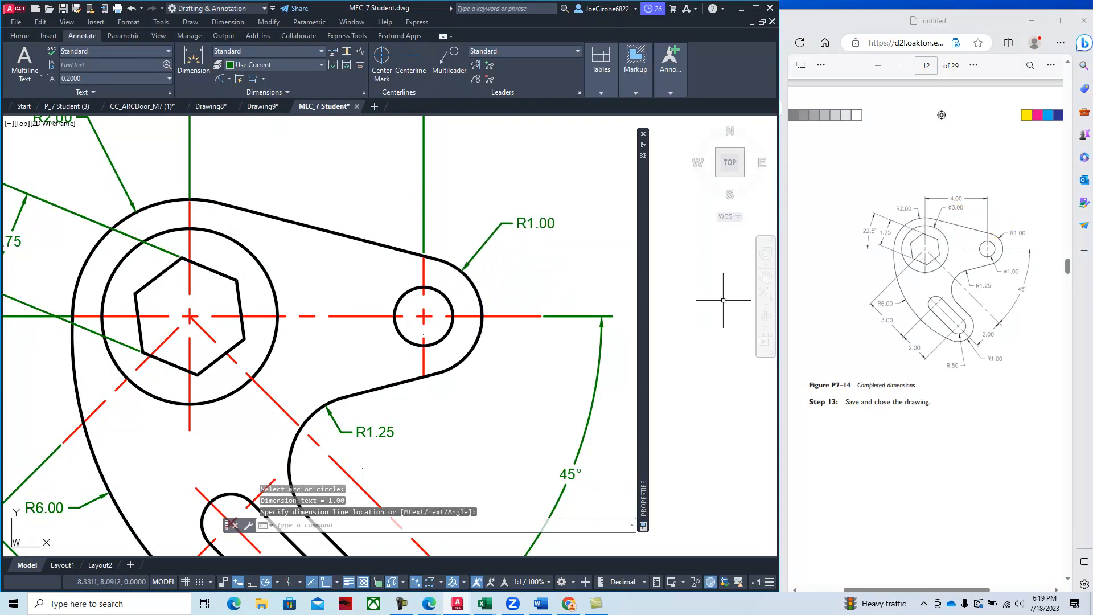
- Place a diameter dimension on the small hole, with its text below and right, outside the bracket
scroll(610, 345, down, 2)
middle_drag(537, 335, 546, 362)
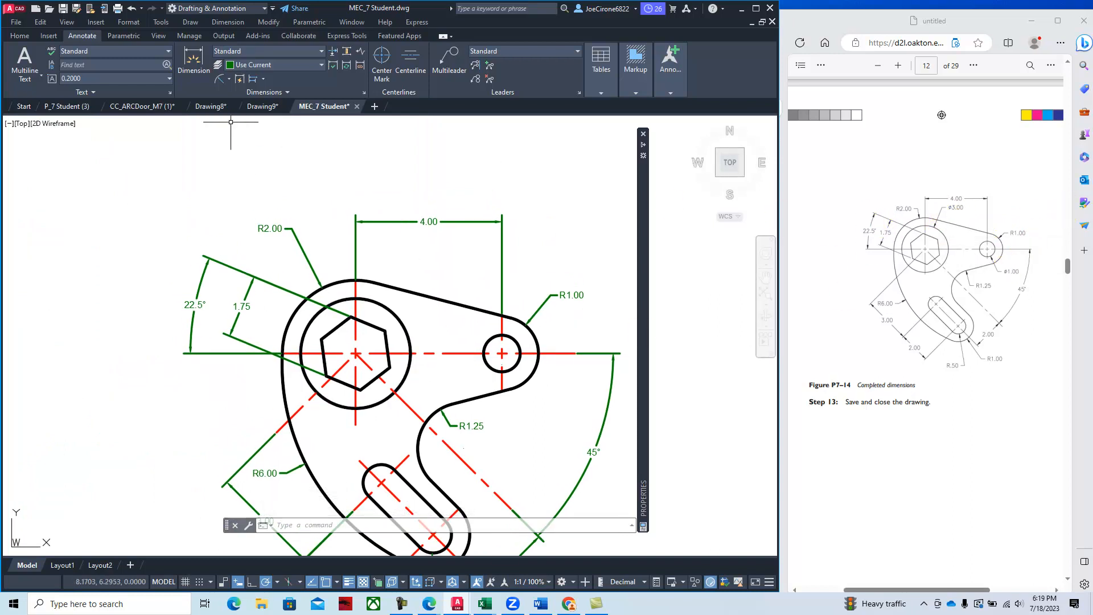
click(228, 79)
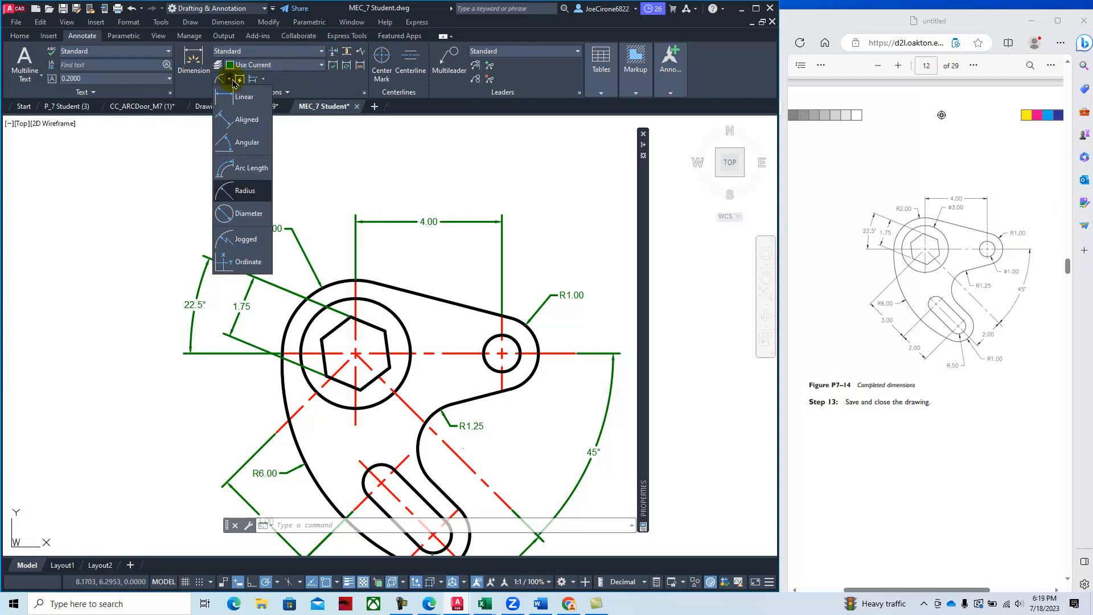
click(248, 216)
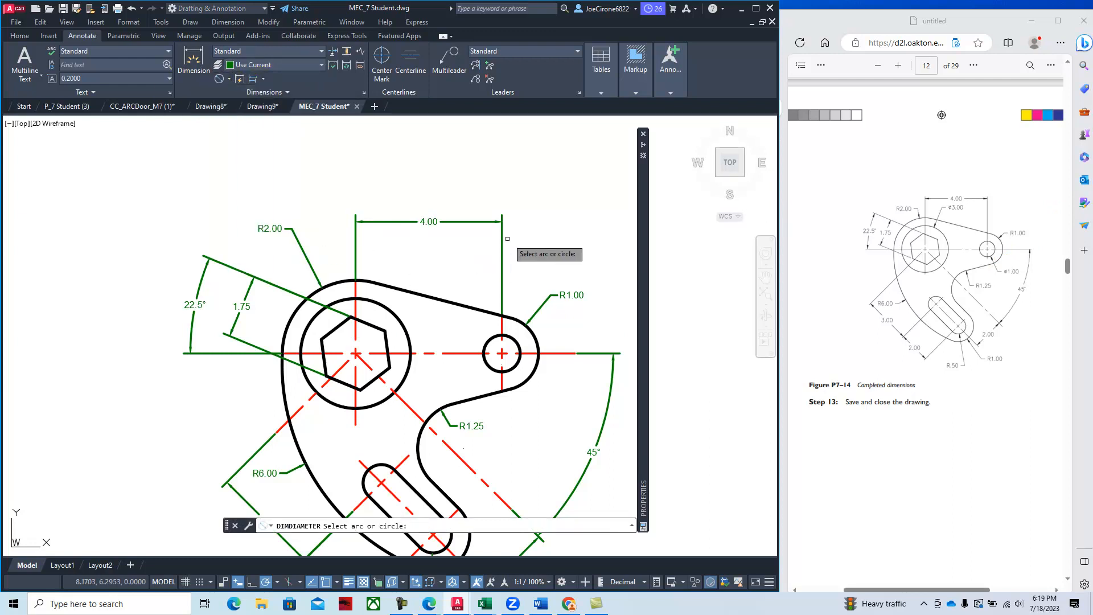
click(515, 367)
click(534, 415)
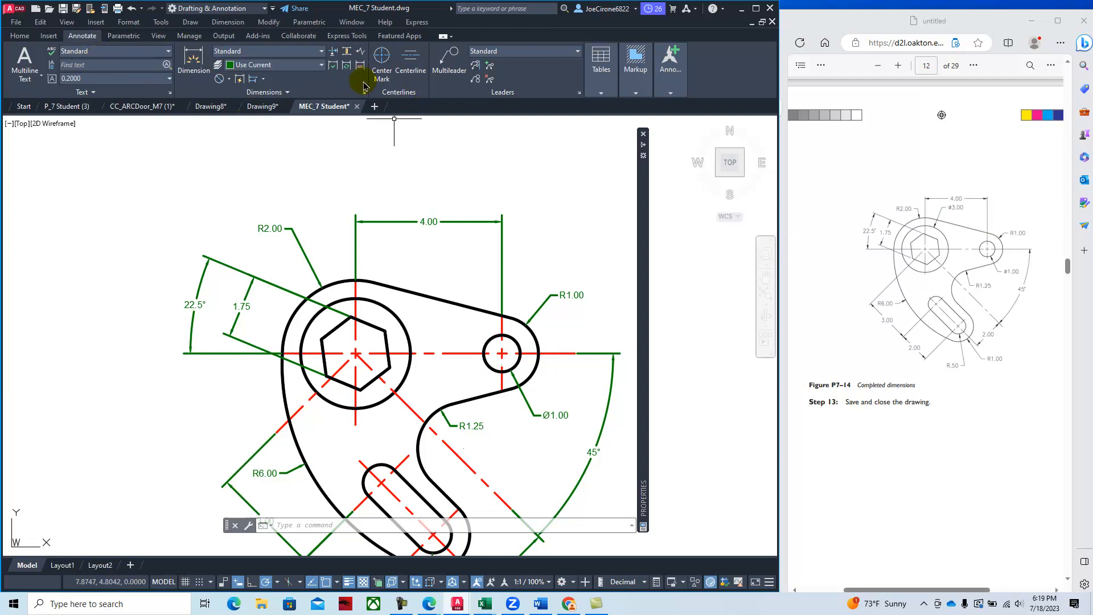
- Place a diameter dimension on the large circle around the hexagon, with its text above and right, outside the bracket
click(219, 78)
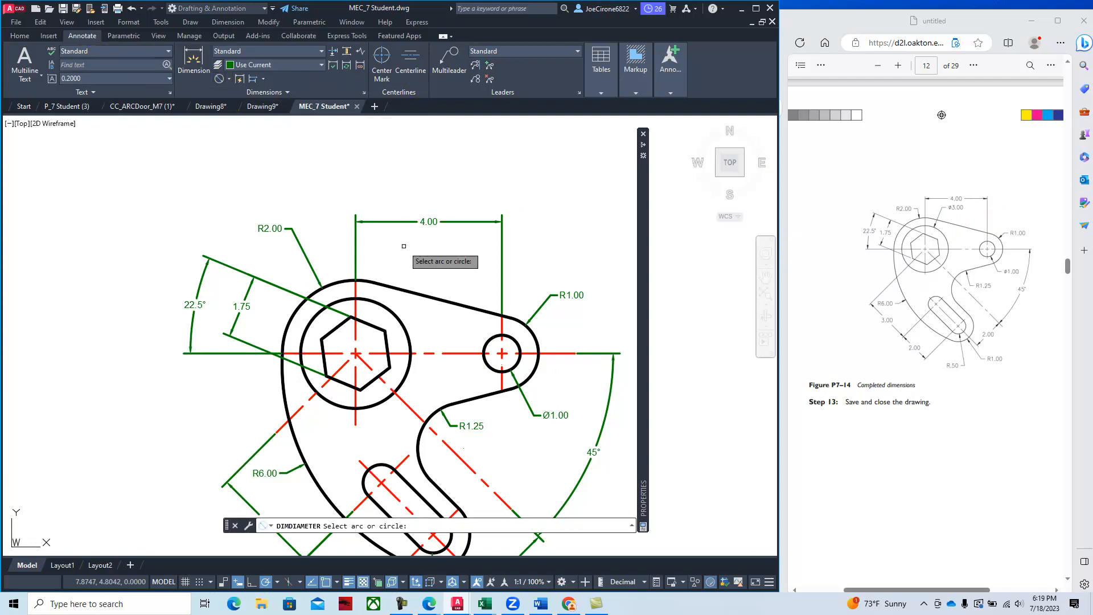
click(383, 306)
click(427, 251)
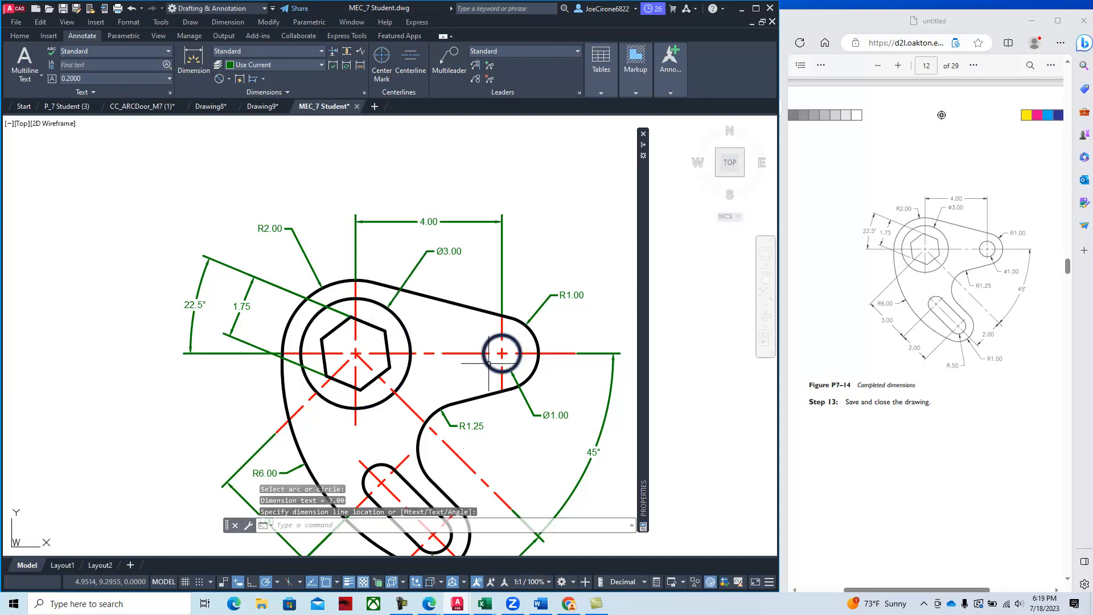
- Review the whole dimensioned bracket and continue in the lab instructions to Exercise 7-1 on page 13
scroll(563, 277, down, 2)
middle_drag(558, 310, 485, 279)
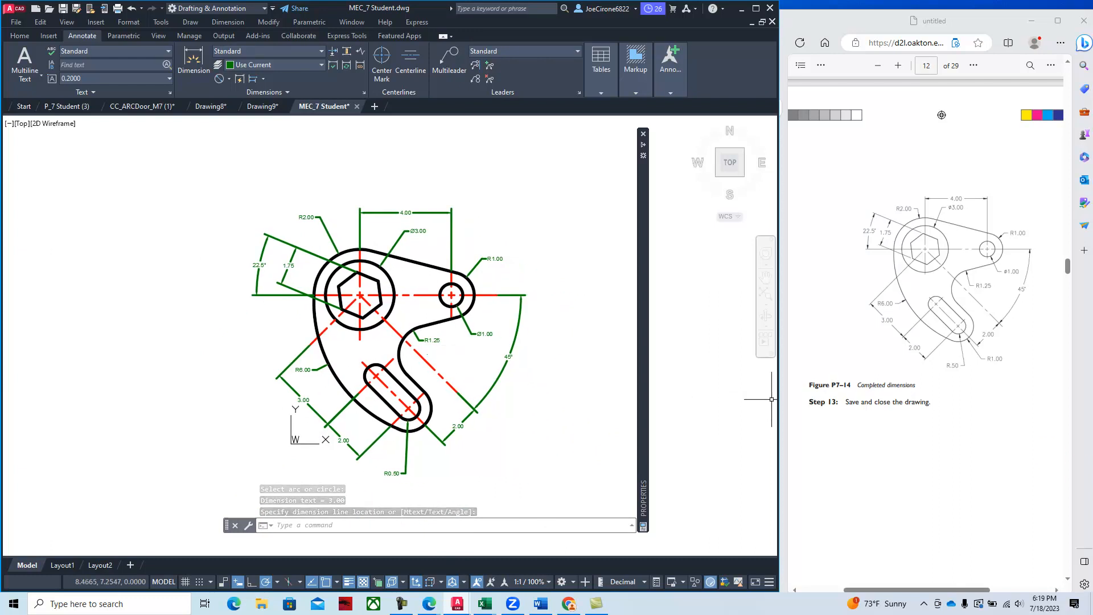
scroll(954, 399, down, 8)
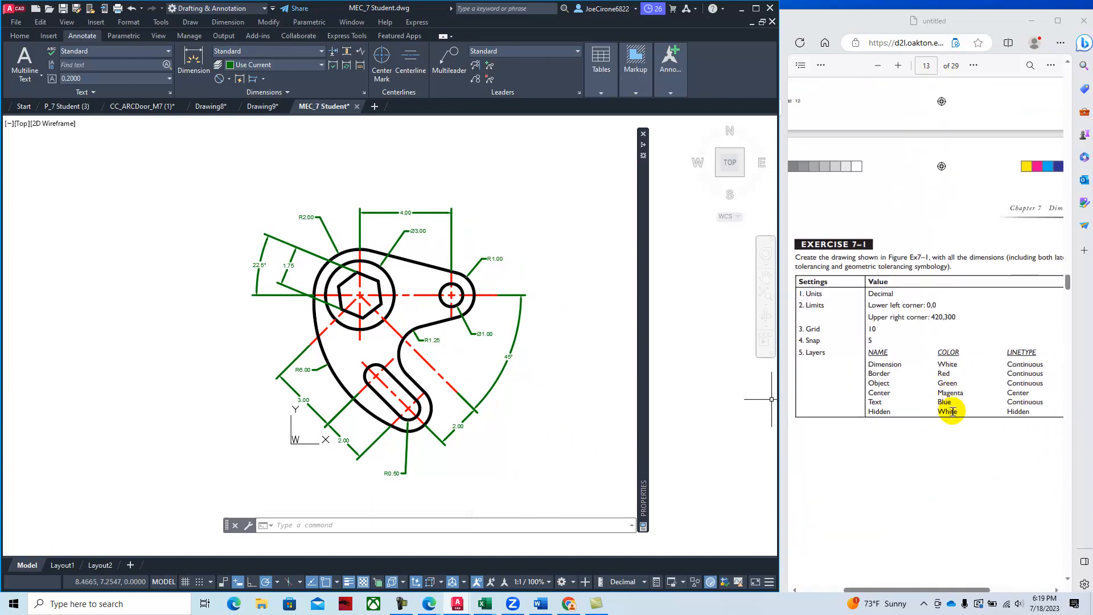
- Look over Exercise 7-1 and its completed drawing in the lab instructions, and return to Figure P7-14 and Step 13 on page 12
scroll(952, 411, down, 10)
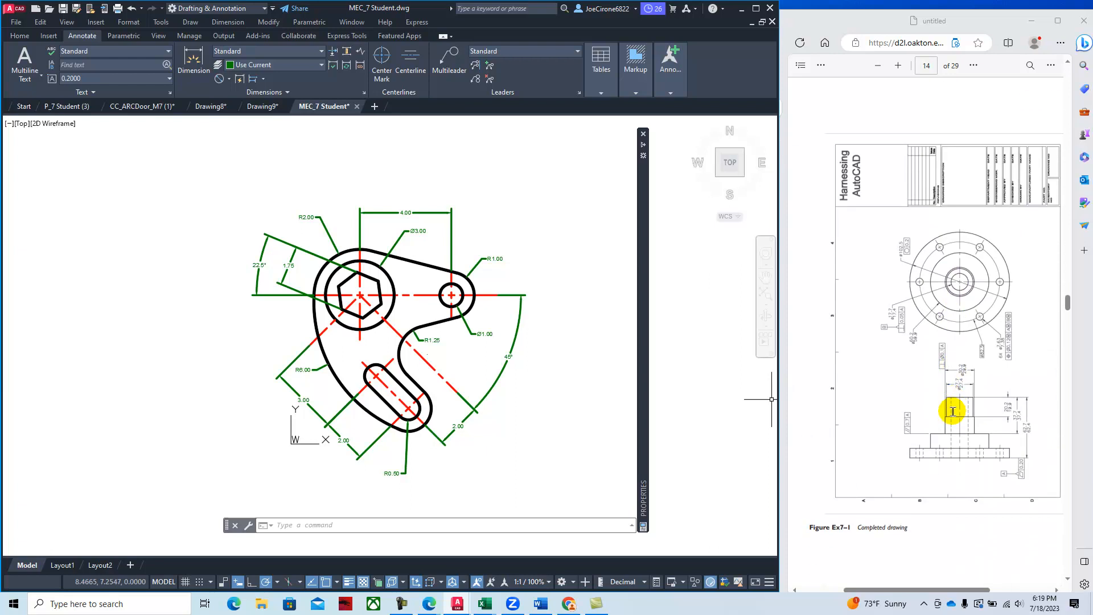
scroll(952, 411, up, 4)
scroll(954, 415, down, 4)
scroll(952, 415, up, 11)
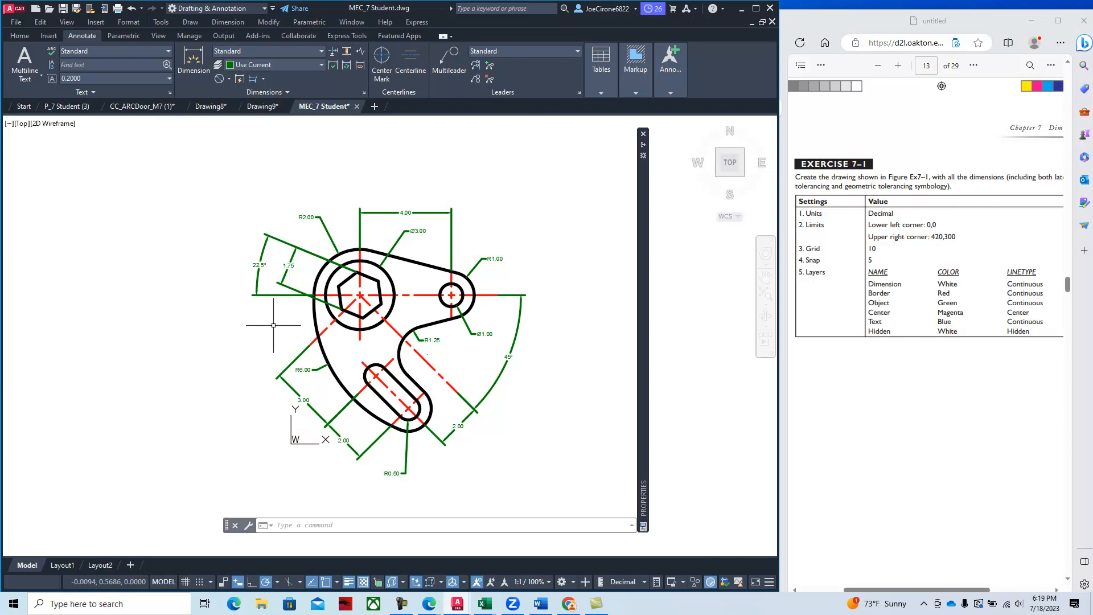
scroll(911, 319, up, 8)
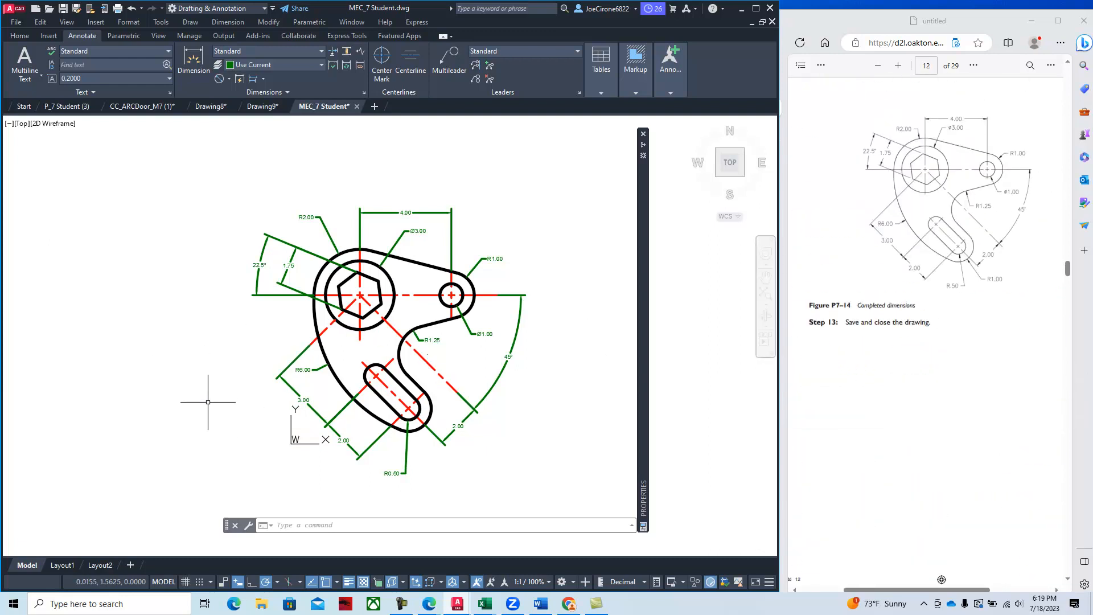
- View Layout1 and Layout2 of the bracket drawing, and open the layout options for Layout1
click(63, 566)
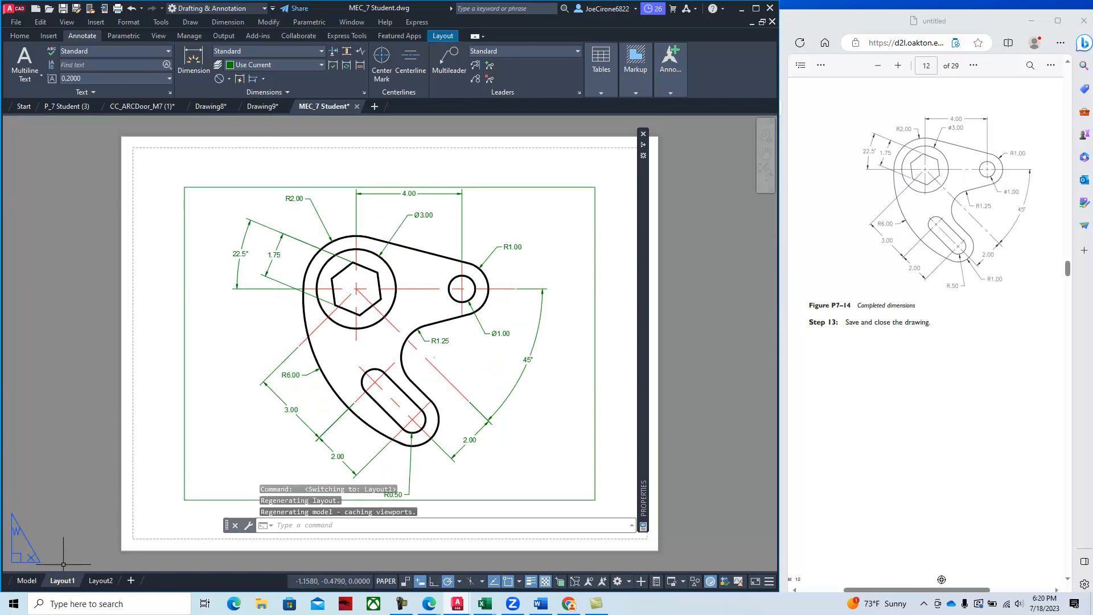
click(101, 580)
click(56, 581)
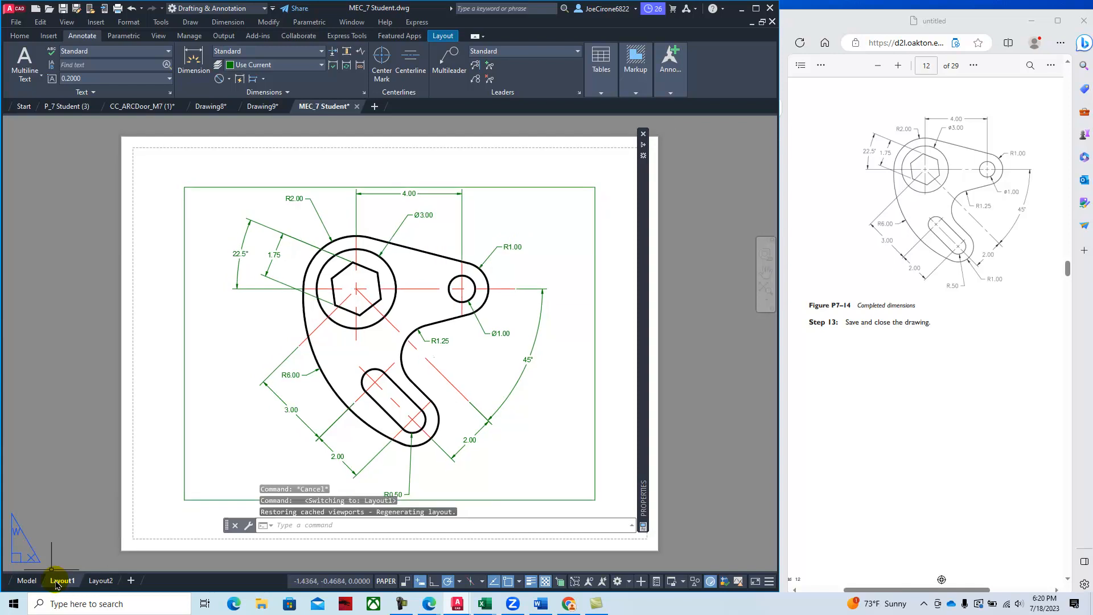
right_click(63, 581)
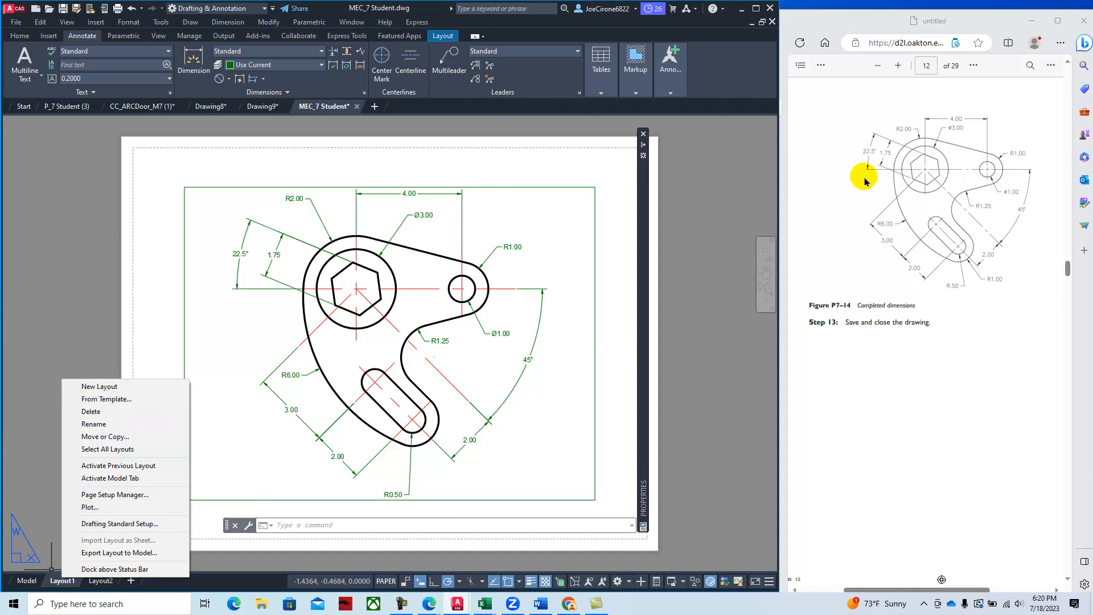
- Switch to the Module 7 course page in the browser, enlarge it and open the All Title Blocks For AutoCAD-116 section
click(831, 28)
click(772, 87)
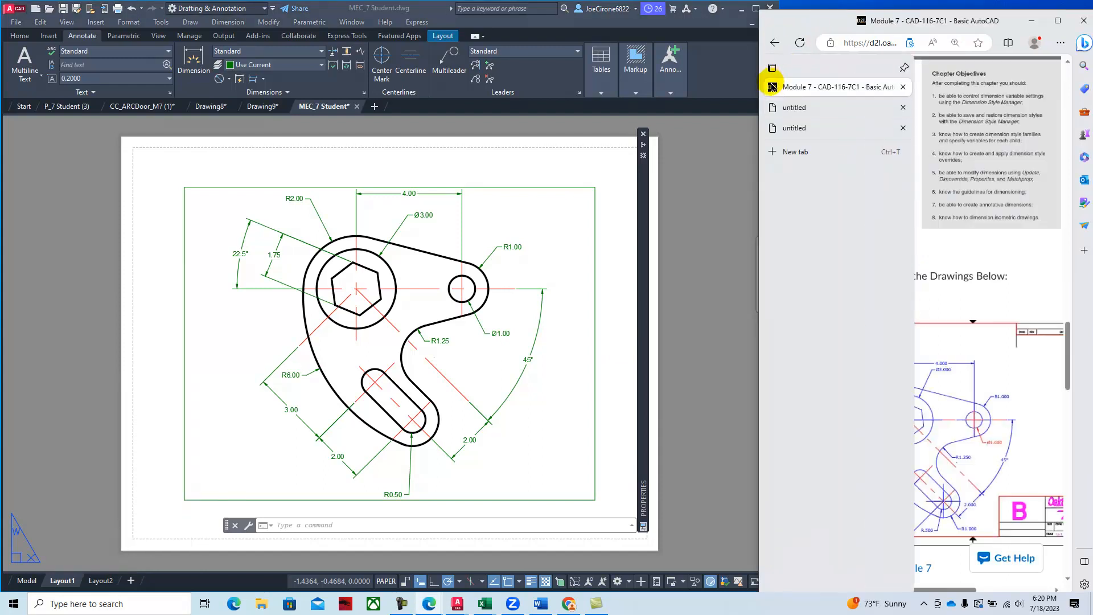
click(1056, 23)
scroll(395, 415, up, 5)
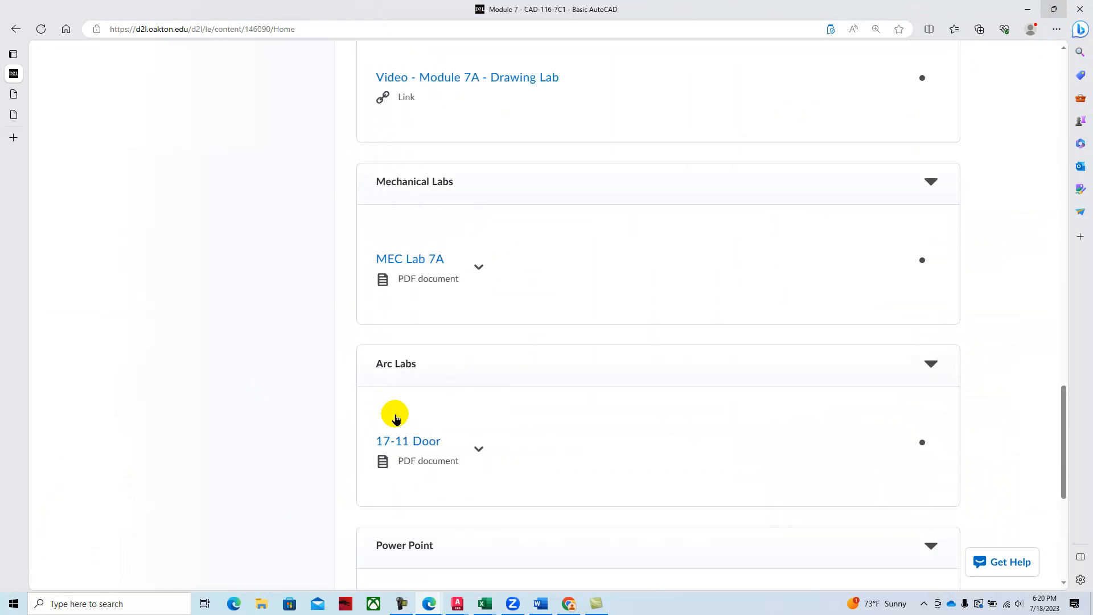
scroll(263, 400, up, 10)
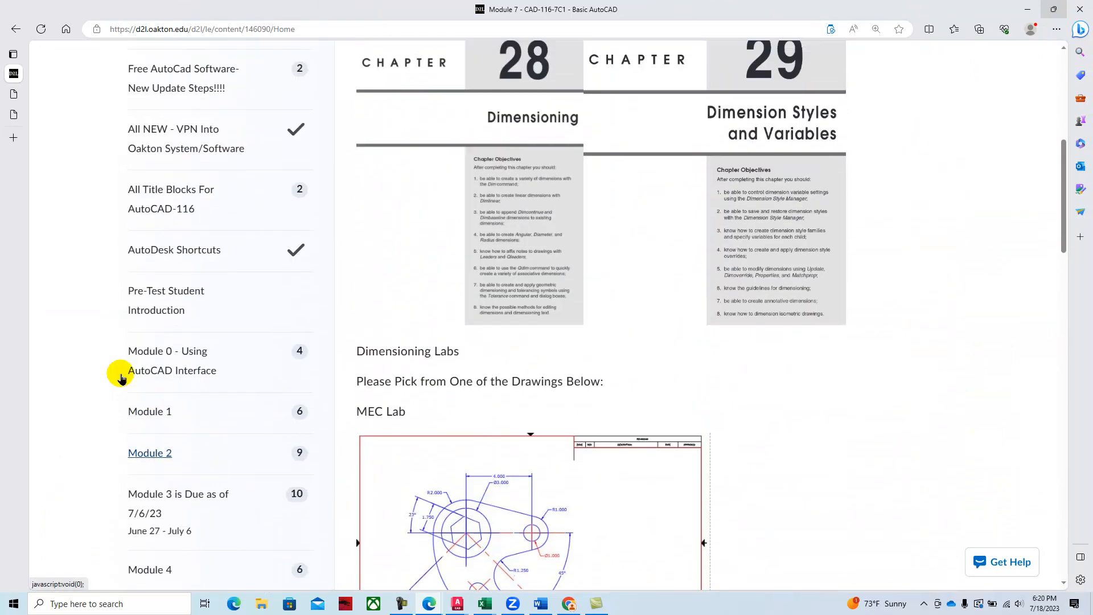
click(163, 280)
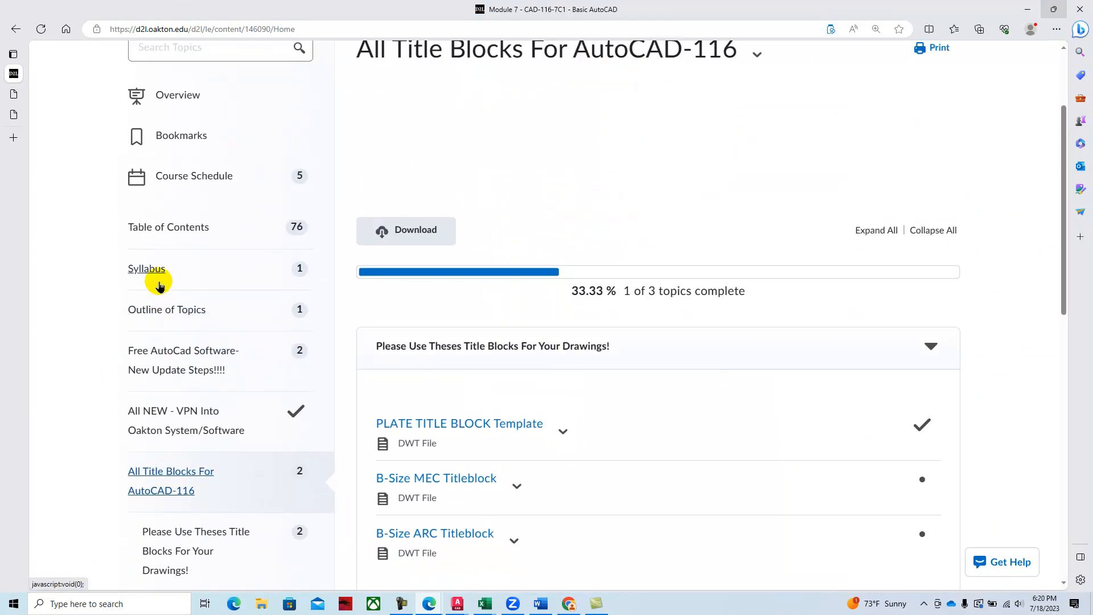
- Download the B-Size MEC Titleblock template from the title block list
scroll(570, 342, down, 4)
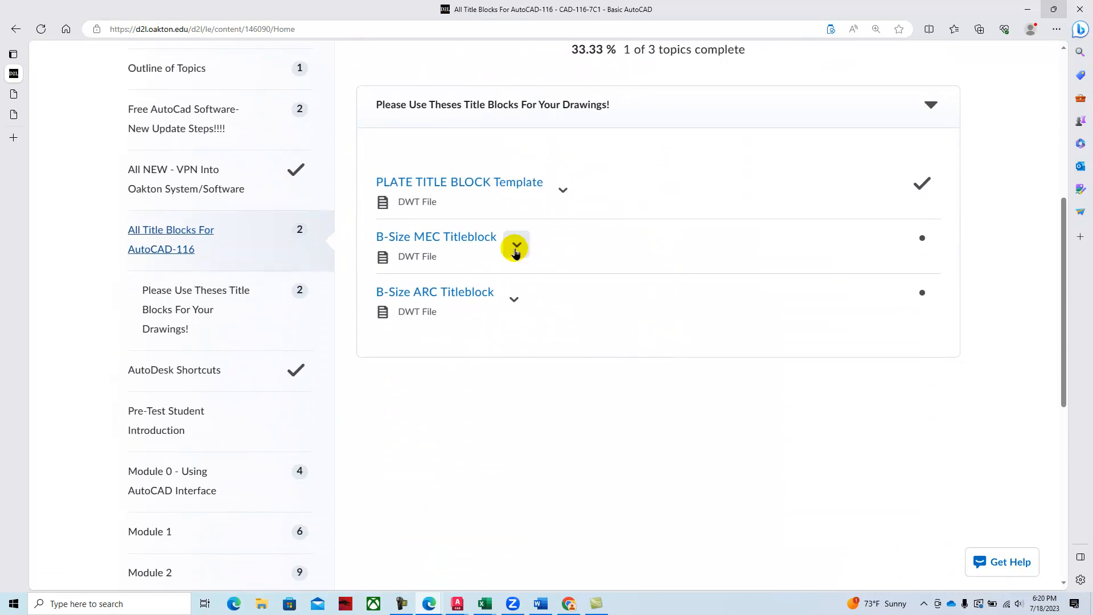
click(522, 245)
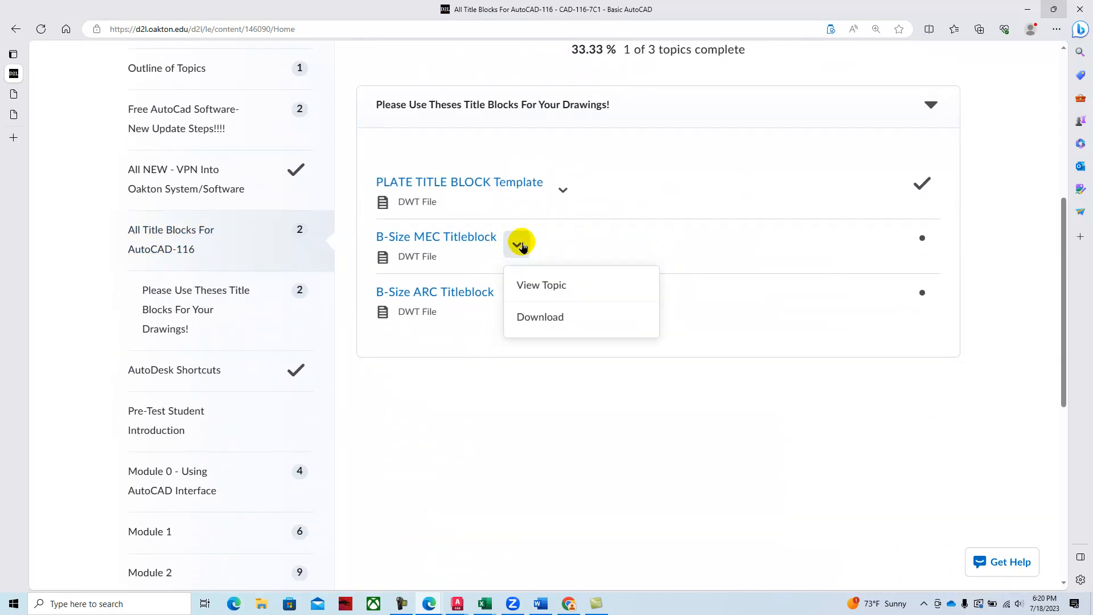
click(542, 317)
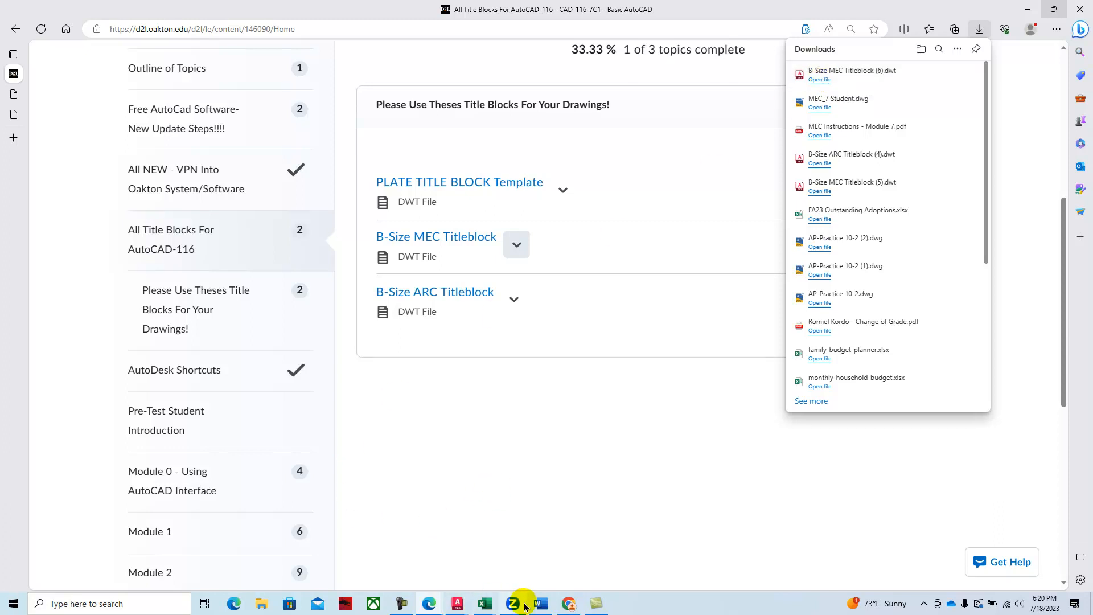
- Return to the MEC_7 Student drawing in AutoCAD and insert the layout from the template B-Size MEC Titleblock (6) in Downloads
click(457, 604)
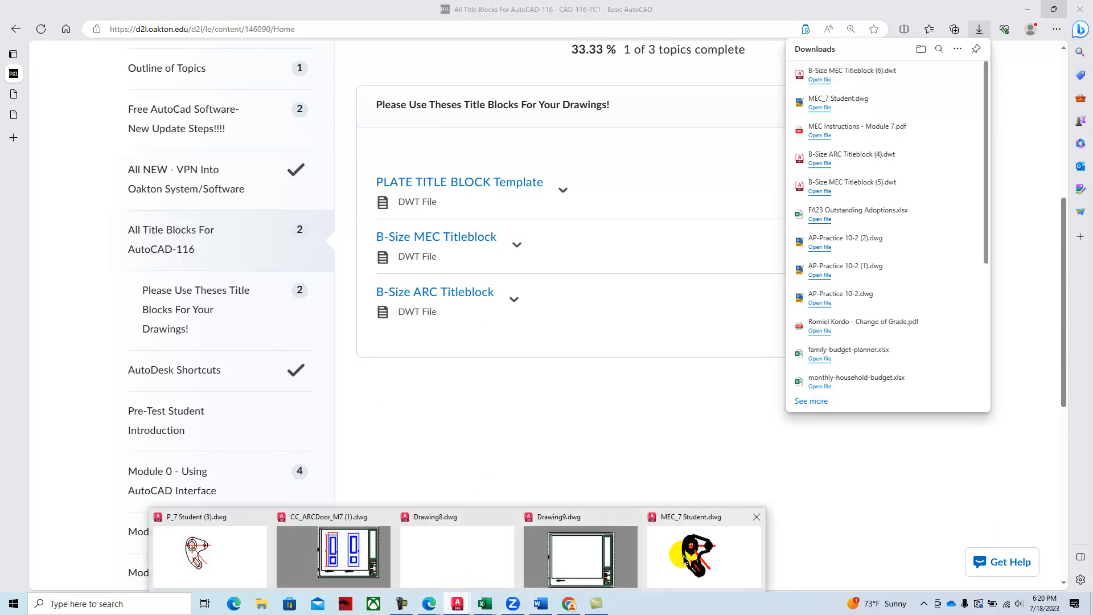
click(685, 557)
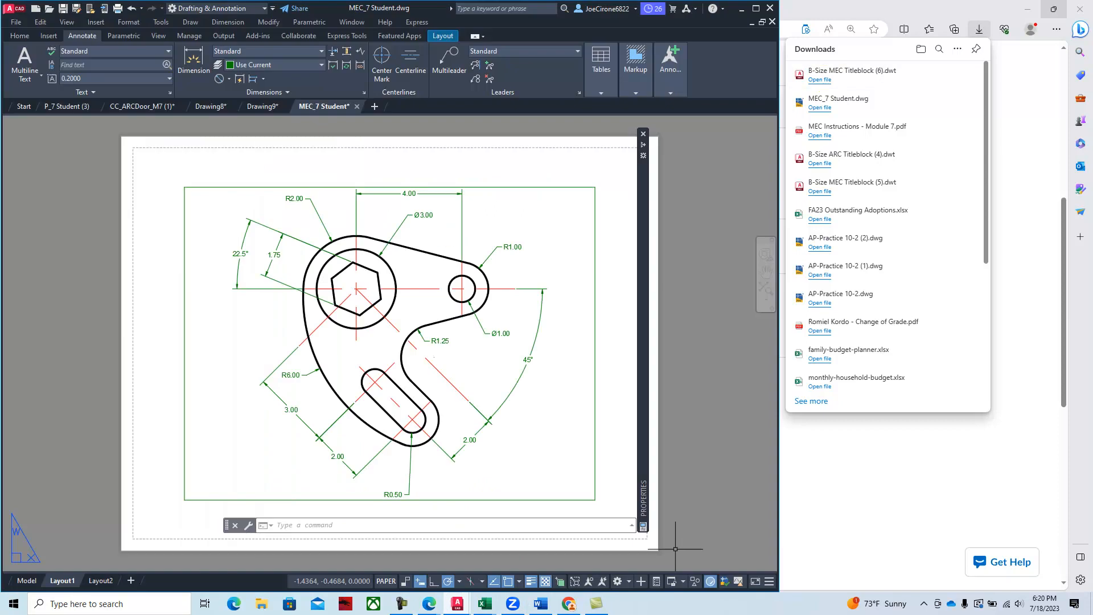
right_click(62, 580)
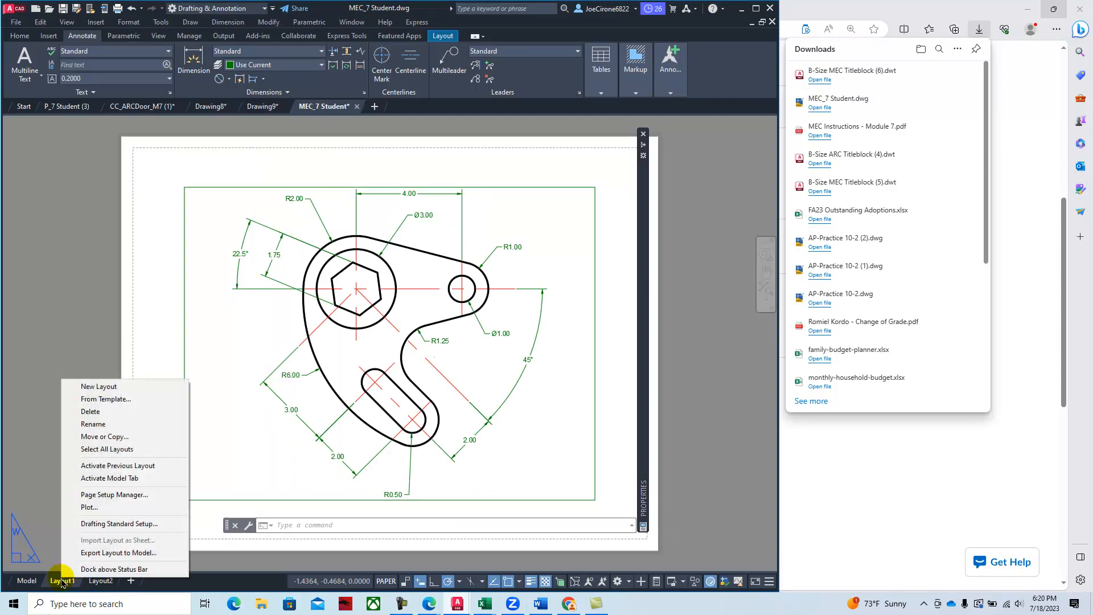
click(97, 397)
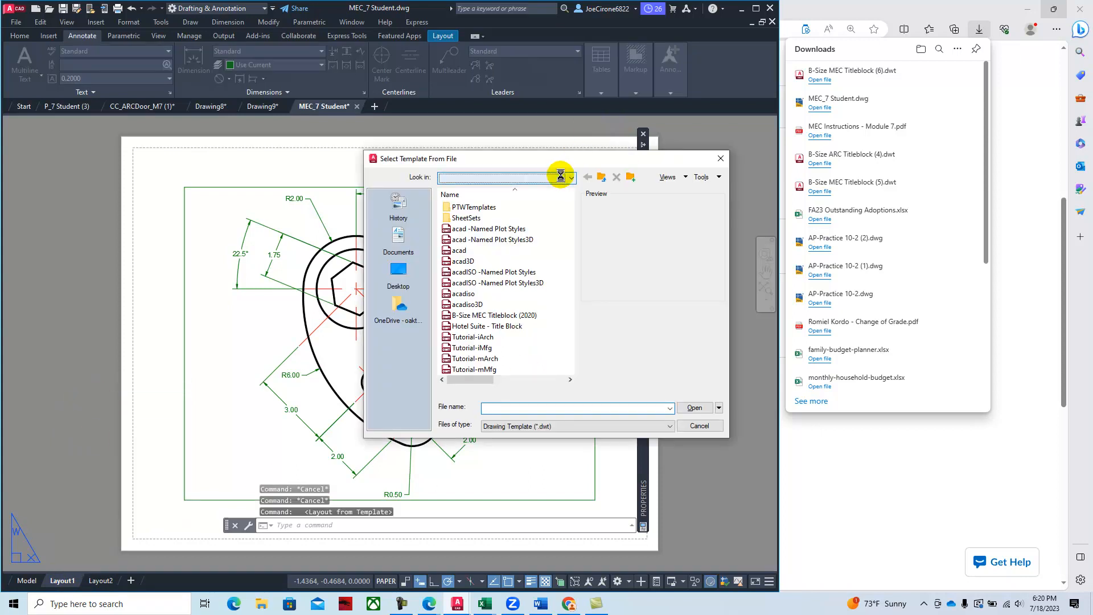
click(562, 179)
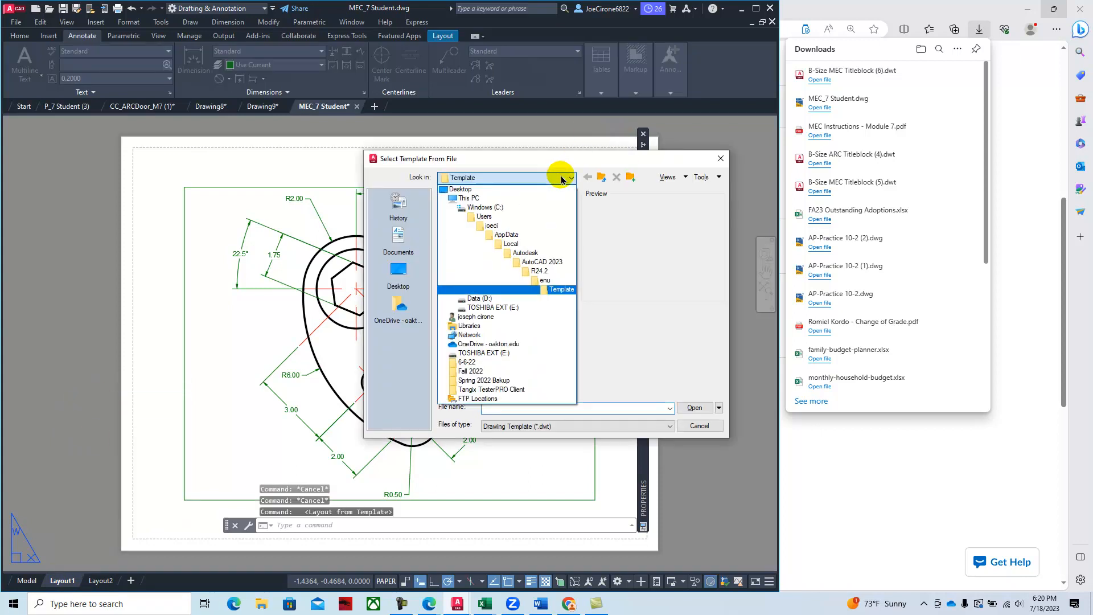
click(499, 200)
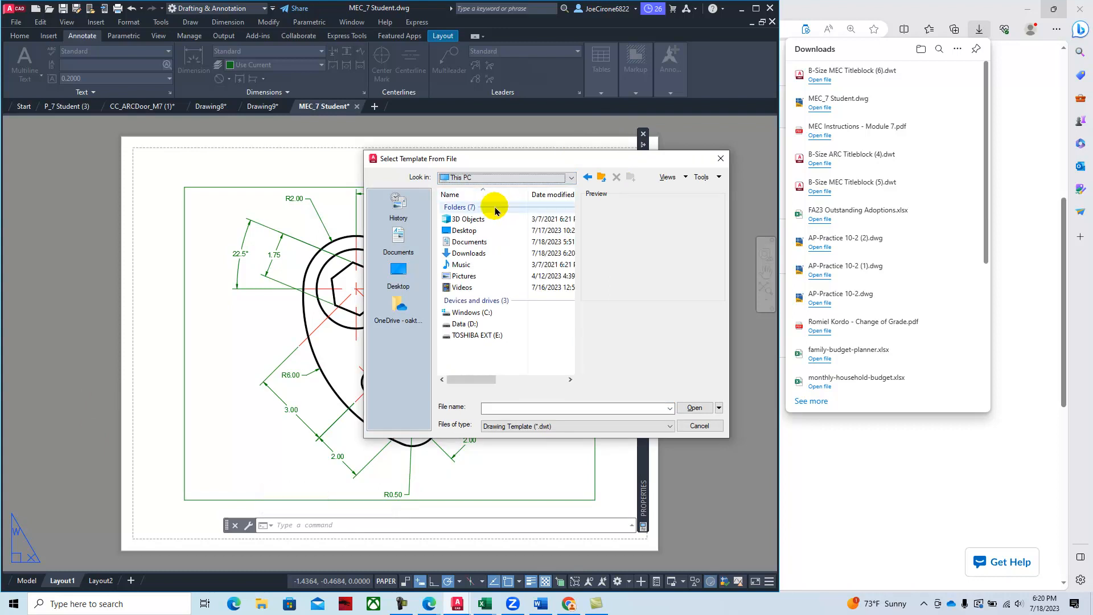
double_click(476, 255)
click(489, 219)
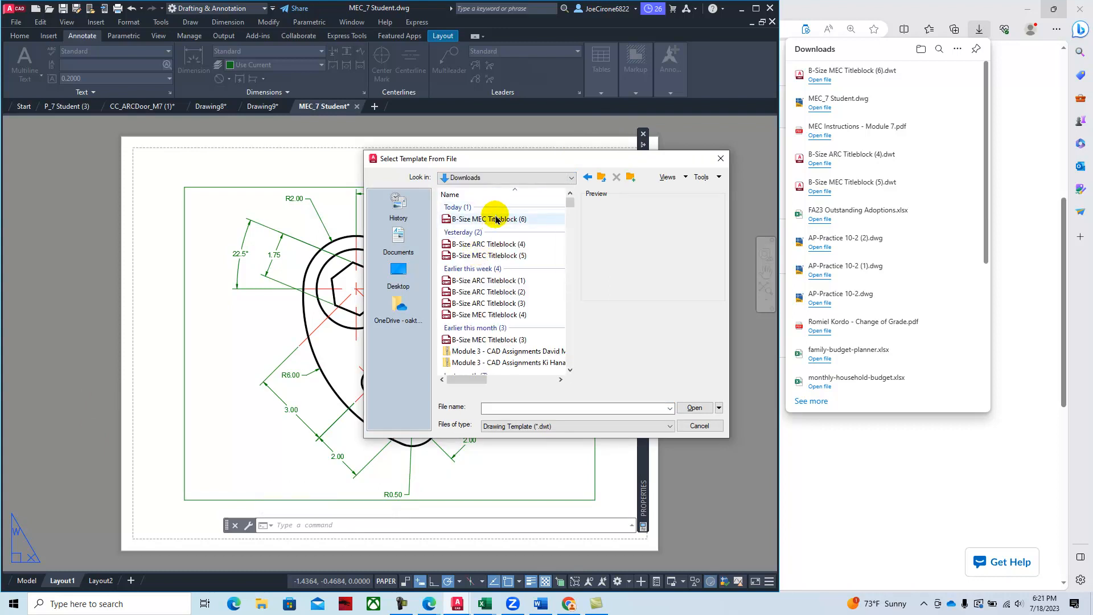
click(694, 407)
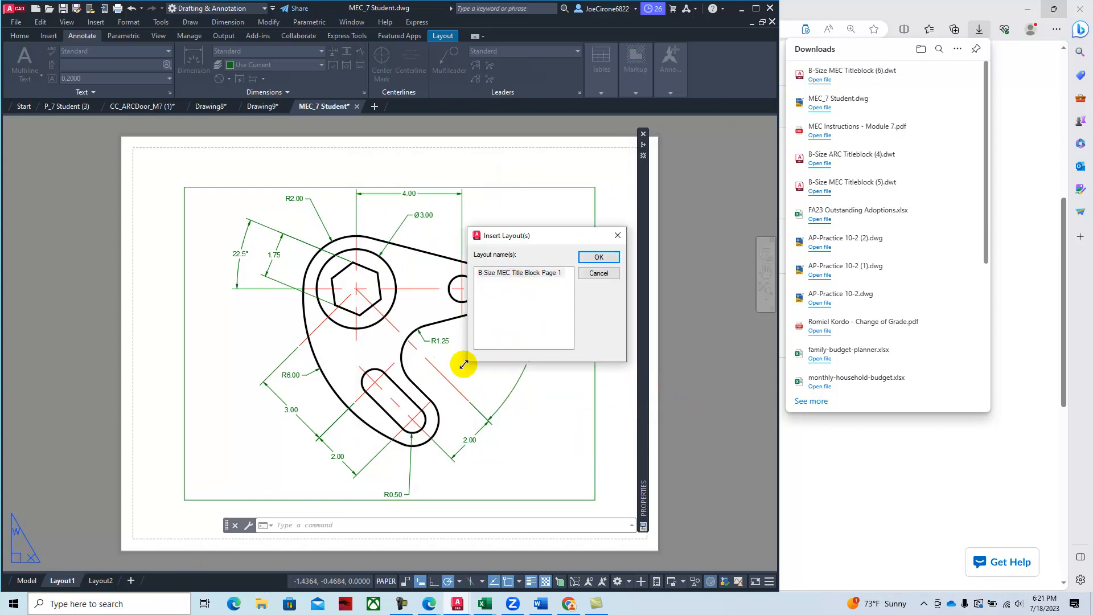
click(600, 258)
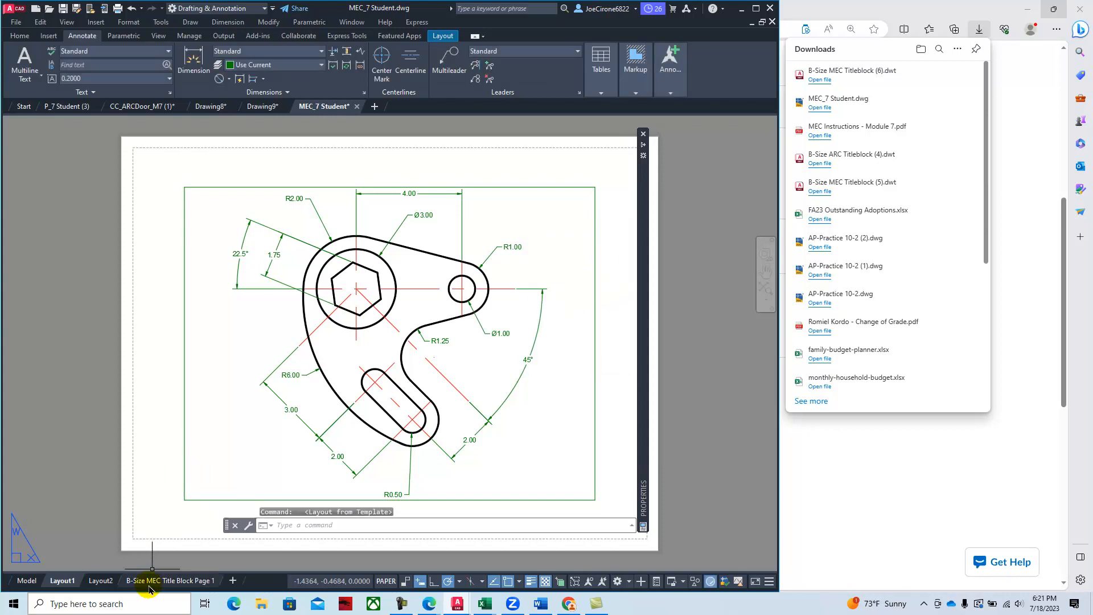
- Open the B-Size MEC Title Block Page 1 layout, activate its viewport and bring the whole dimensioned bracket inside the border
click(165, 581)
middle_drag(433, 411, 397, 310)
click(318, 308)
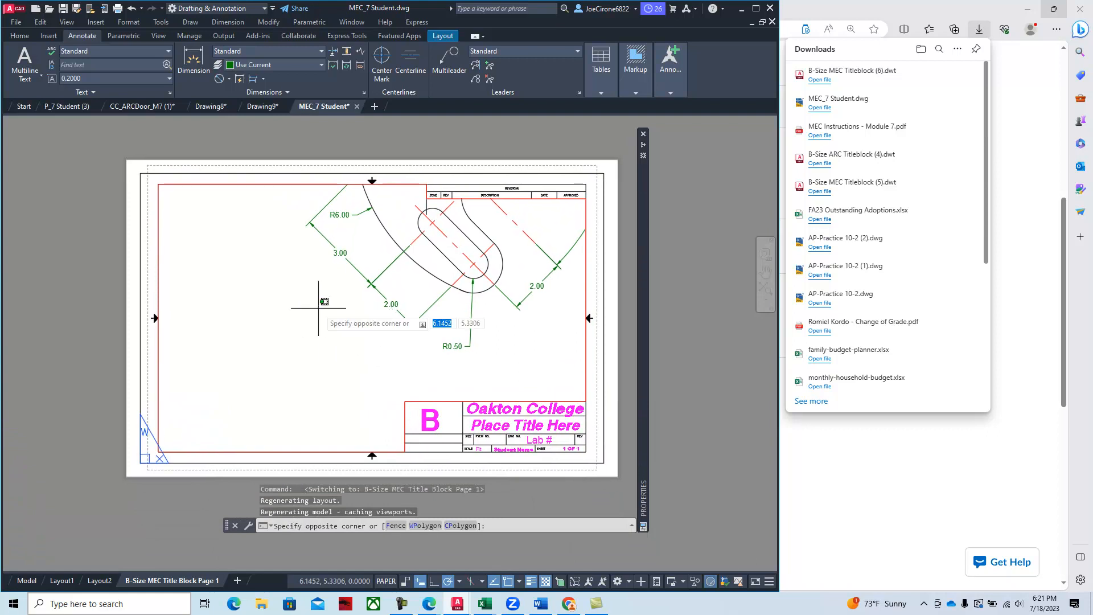
double_click(318, 308)
scroll(405, 315, down, 2)
mouse_move(457, 276)
middle_down()
mouse_move(389, 312)
mouse_move(335, 362)
middle_up()
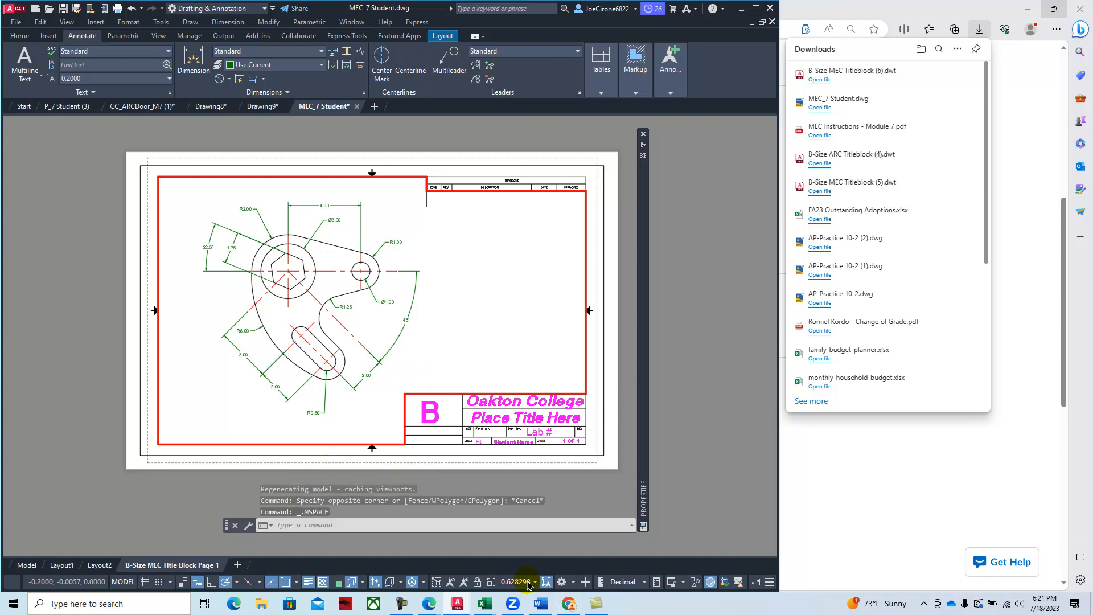
- Try a viewport scale of 1:1 for the bracket and reposition it inside the border
click(535, 583)
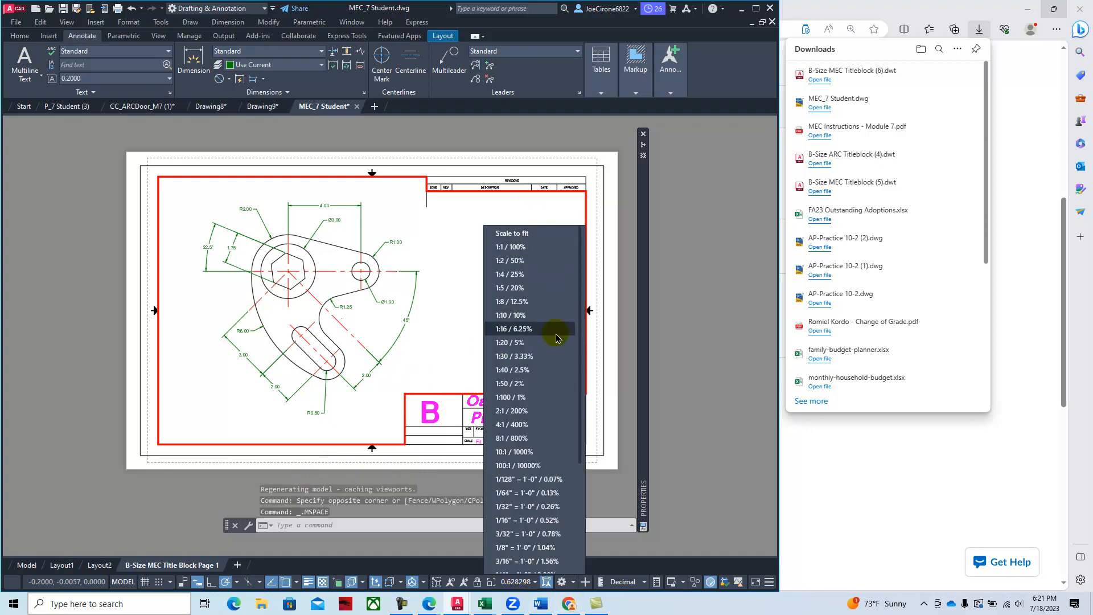
click(531, 247)
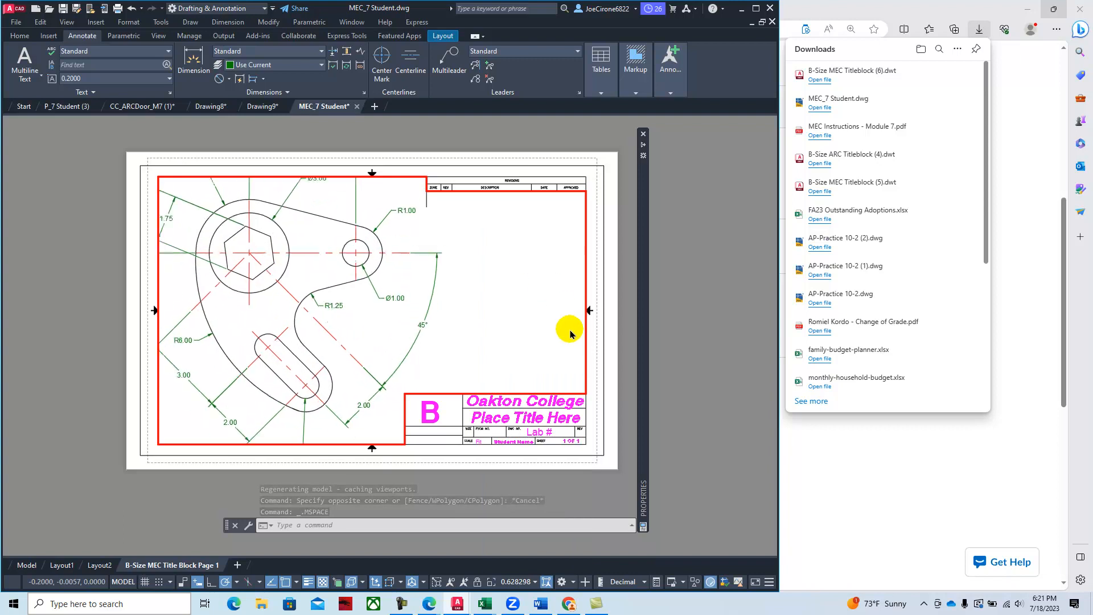
middle_drag(301, 303, 322, 311)
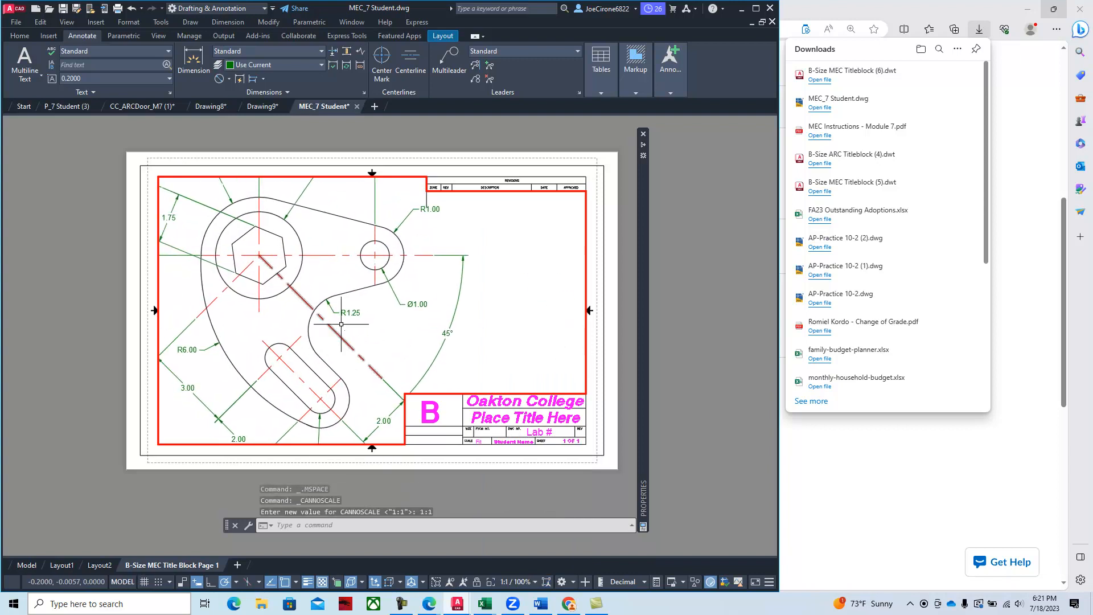
- Set the viewport scale to 1:2 and position the bracket in the left half of the title block sheet
click(535, 583)
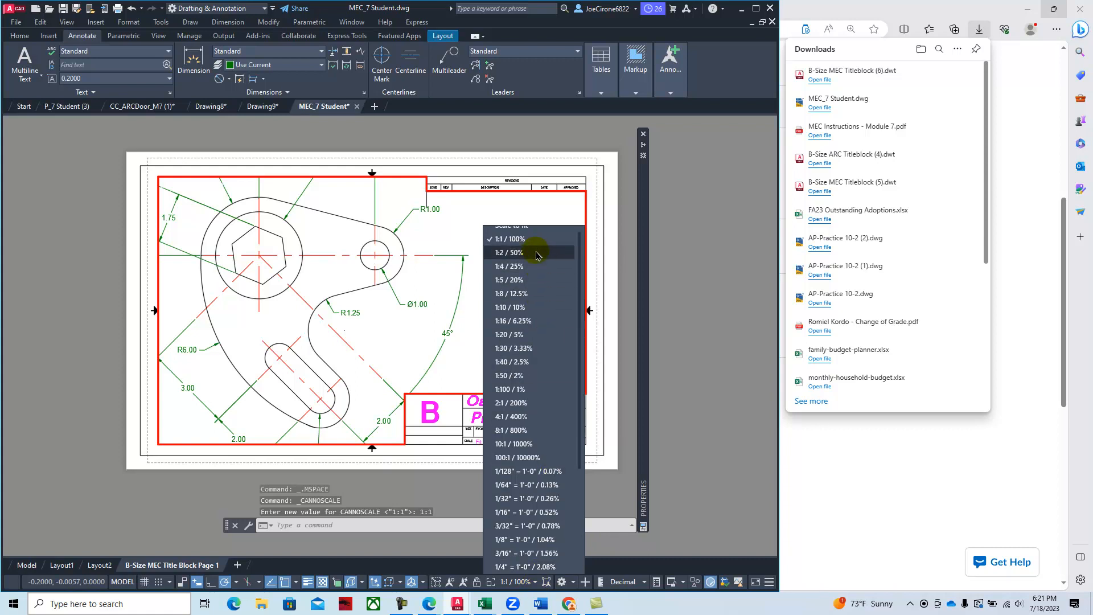
click(513, 245)
middle_drag(378, 300, 331, 294)
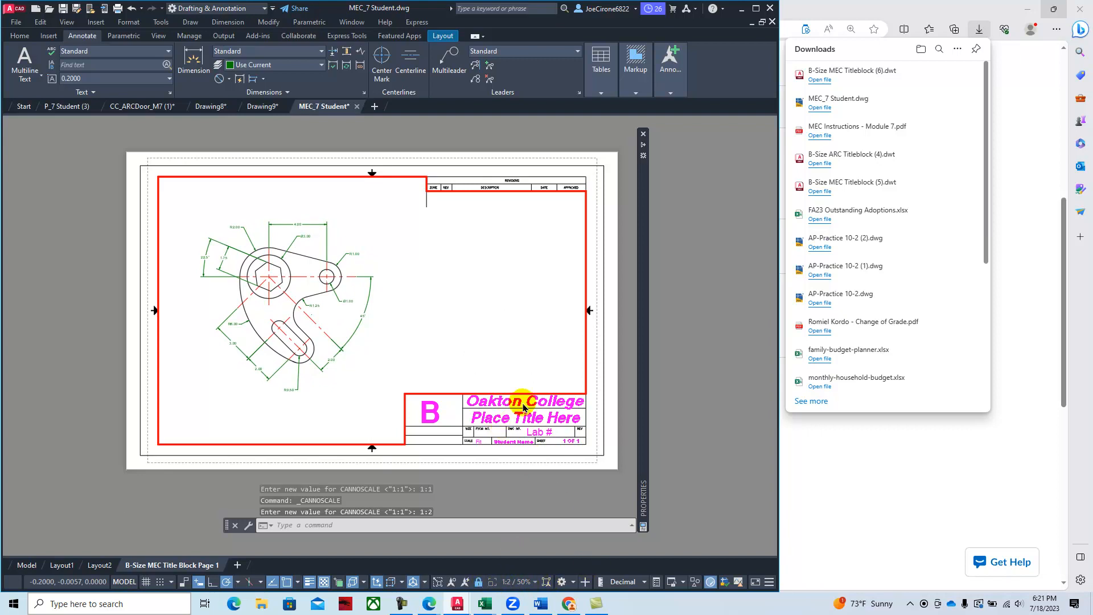
- Replace the "Place Title Here" text in the title block with "MEC Module 7", working in paper space
double_click(522, 420)
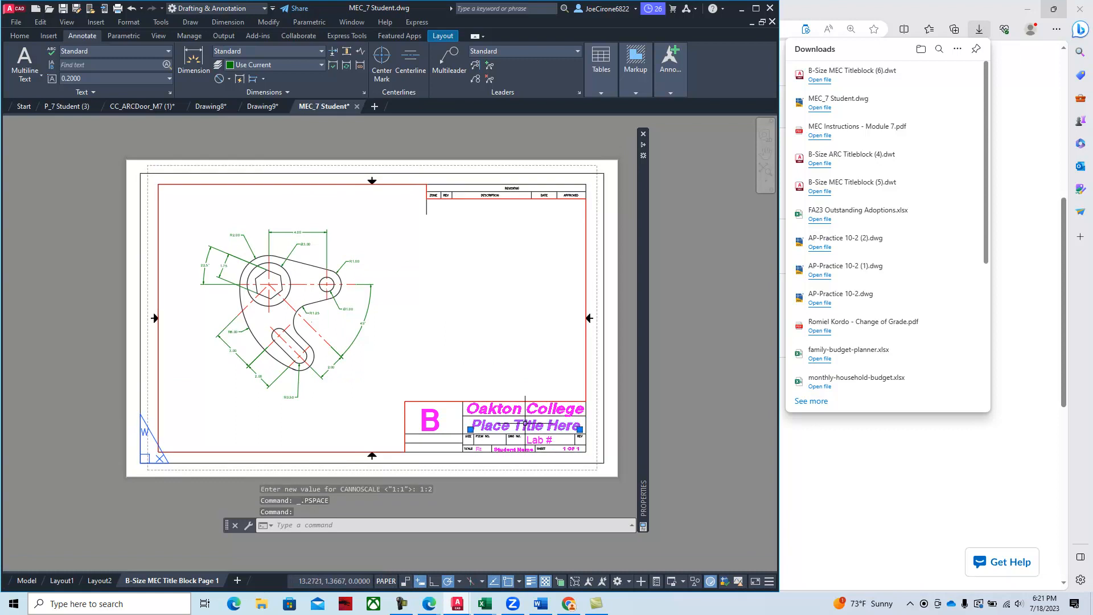
double_click(535, 452)
text(M)
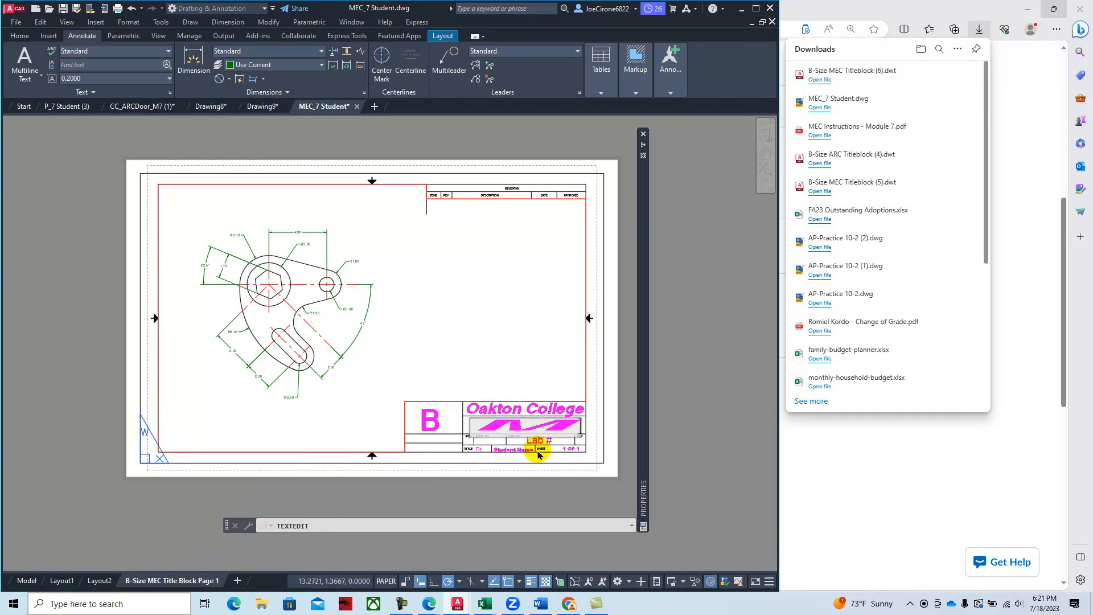
text(EC Module 7)
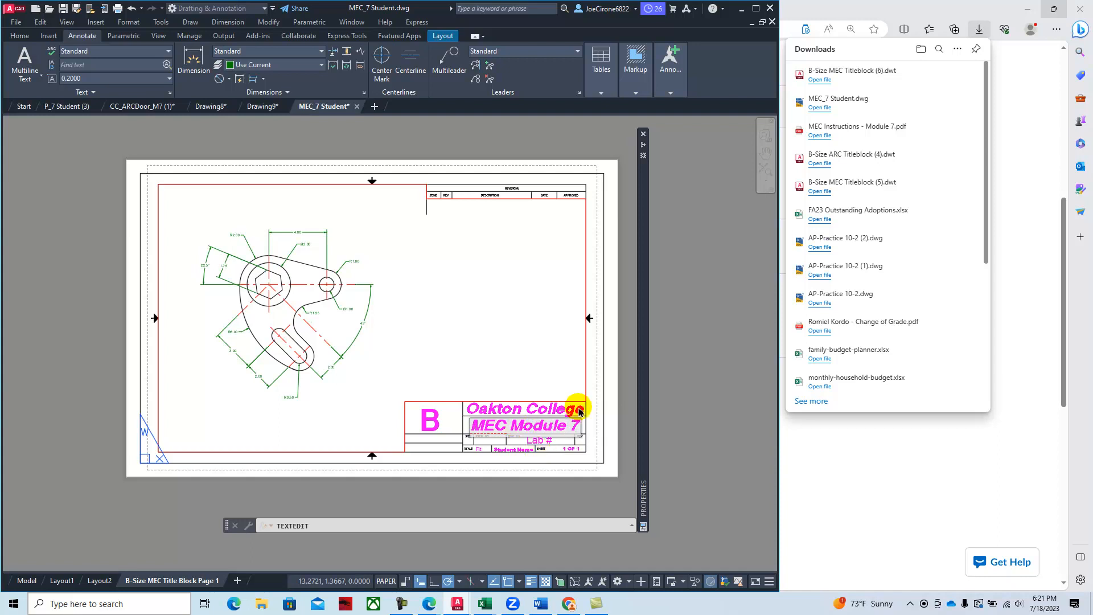
click(616, 380)
- Change the title block's scale entry from Fit to 1:2 and return to a view of the whole sheet
scroll(507, 500, up, 4)
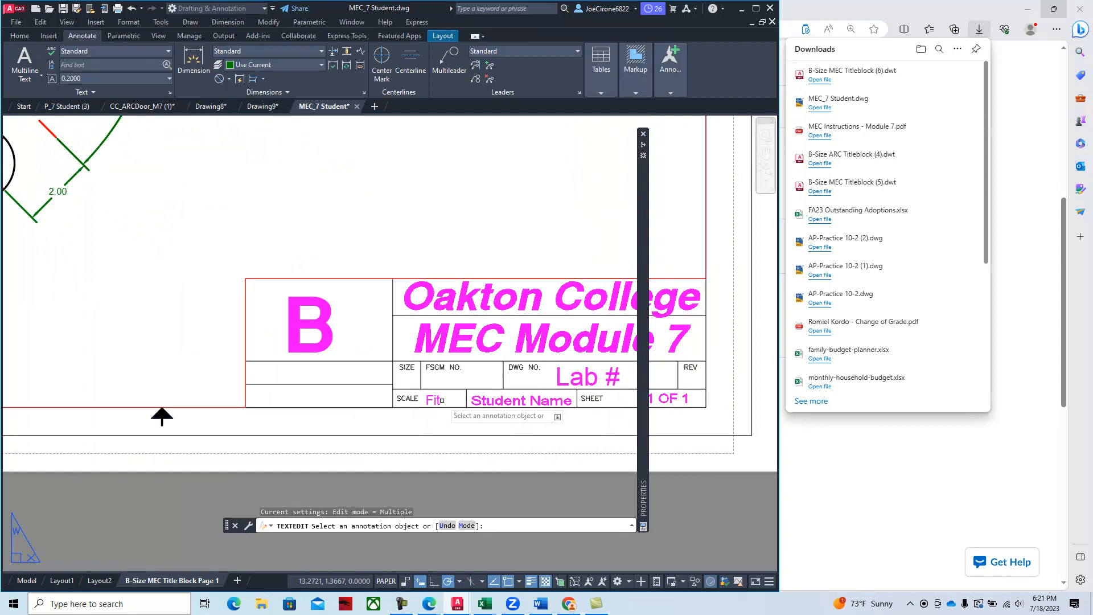
click(437, 400)
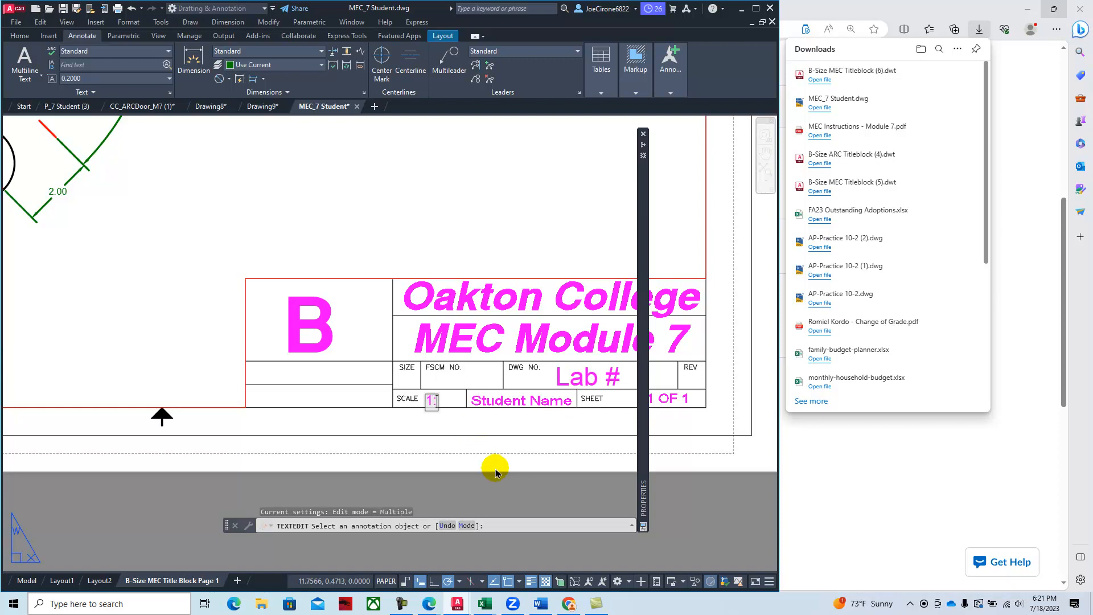
click(461, 231)
scroll(507, 291, down, 2)
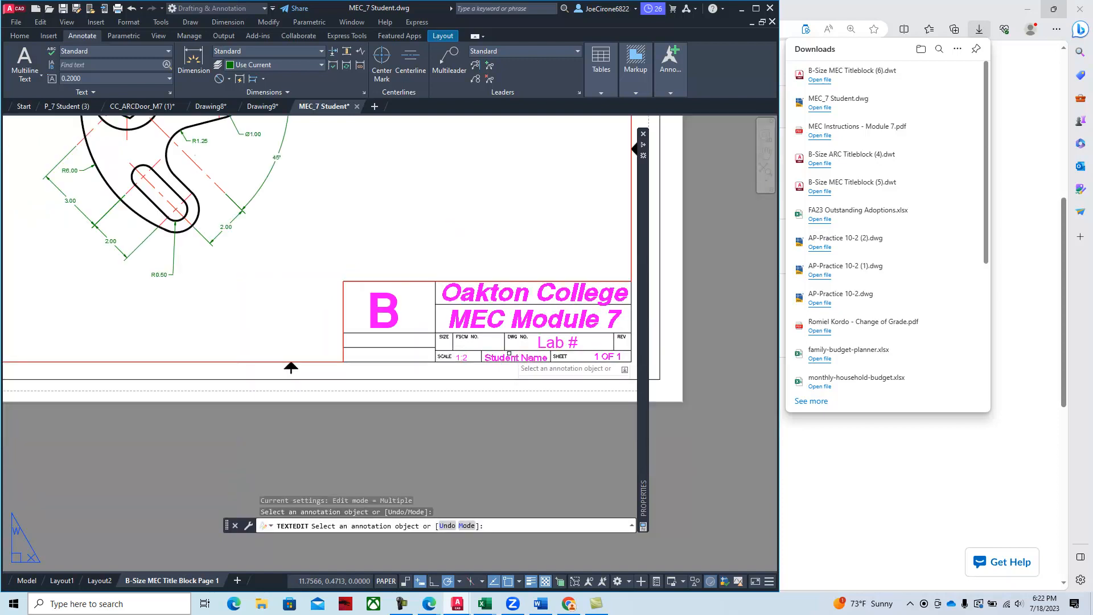
scroll(535, 248, down, 2)
middle_drag(535, 248, 513, 355)
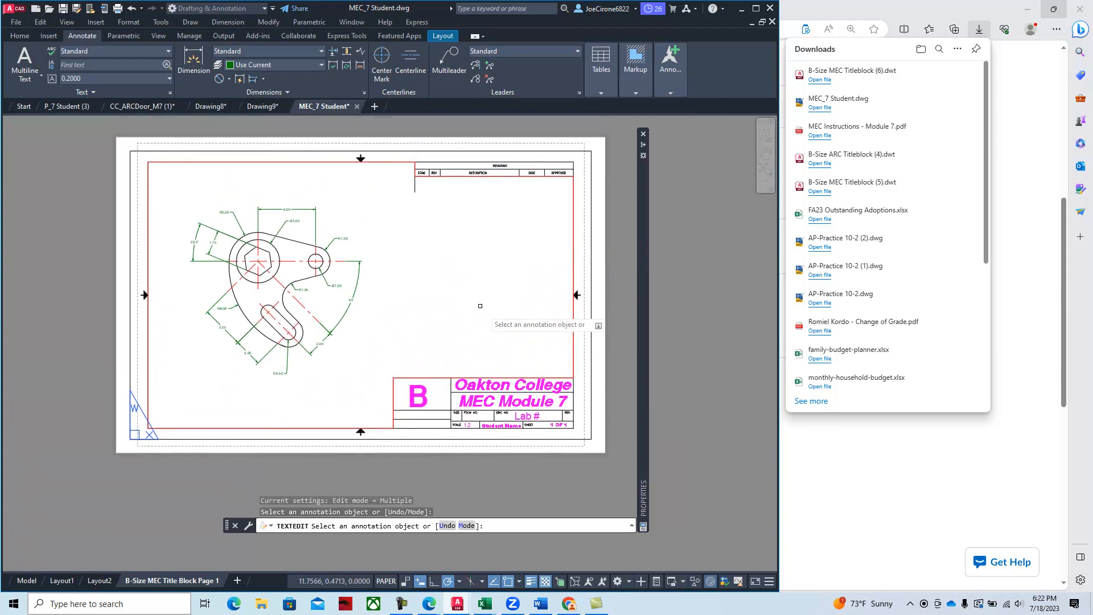